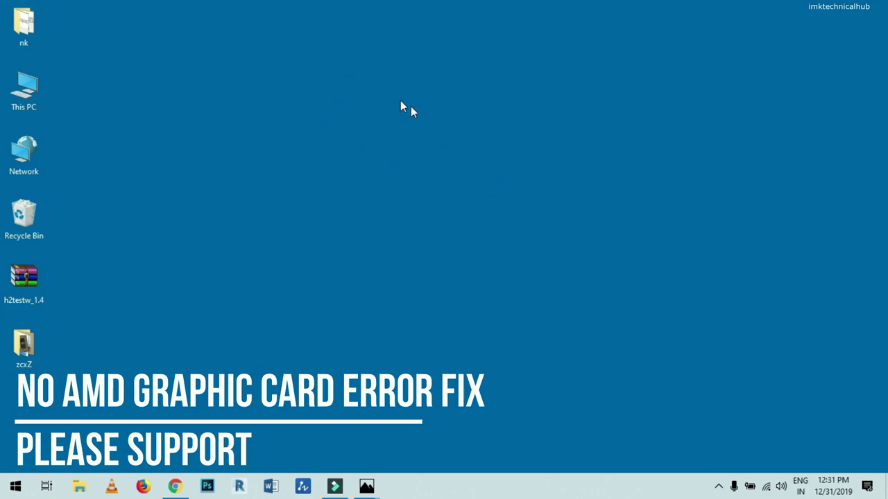
right_click(417, 130)
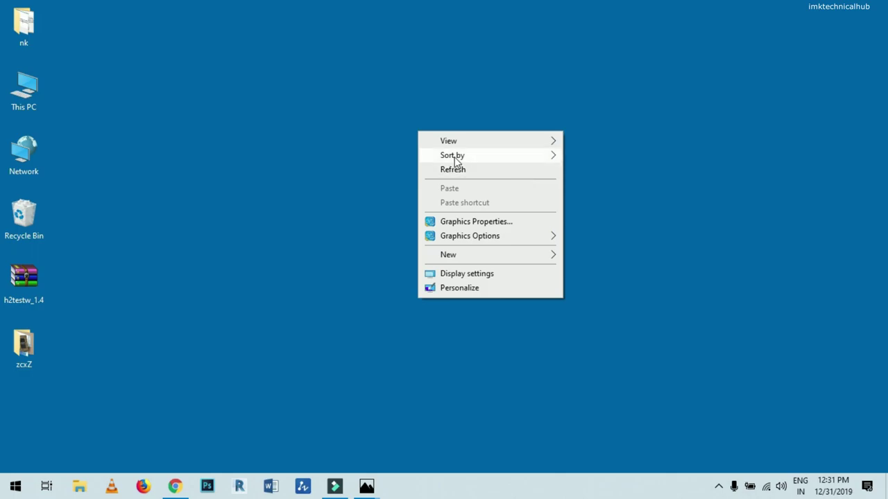
mouse_move(479, 144)
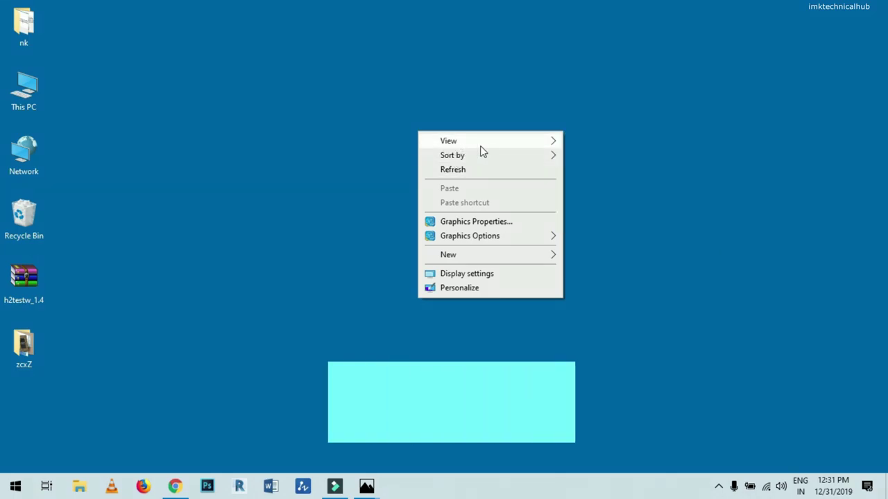
- View the AMD driver error screenshots 01.JPG and 02.jpg in Photos, and minimize both image windows
mouse_move(362, 477)
click(295, 416)
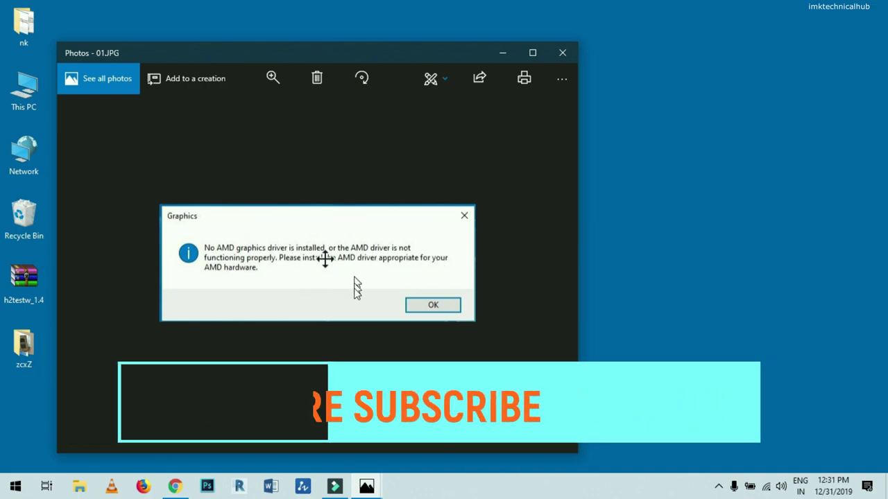
mouse_move(366, 486)
click(412, 431)
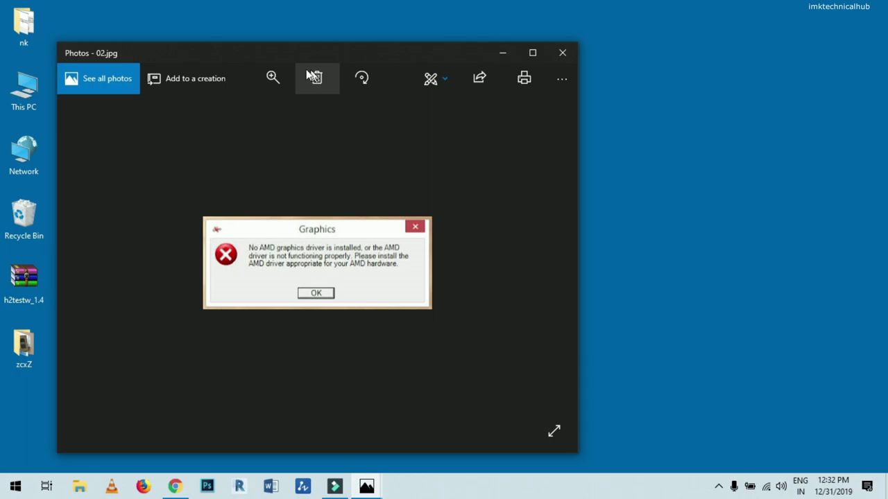
drag(269, 51, 464, 70)
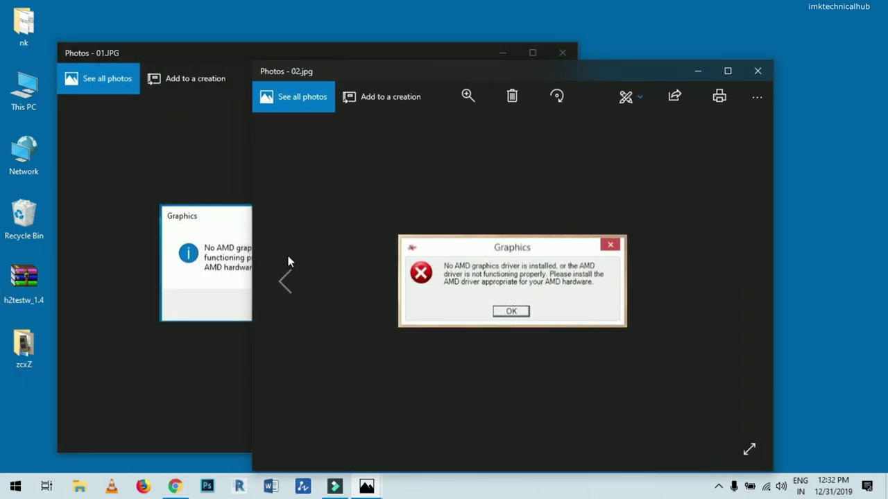
click(697, 70)
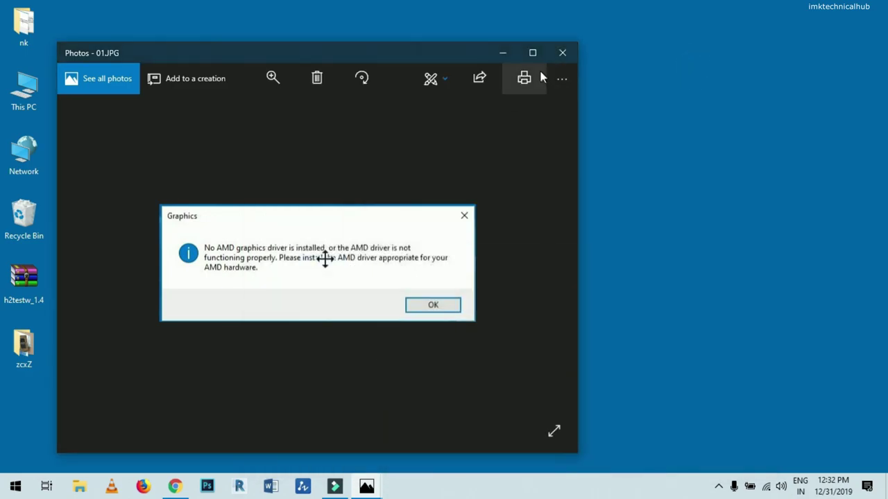
click(499, 54)
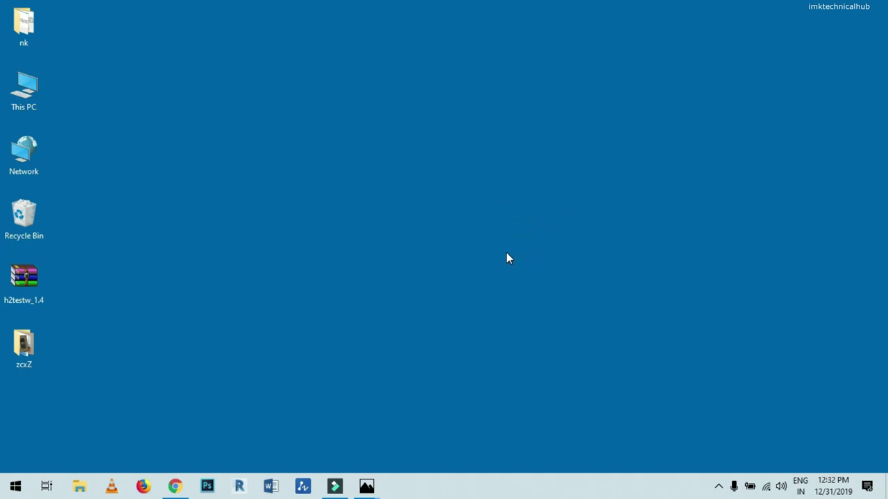
right_click(511, 166)
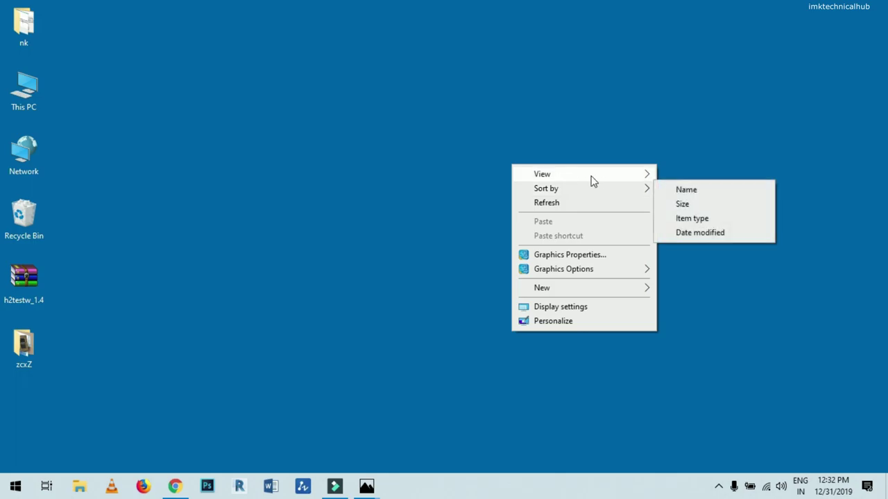
mouse_move(590, 176)
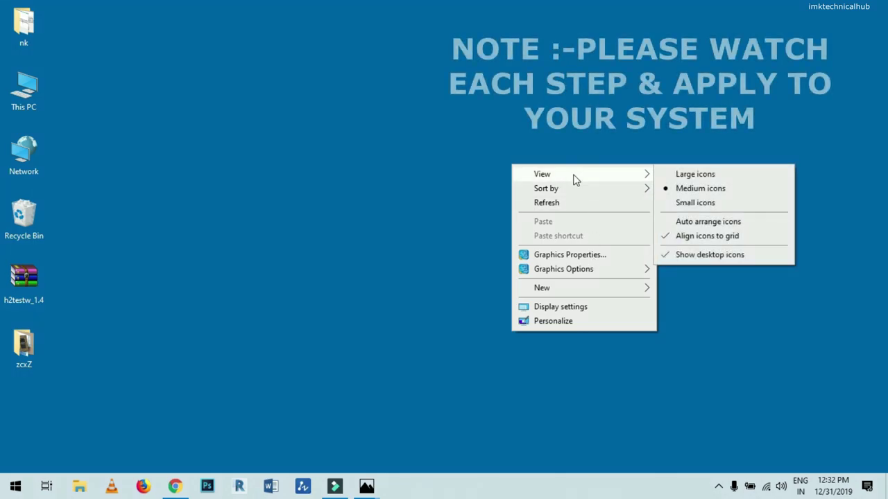
click(409, 220)
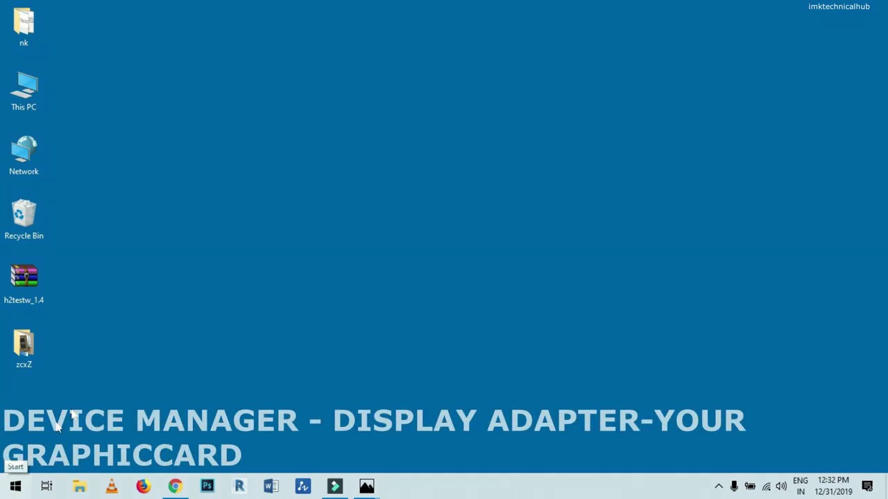
- Open Device Manager and expand Display adapters to identify the installed AMD graphics card
right_click(3, 488)
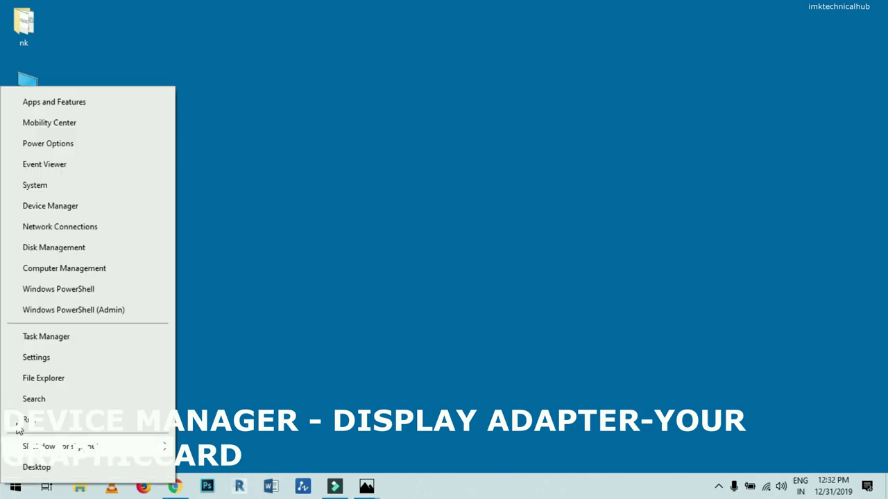
click(83, 208)
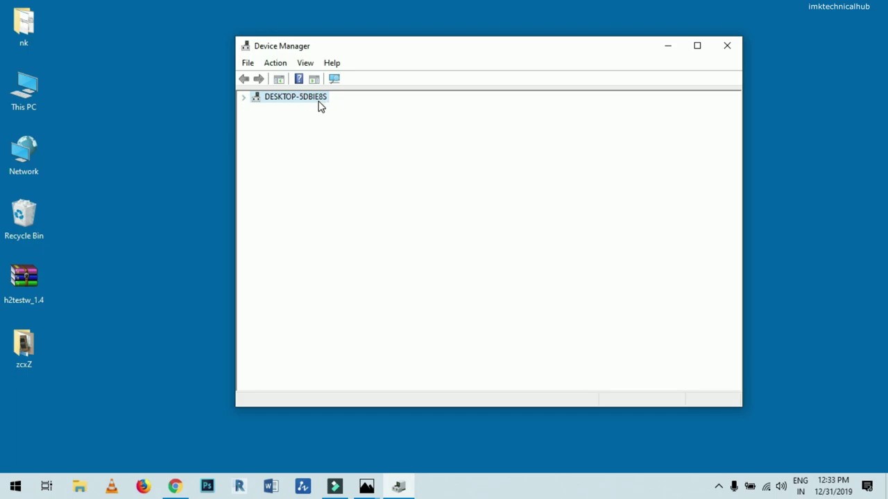
click(244, 100)
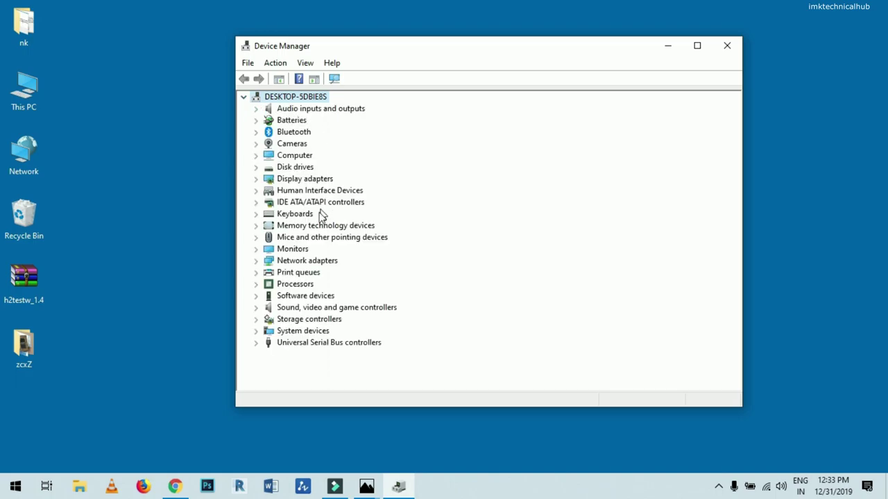
click(256, 179)
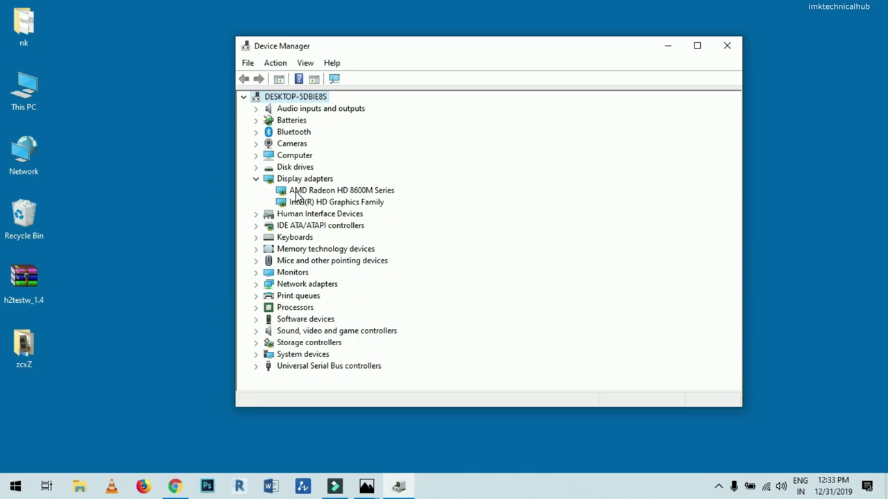
click(360, 192)
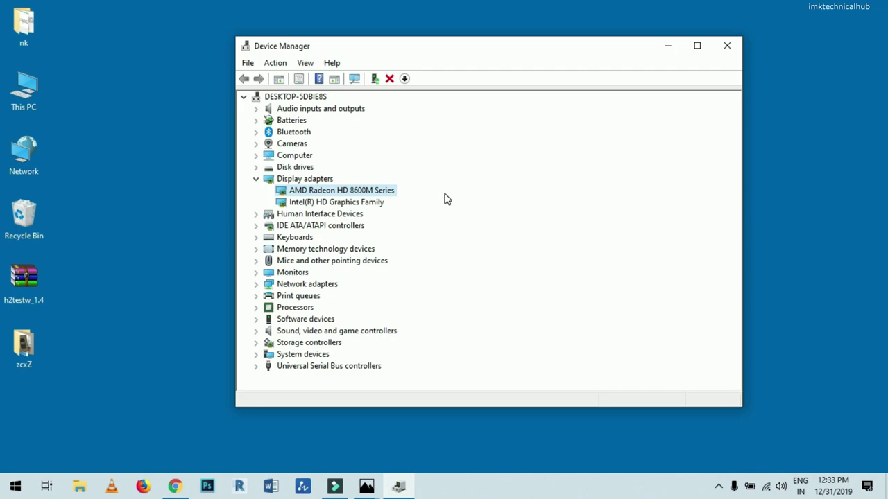
drag(504, 55, 472, 50)
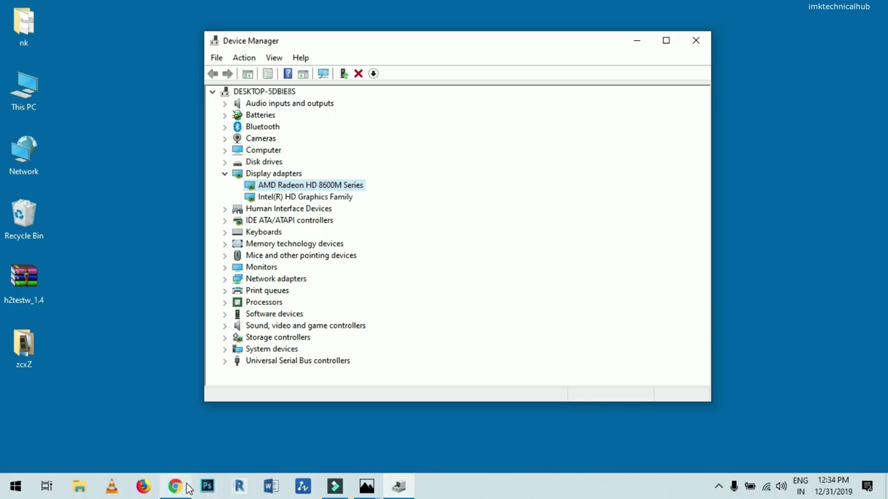
- Switch to Chrome, check the Graphic Processor entry in the laptop's full Flipkart specifications, and close Device Manager
mouse_move(175, 486)
click(198, 438)
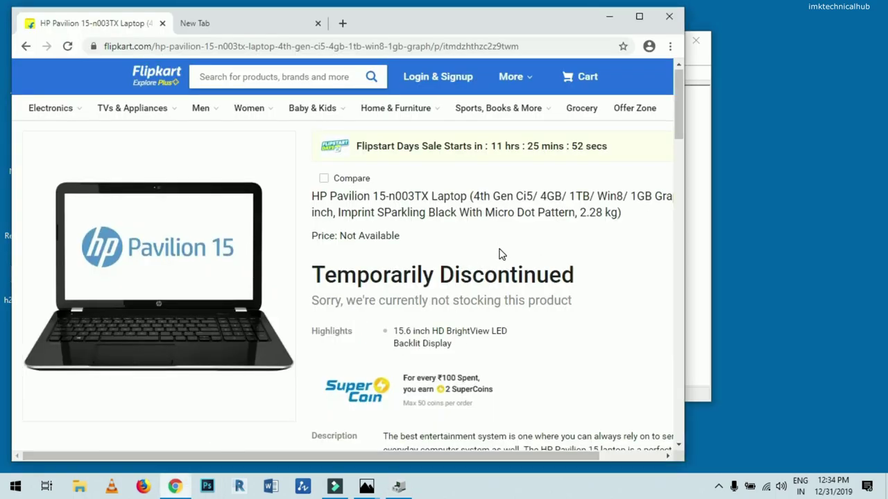
scroll(534, 222, down, 7)
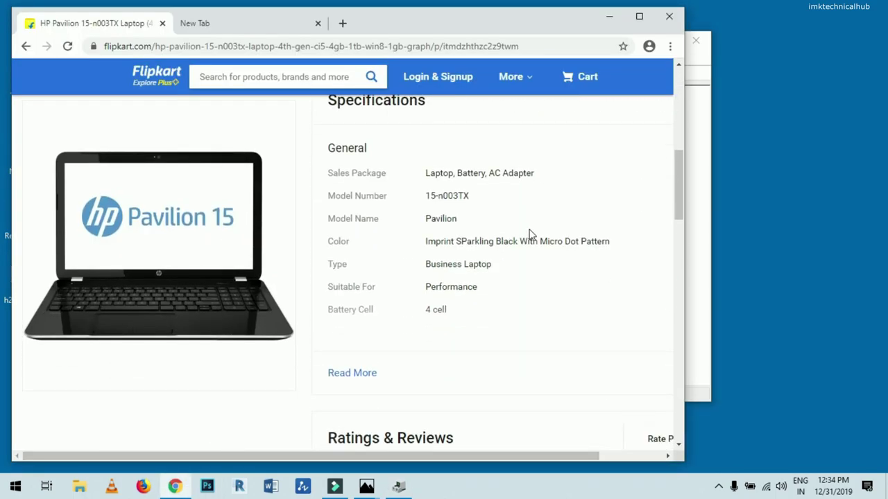
click(361, 244)
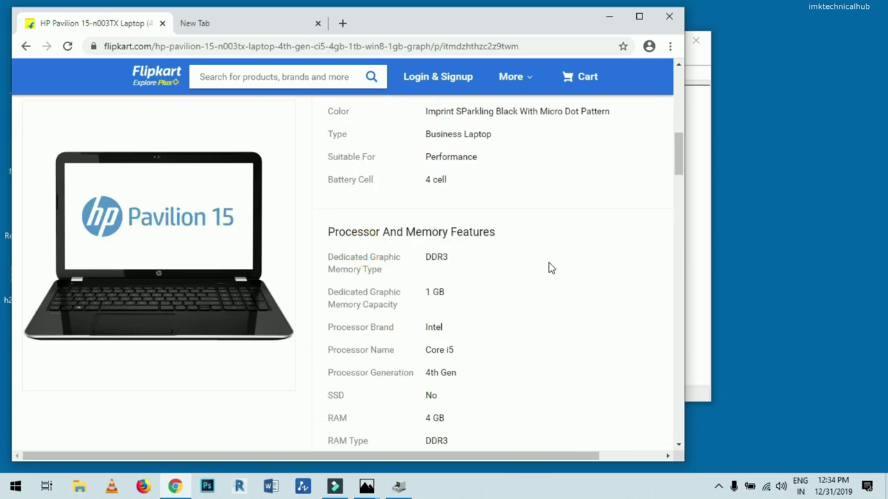
scroll(548, 268, down, 3)
scroll(558, 268, down, 3)
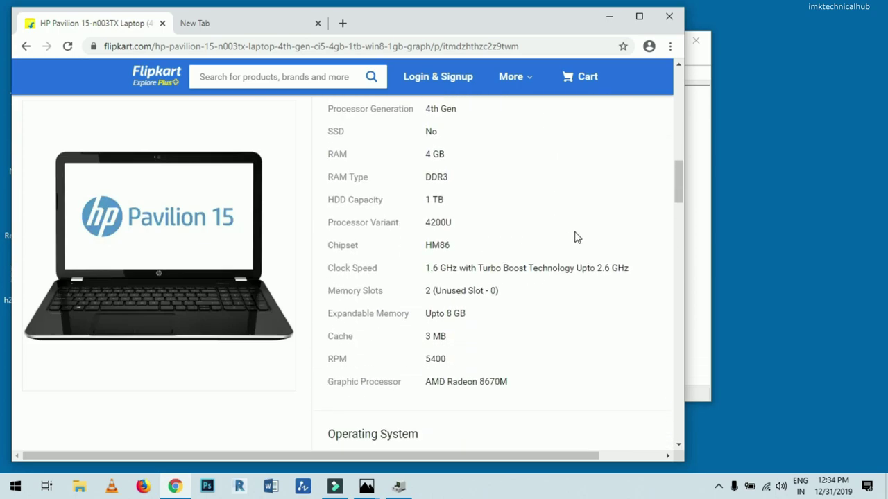
drag(426, 258, 515, 257)
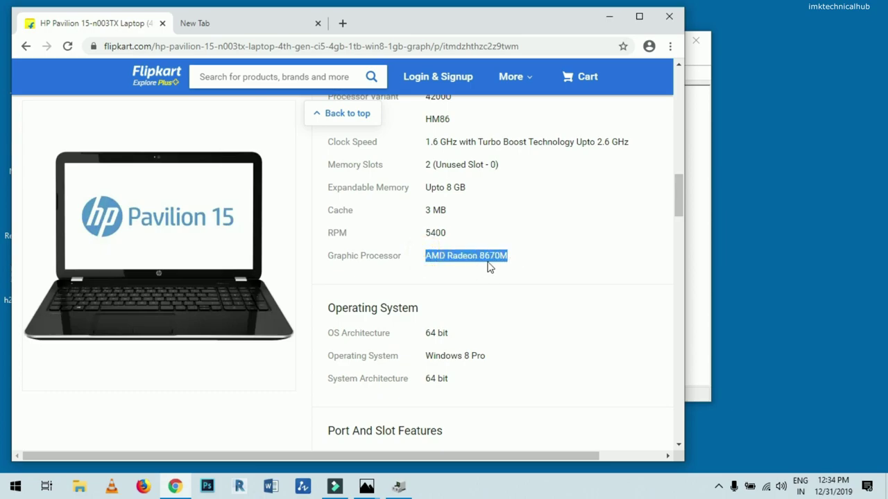
click(505, 256)
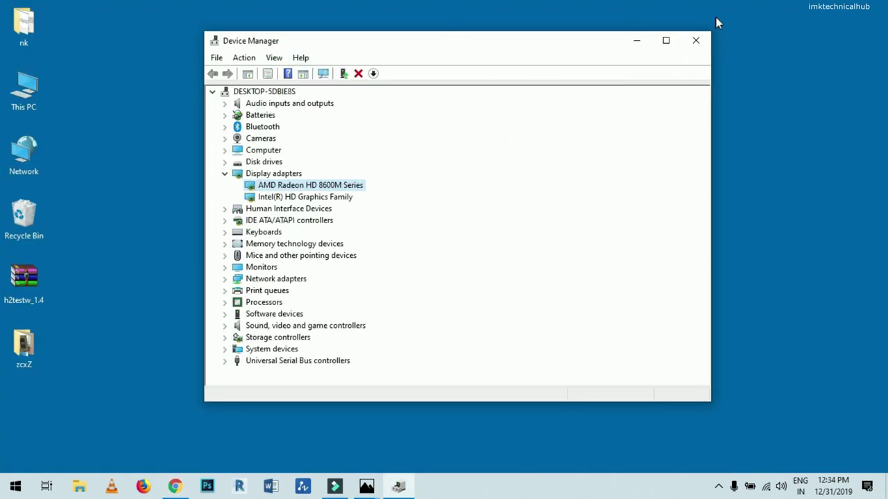
click(696, 39)
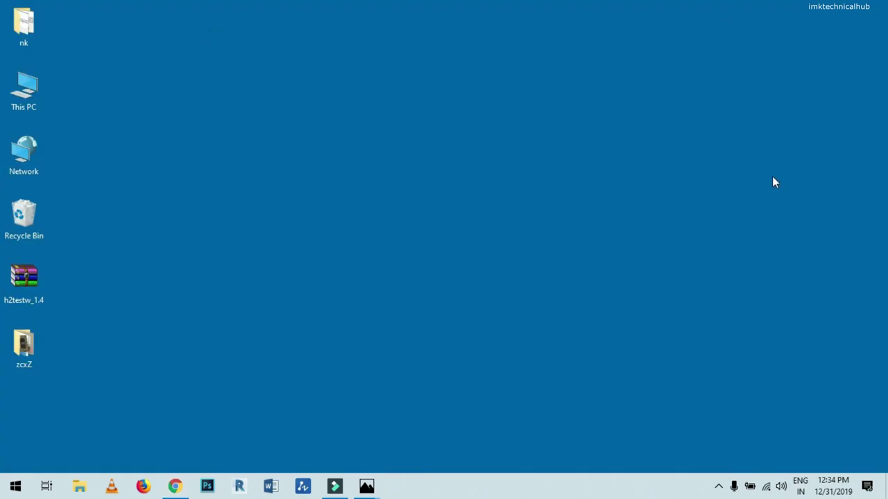
- Open Control Panel, search it for "device manager" and launch Device Manager from there
click(7, 489)
text(cont)
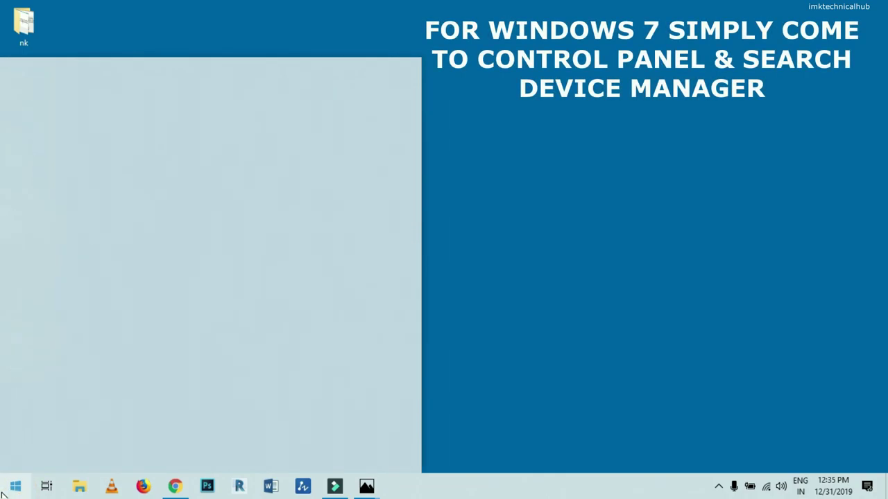
text(r)
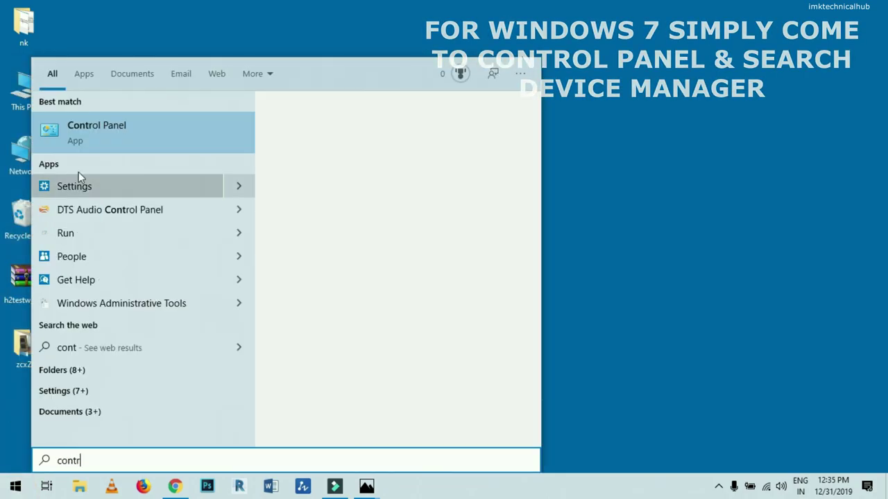
click(182, 120)
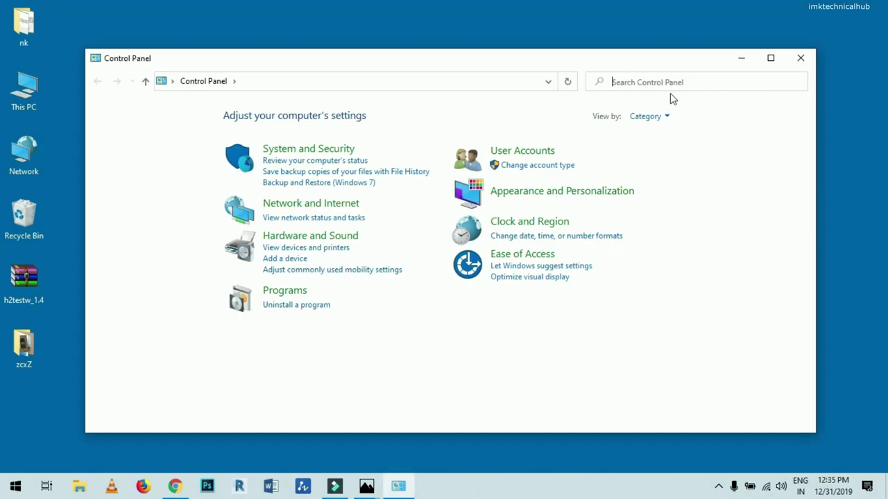
click(649, 82)
text(device manager)
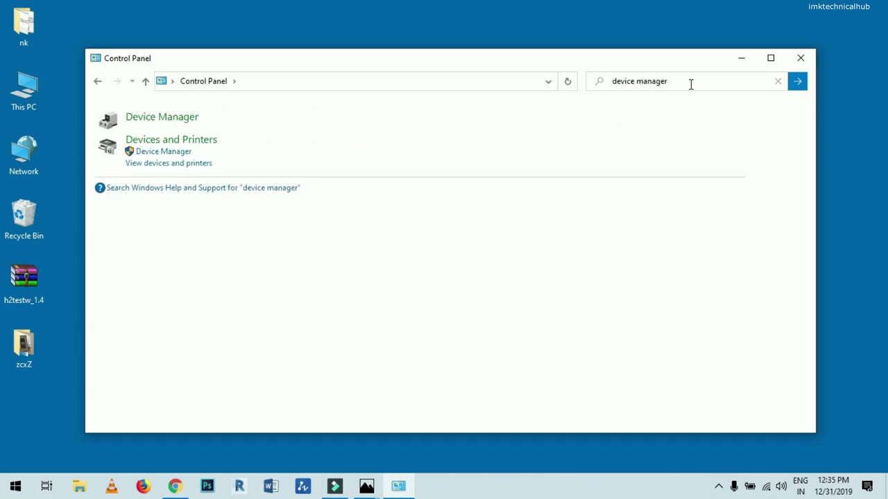
click(178, 119)
drag(265, 41, 467, 44)
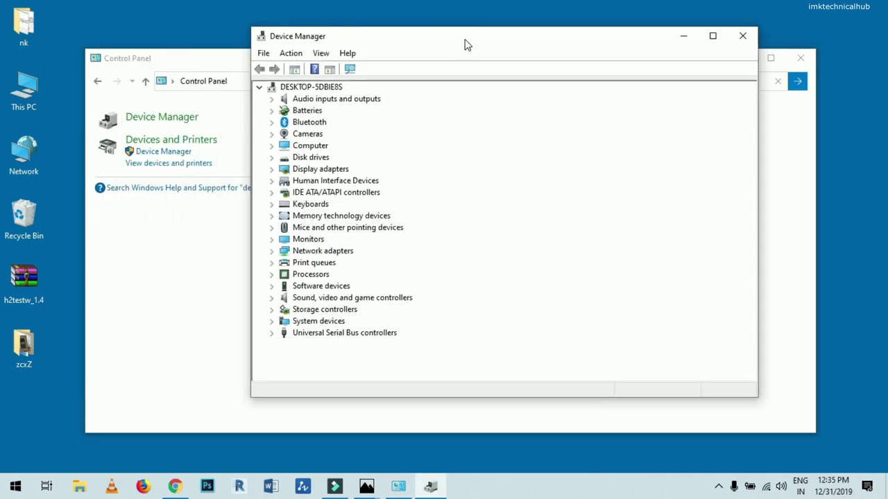
drag(496, 42, 450, 33)
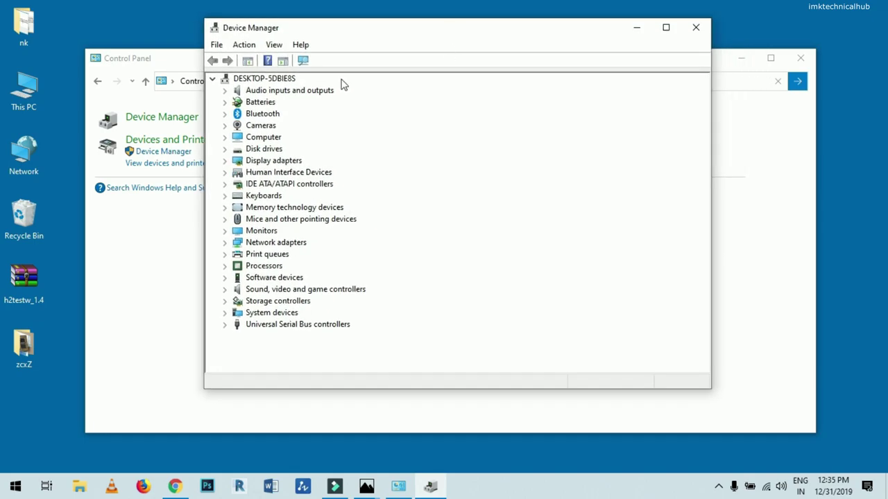
- Expand Display adapters to check the listed graphics cards, and close both Device Manager and Control Panel
click(213, 80)
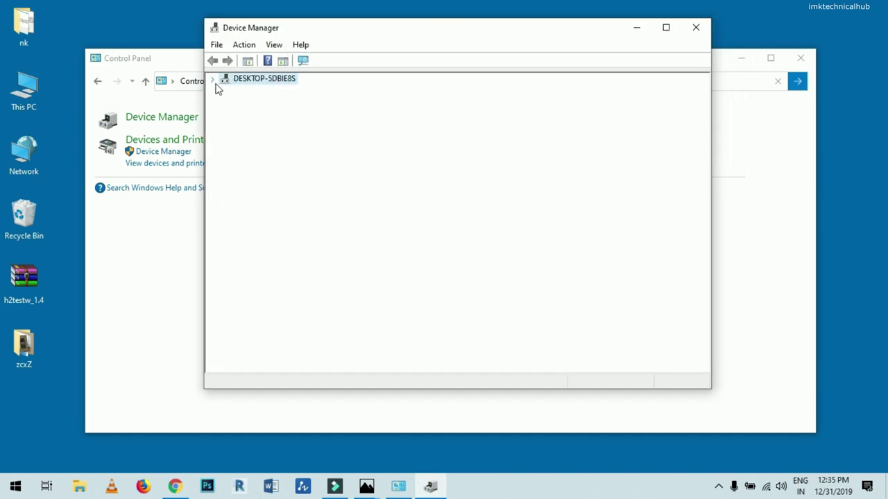
click(213, 81)
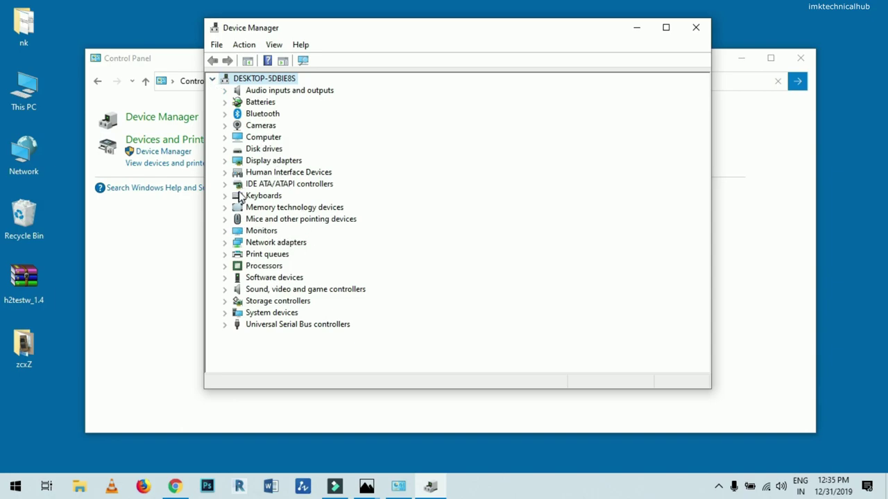
click(224, 160)
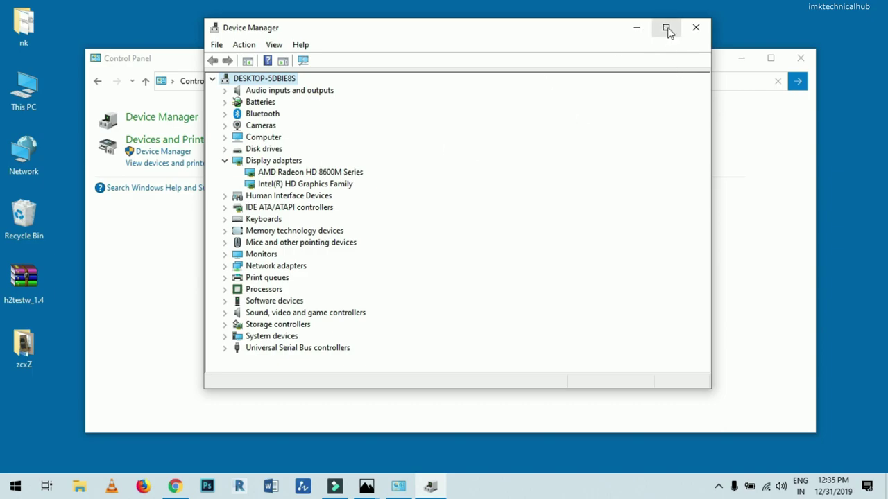
click(696, 27)
click(801, 59)
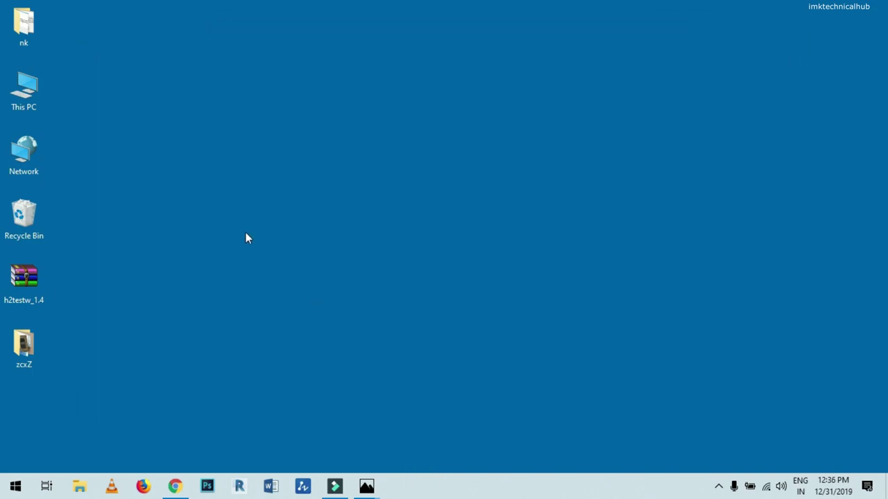
- Switch to Chrome and select the Graphic Processor name "AMD Radeon 8670M" in the laptop's specifications
mouse_move(175, 485)
click(176, 450)
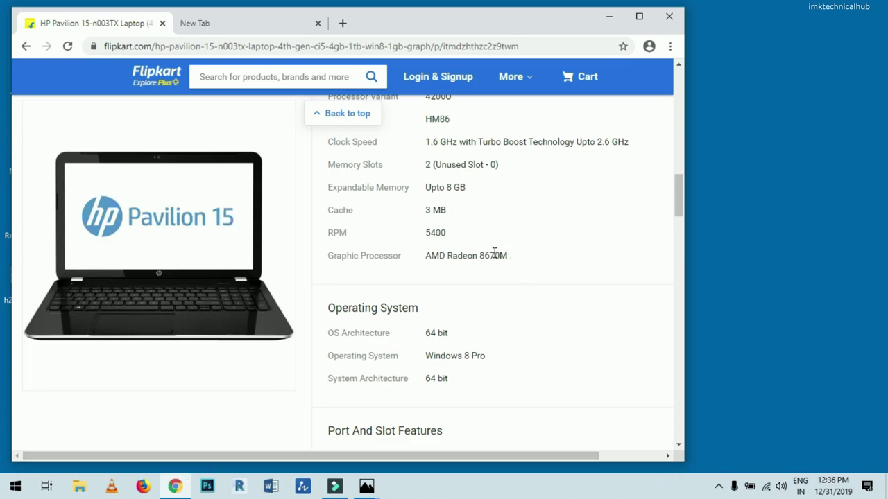
drag(512, 259, 411, 267)
click(444, 282)
drag(432, 254, 512, 255)
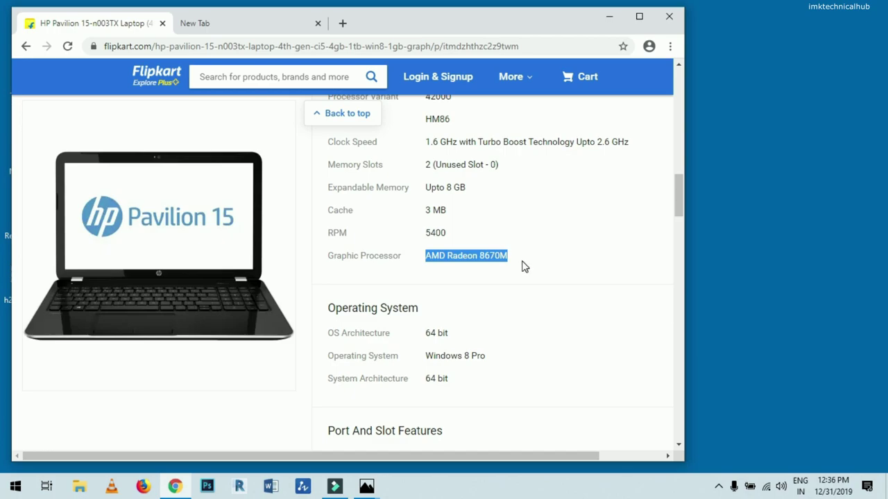
- Maximize Chrome on the New Tab page and search Google for "amd clean up utility"
click(521, 261)
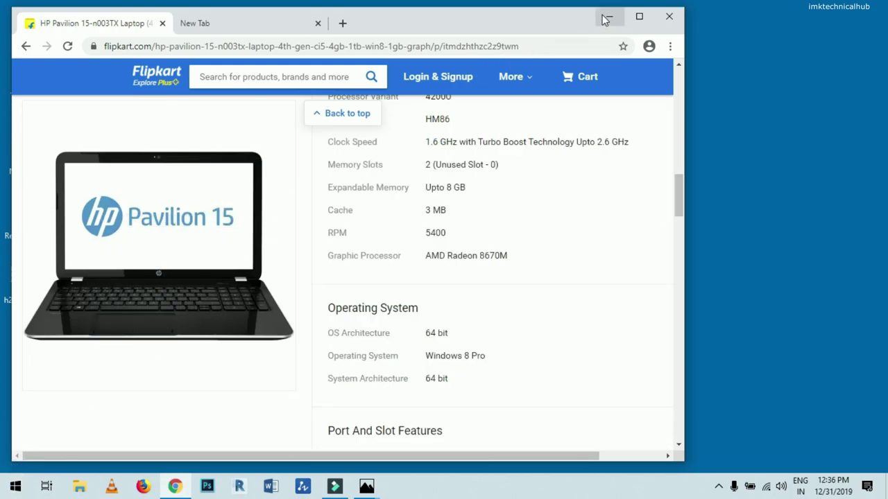
double_click(239, 22)
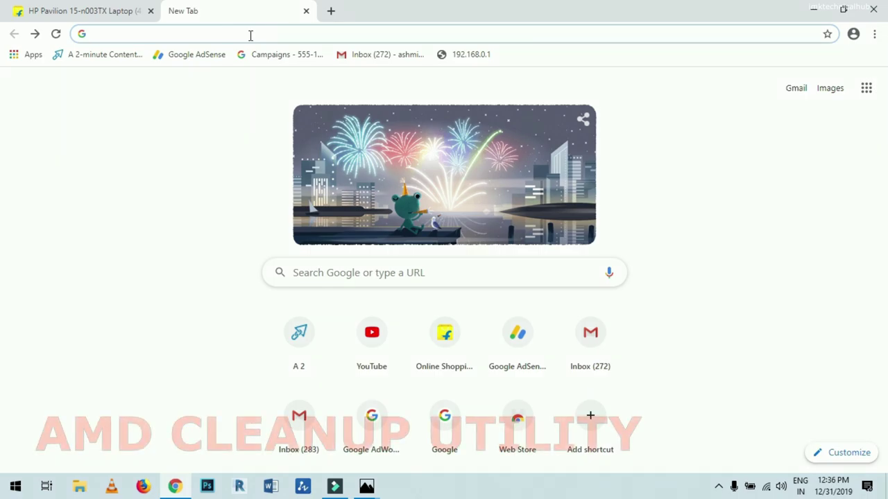
text(amd)
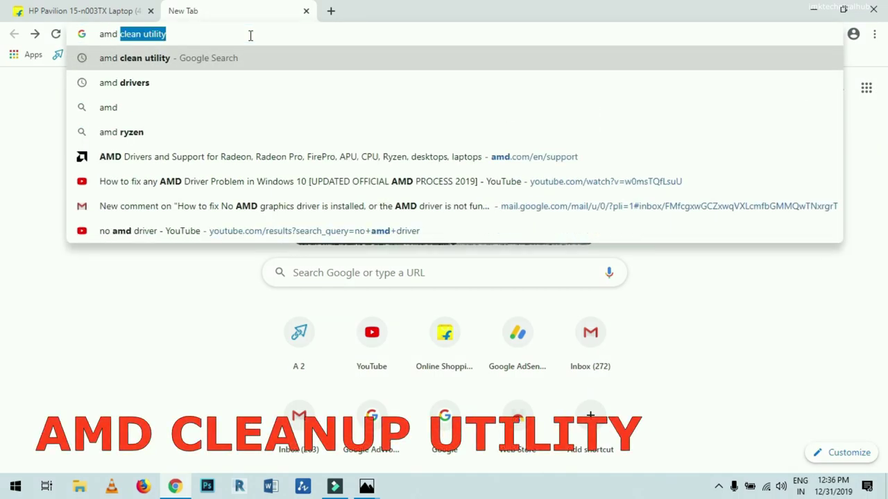
text( cle)
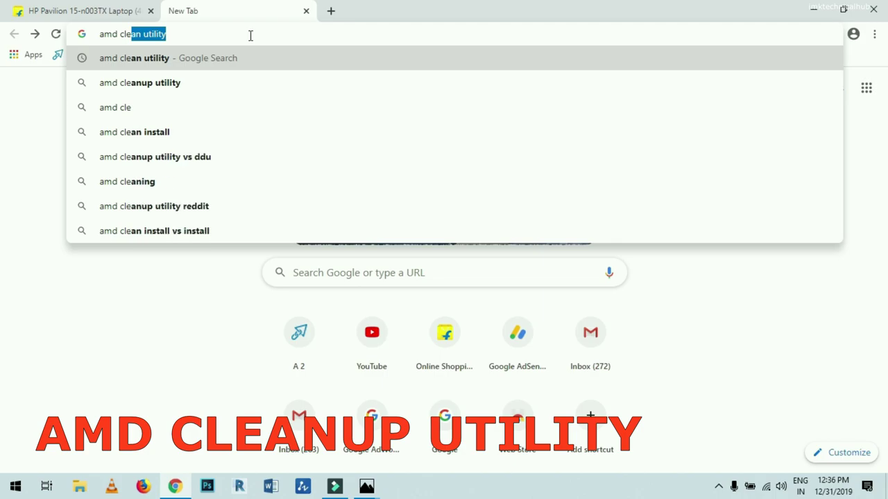
text(an up )
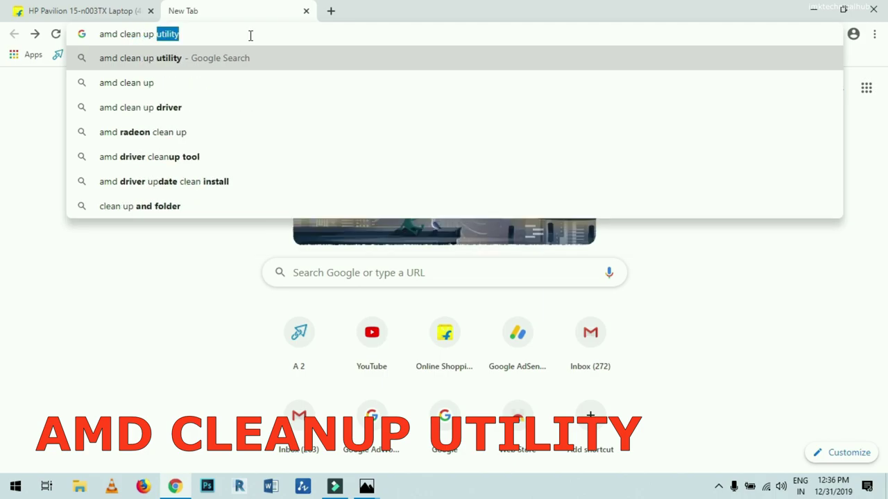
text(utility)
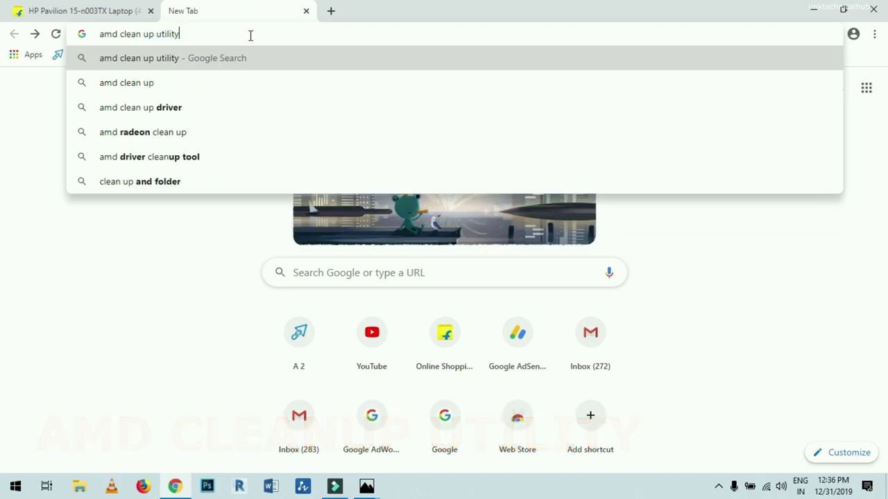
key(Return)
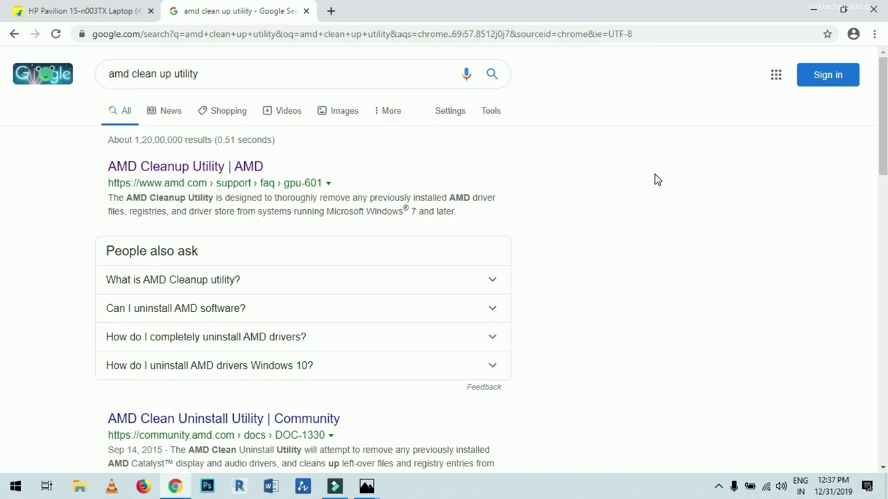
- Open AMD's official AMD Cleanup Utility article and download the utility for Windows 7, Windows 8.1 and Windows 10 64-bit
click(196, 174)
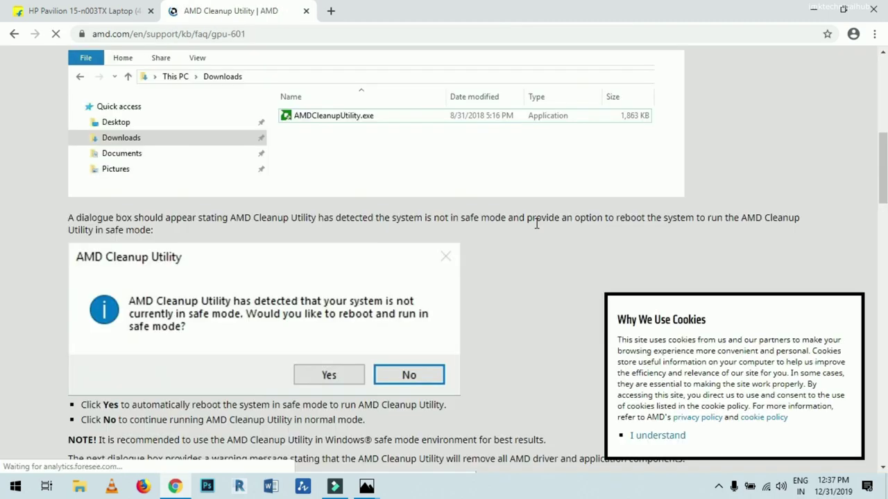
scroll(534, 229, up, 6)
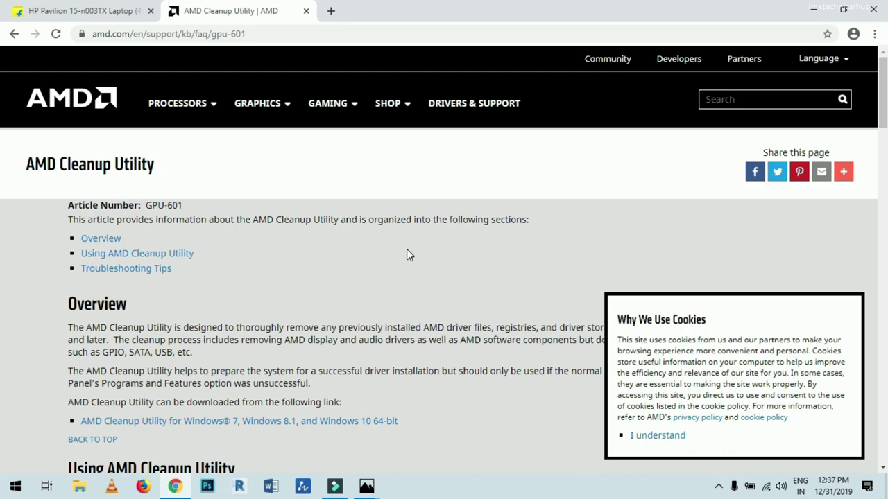
scroll(564, 210, down, 3)
scroll(547, 214, up, 2)
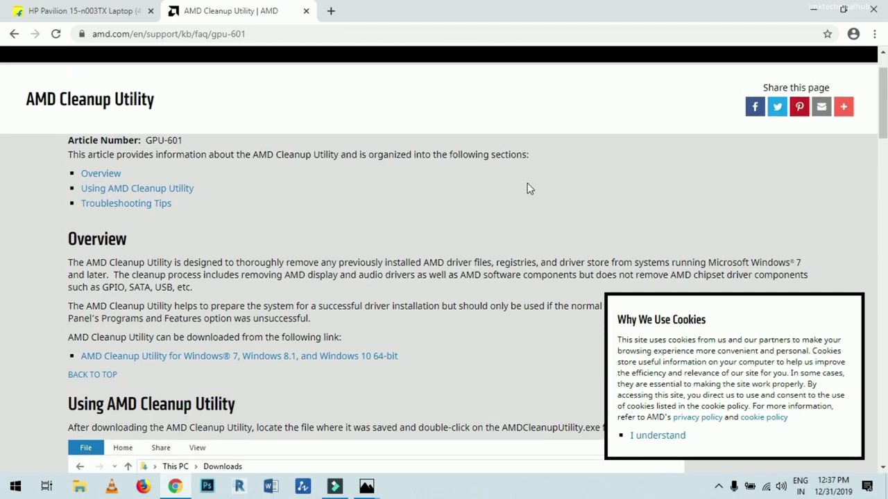
scroll(527, 189, down, 2)
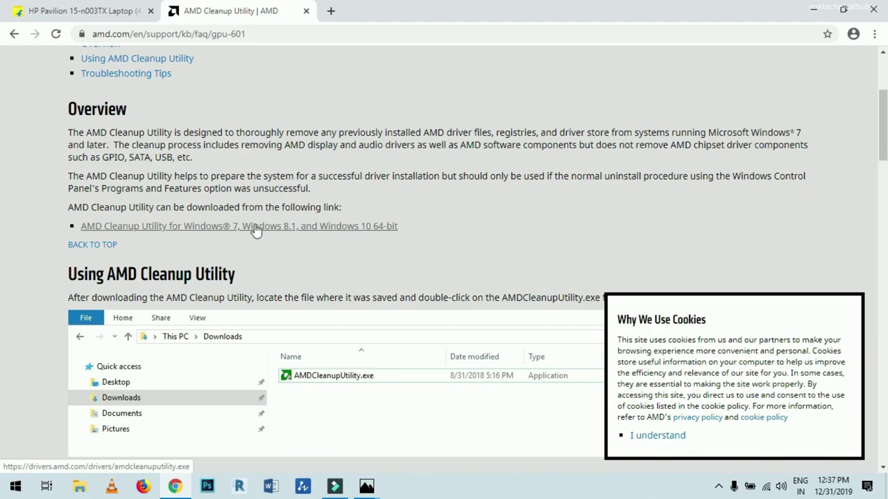
click(304, 229)
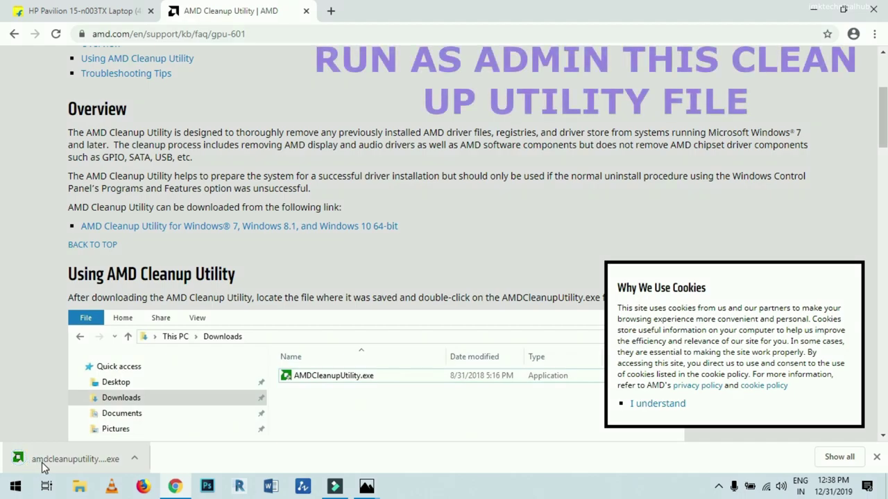
- Launch the downloaded AMD Cleanup Utility executable and decline rebooting into safe mode
right_click(71, 462)
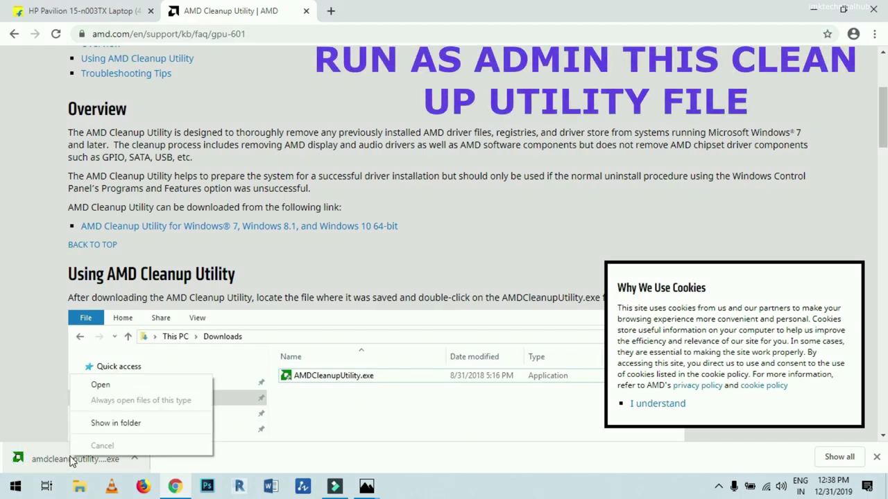
click(125, 388)
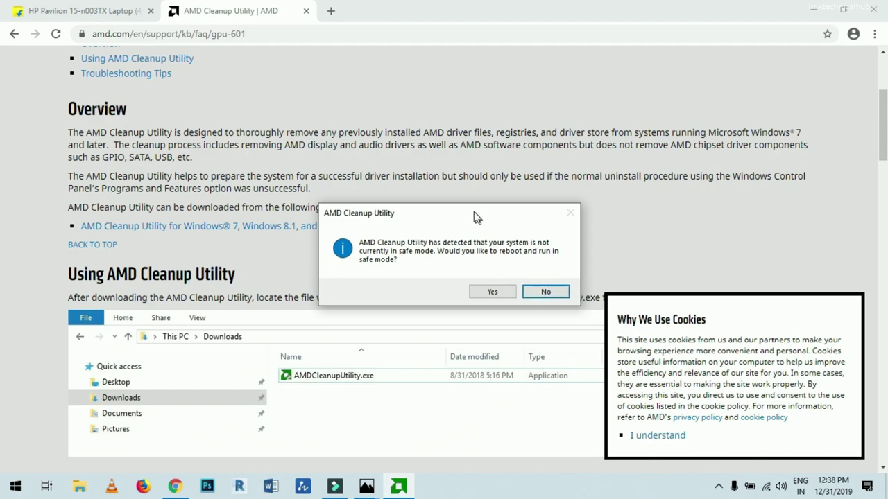
drag(475, 216, 455, 102)
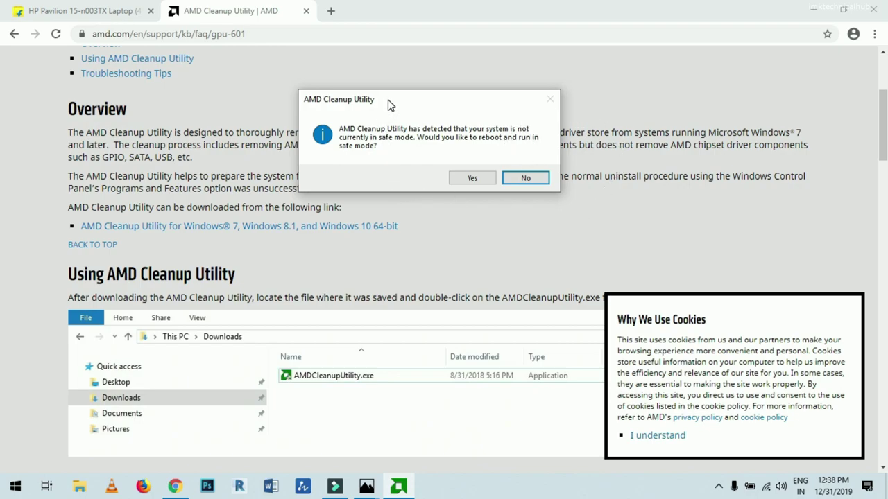
drag(389, 106, 421, 113)
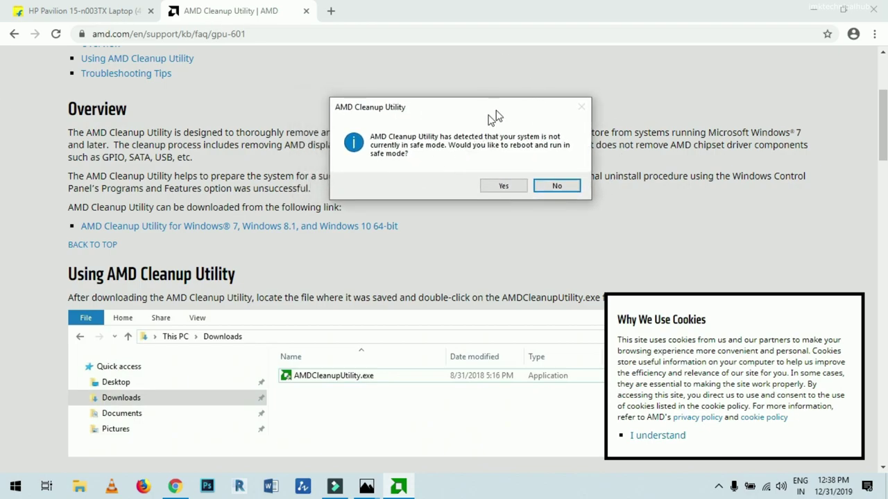
drag(462, 108, 427, 97)
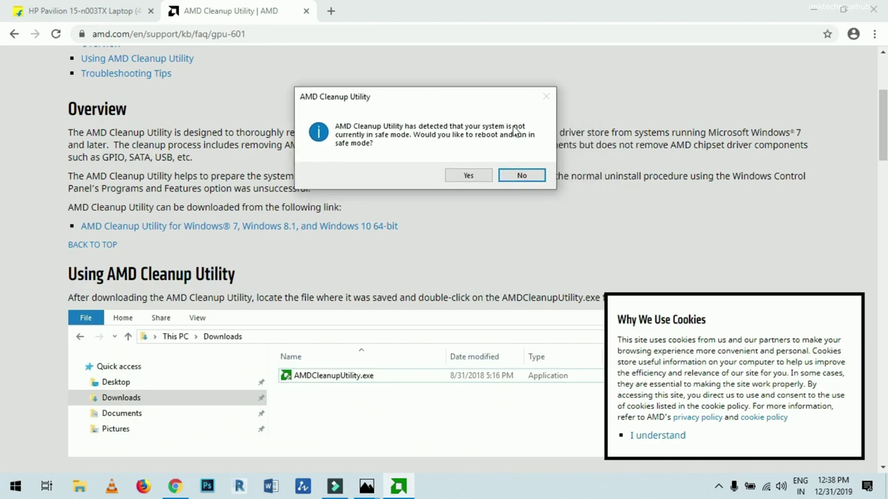
click(530, 176)
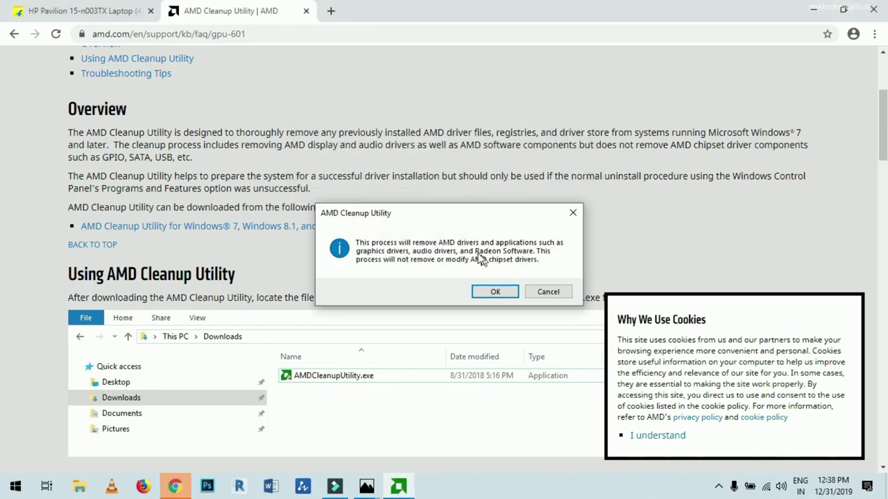
- Open Device Manager and expand Display adapters to check the AMD Radeon HD 8600M Series entry
drag(462, 215, 430, 145)
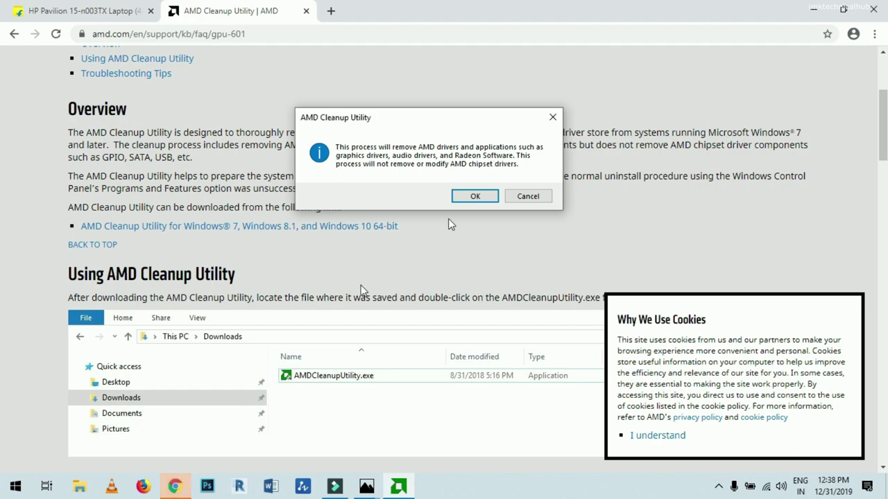
right_click(9, 493)
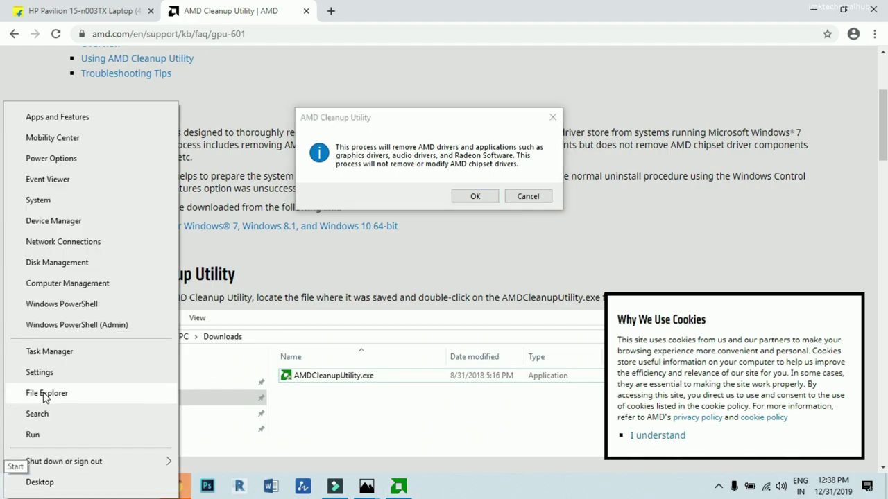
click(63, 222)
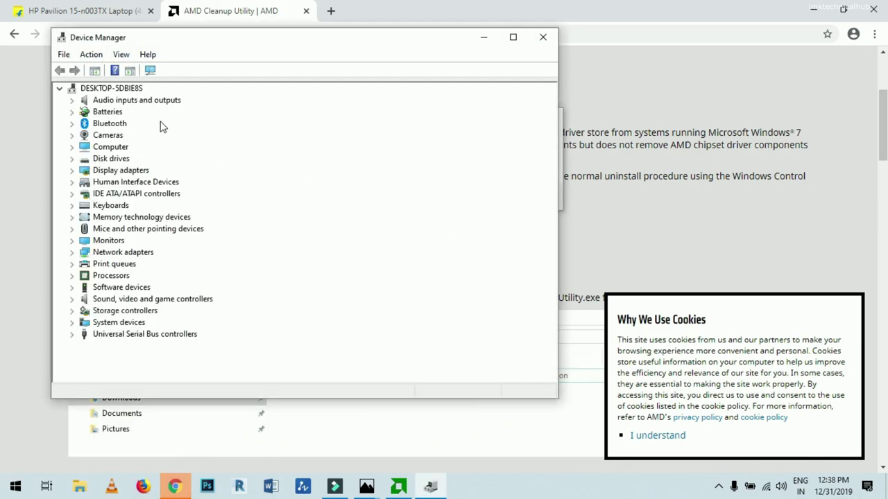
click(72, 170)
click(132, 183)
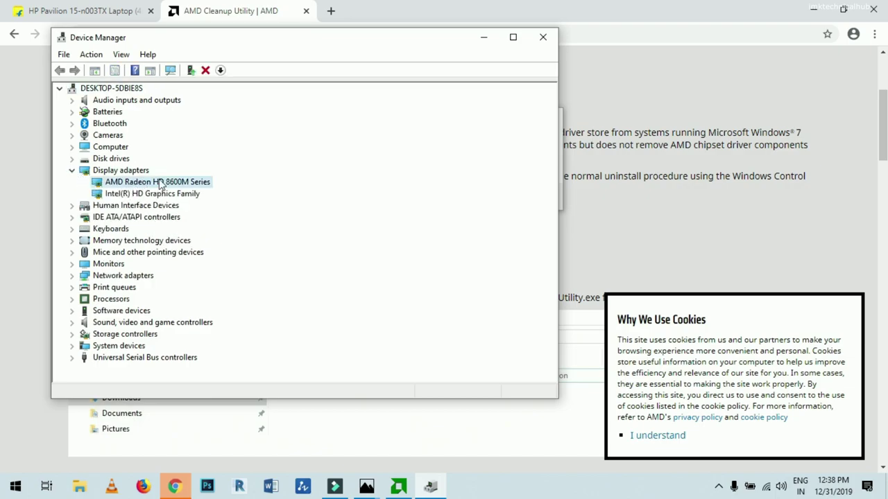
drag(393, 56, 351, 104)
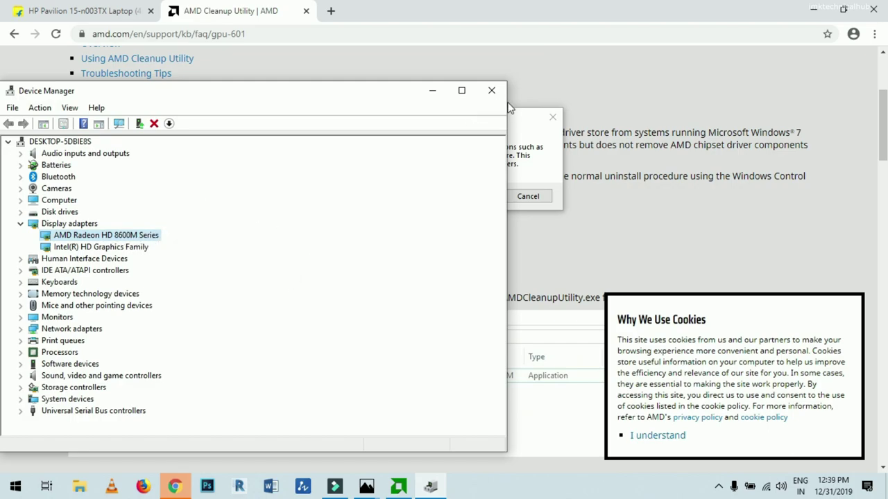
- Look at the error screenshot in Photos, and confirm the removal of AMD drivers and applications in AMD Cleanup Utility
click(527, 122)
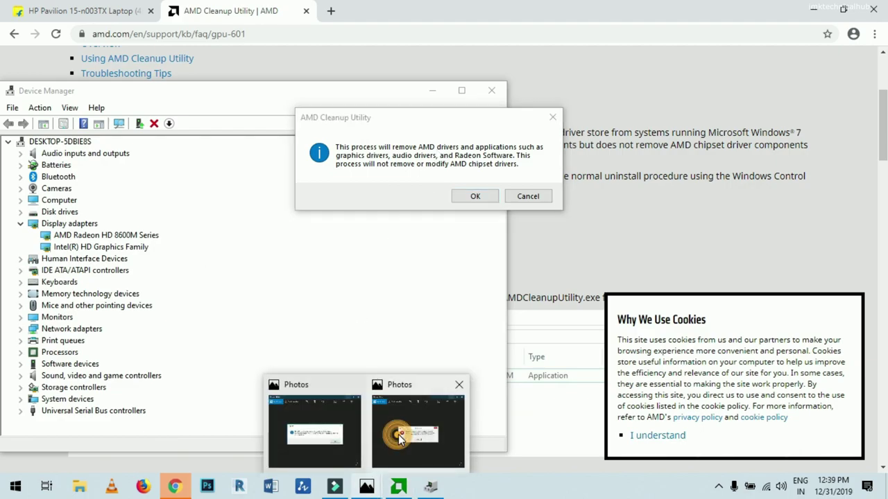
click(399, 434)
click(698, 71)
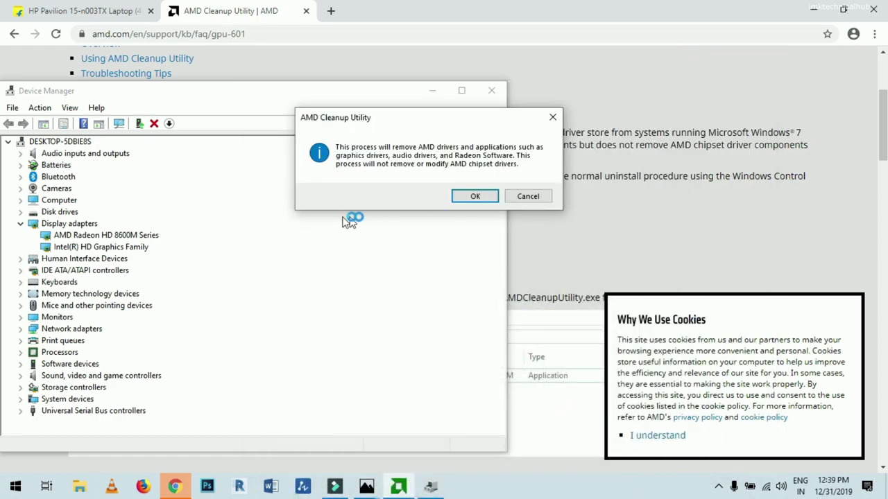
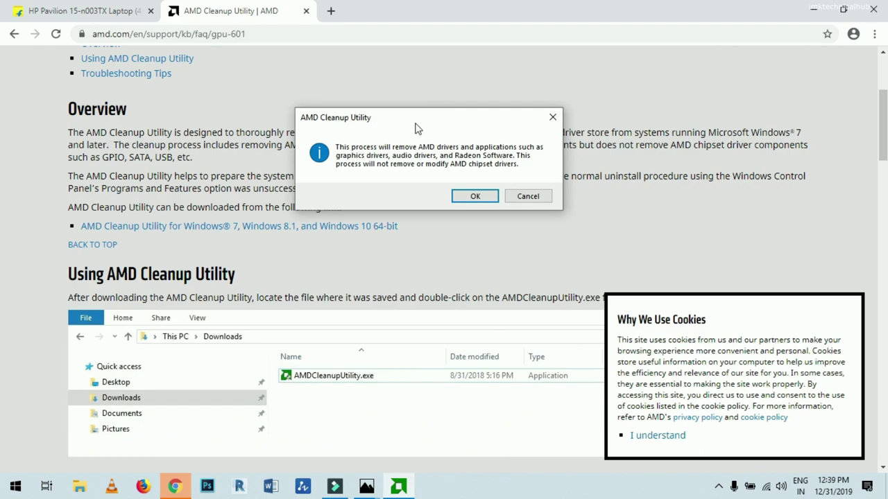
click(537, 195)
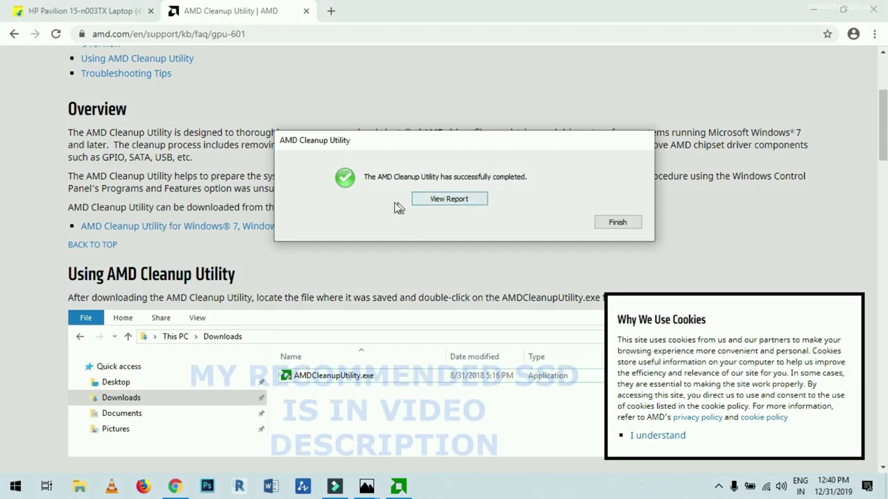
drag(380, 142, 363, 140)
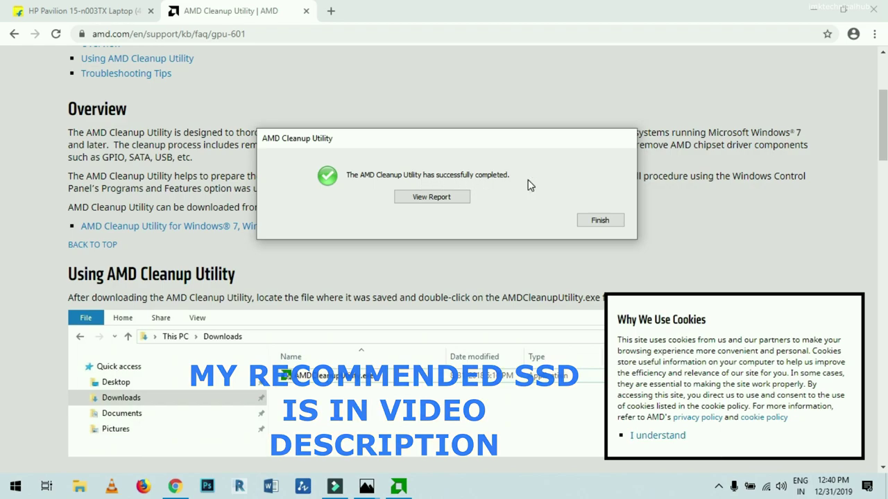
- View the cleanup report in Internet Explorer, postponing the browser's setup, and close all its tabs
click(435, 200)
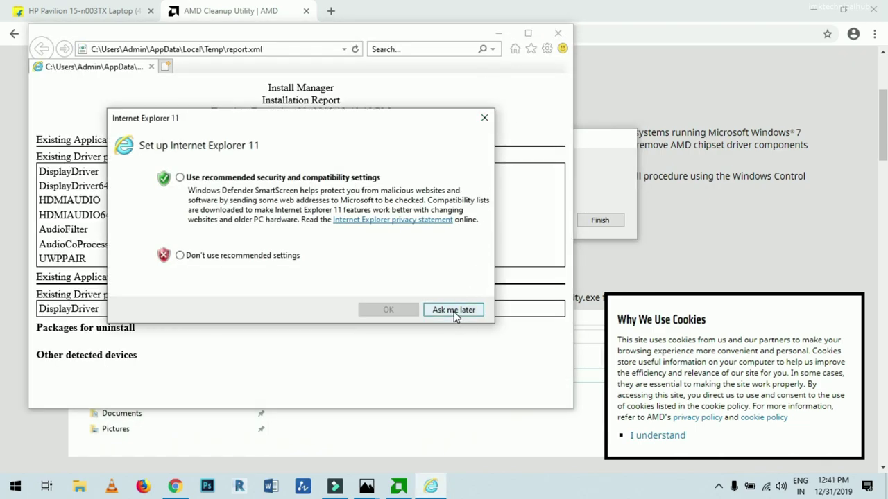
click(454, 312)
click(528, 33)
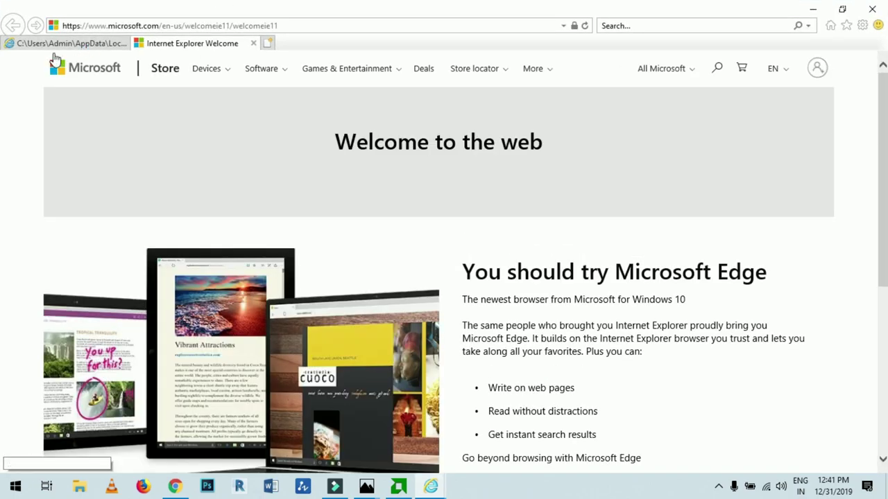
click(96, 49)
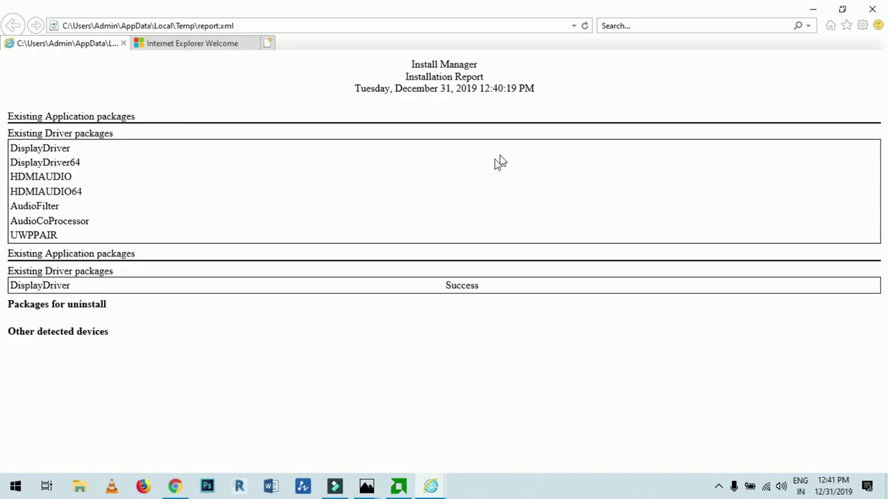
click(873, 6)
click(422, 248)
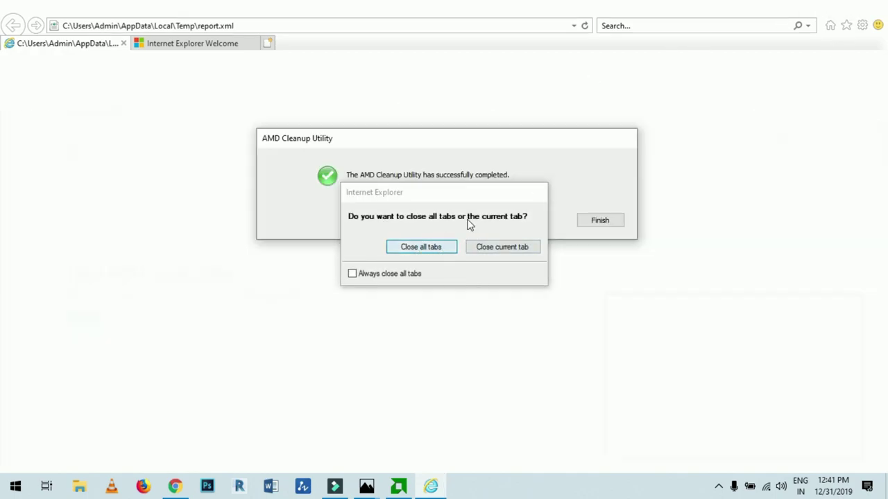
- Finish the AMD Cleanup Utility and move its reboot prompt higher over the AMD support page
click(597, 220)
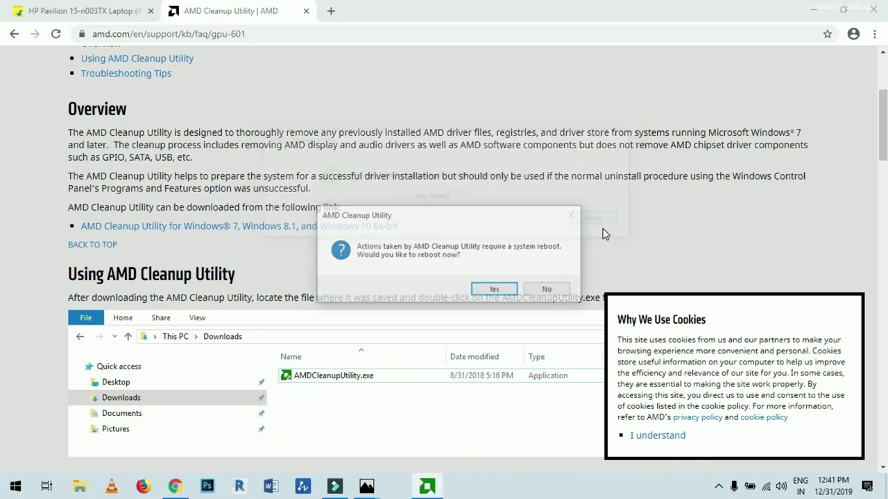
scroll(764, 180, down, 2)
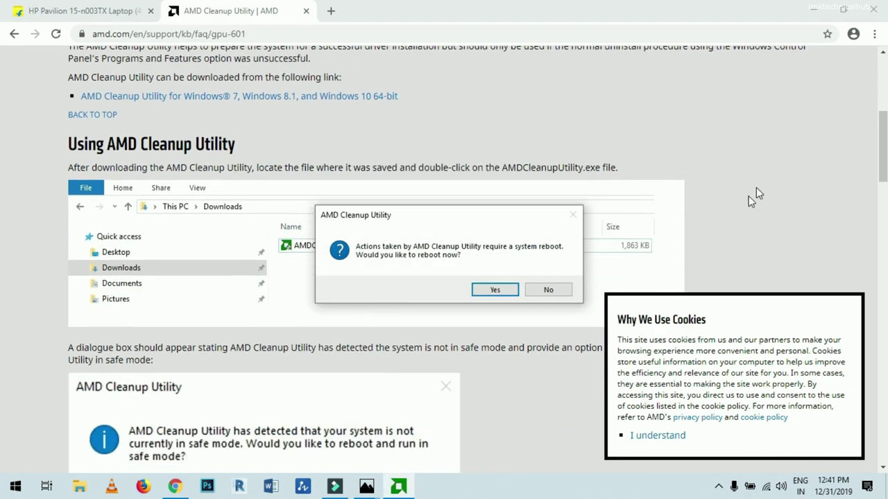
drag(430, 220, 423, 167)
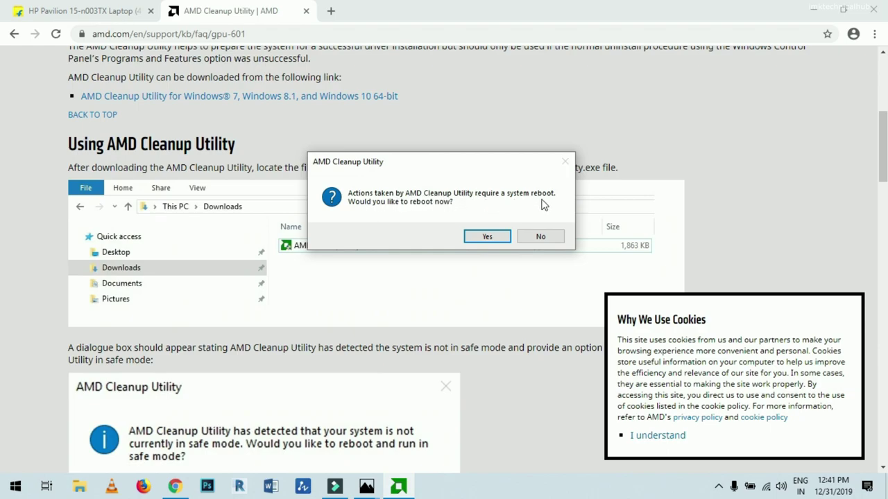
drag(470, 167, 437, 143)
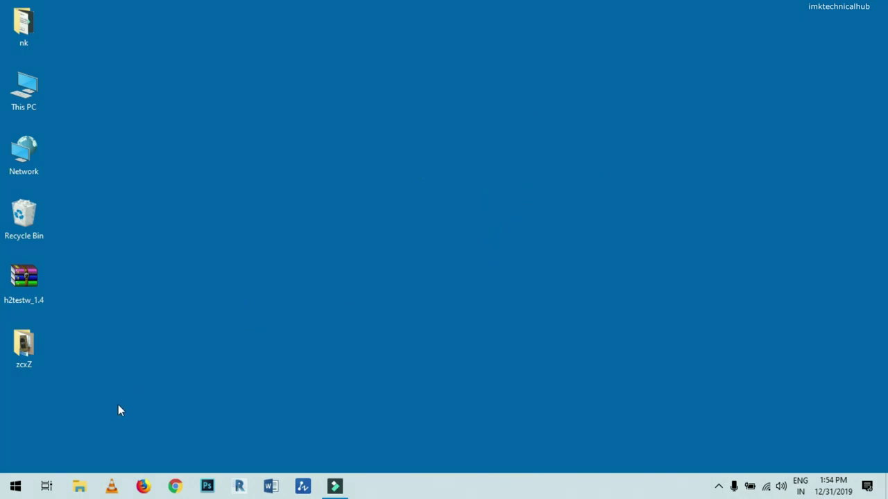
- Open Device Manager, check which graphics adapter is listed under Display adapters, and close it
right_click(3, 493)
click(67, 212)
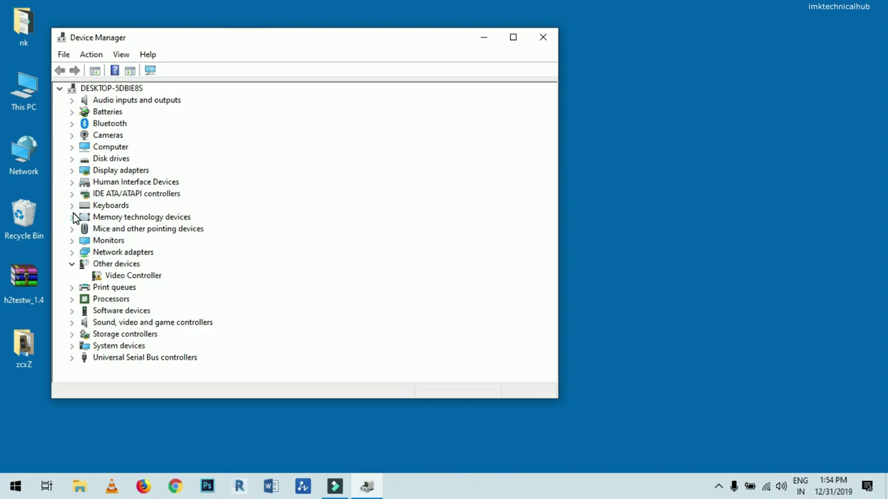
click(71, 171)
click(133, 183)
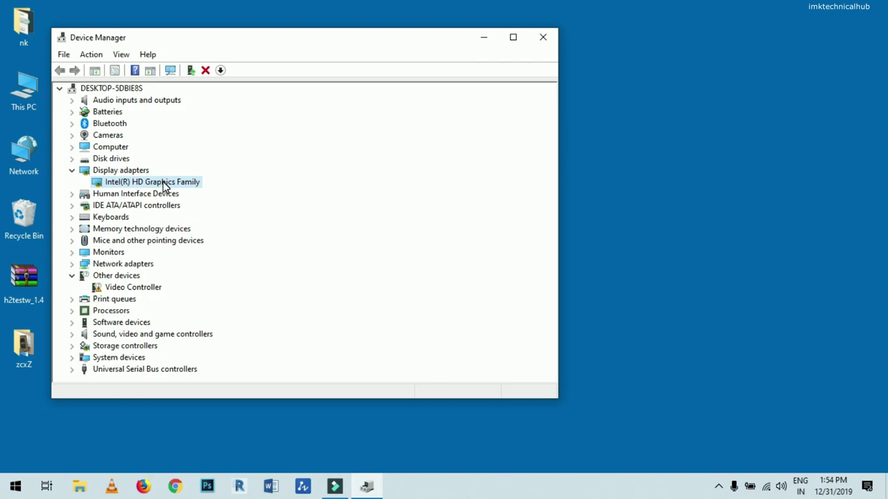
key(alt+F4)
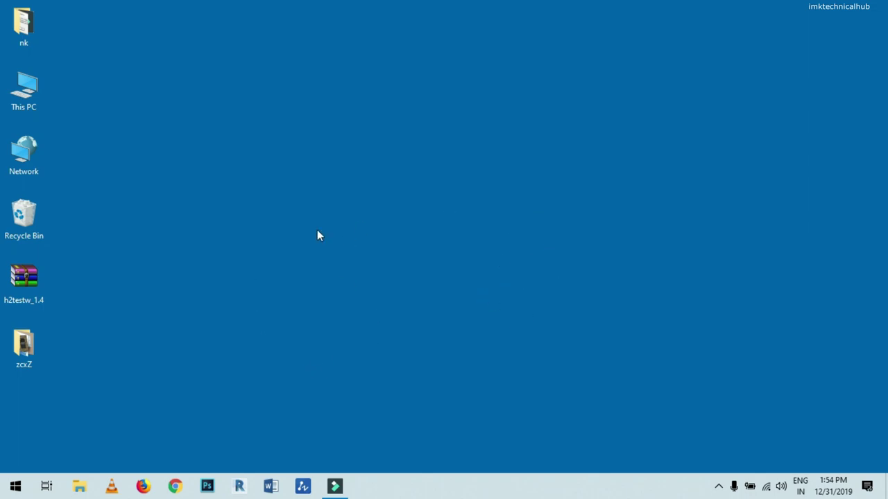
- Search for "amd drivers" in Chrome and open the AMD Drivers and Support page
click(175, 486)
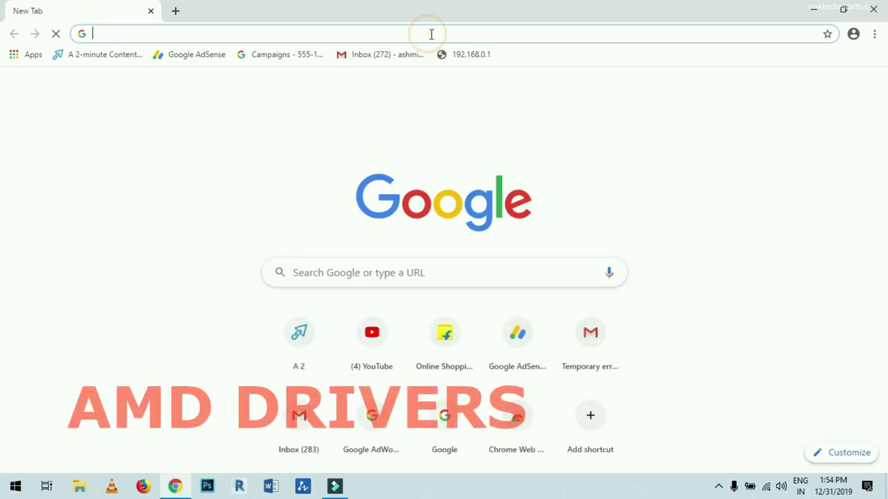
text(amd d)
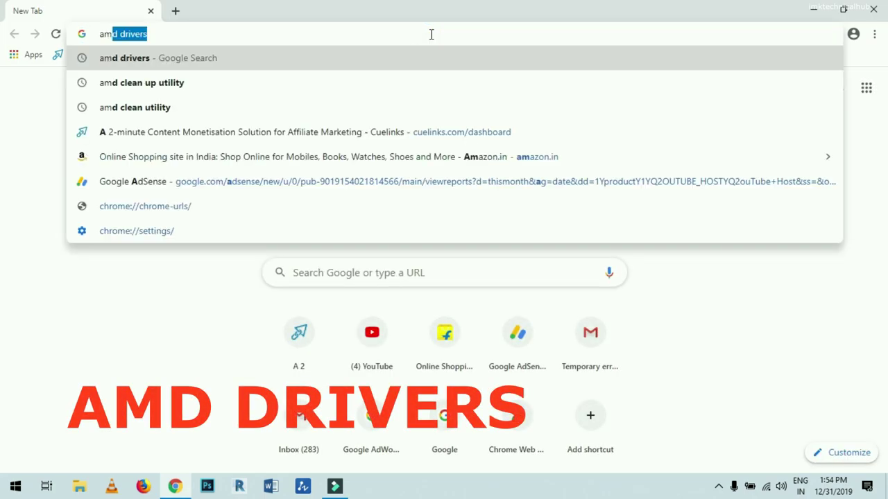
text(r)
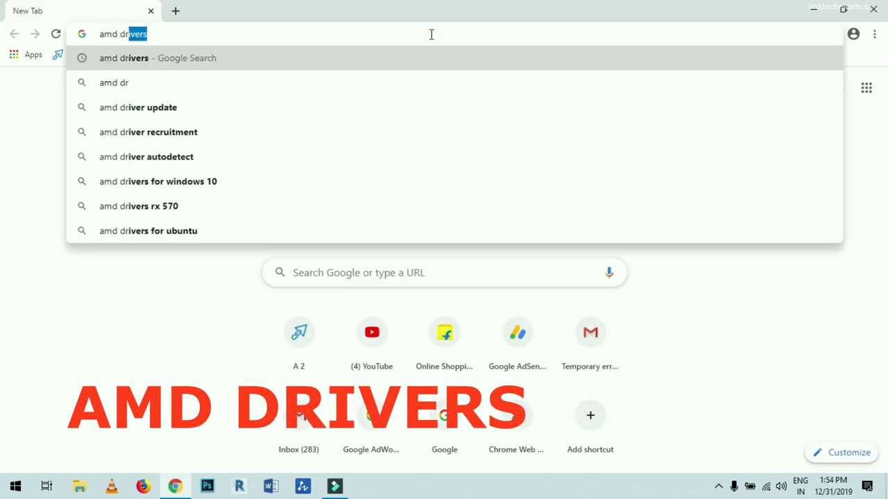
text(ivers)
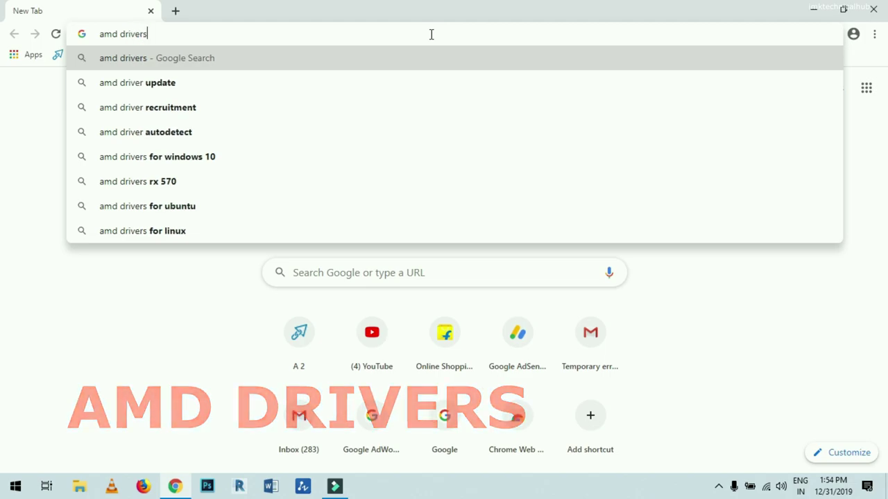
key(Return)
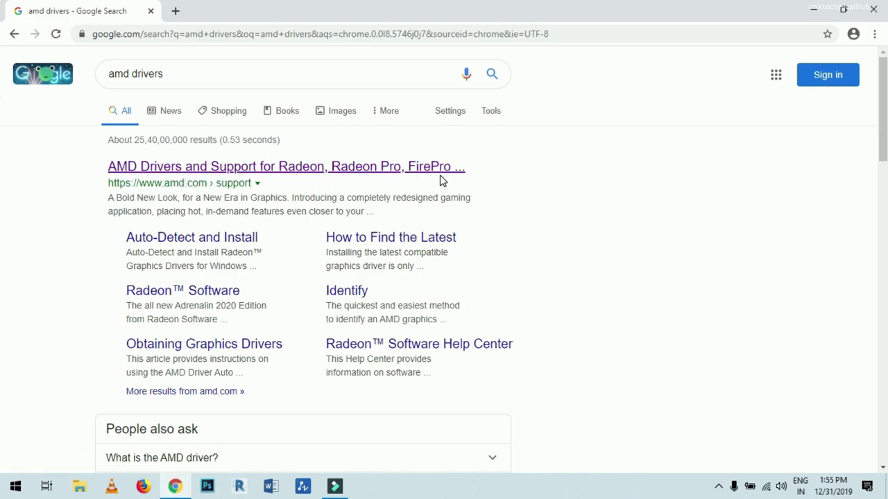
click(287, 173)
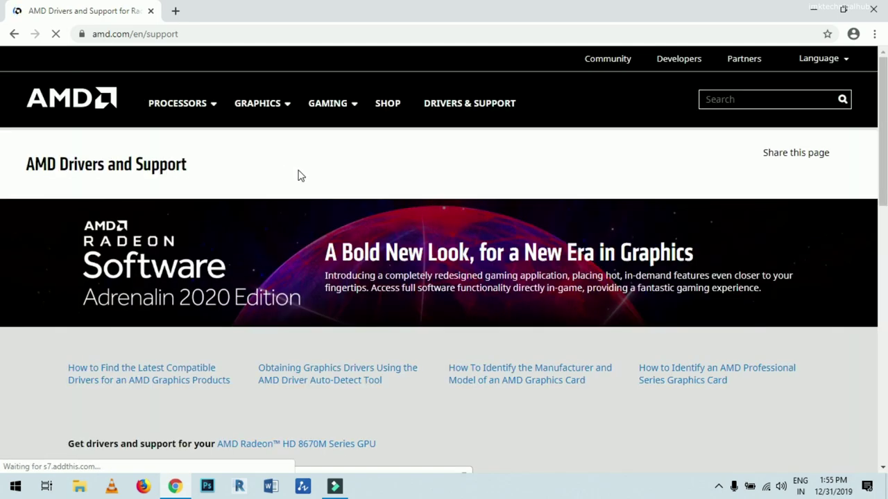
- Narrow the AMD product list to Graphics, AMD Radeon HD, and AMD Radeon HD 8000M Series
scroll(712, 284, down, 5)
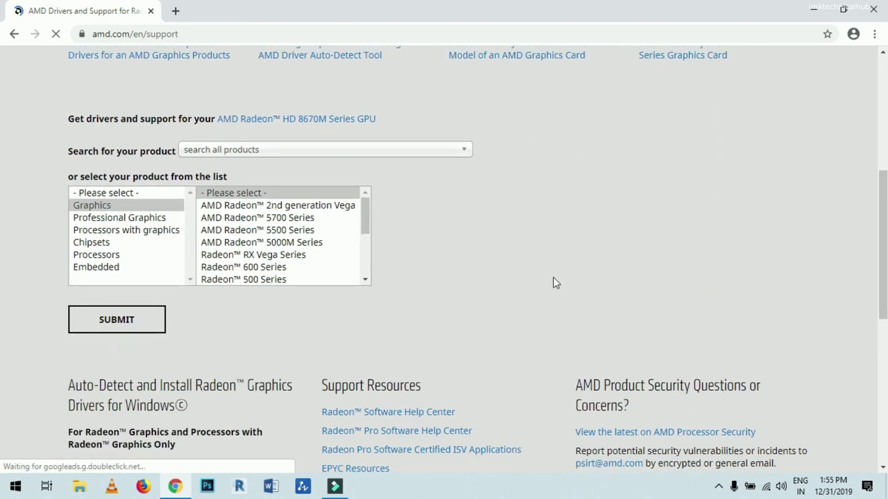
scroll(550, 279, up, 1)
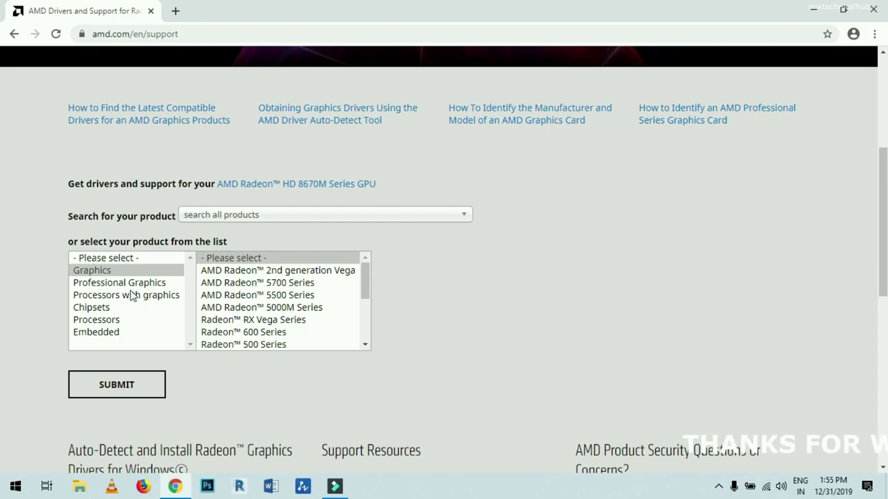
click(111, 271)
drag(362, 288, 357, 332)
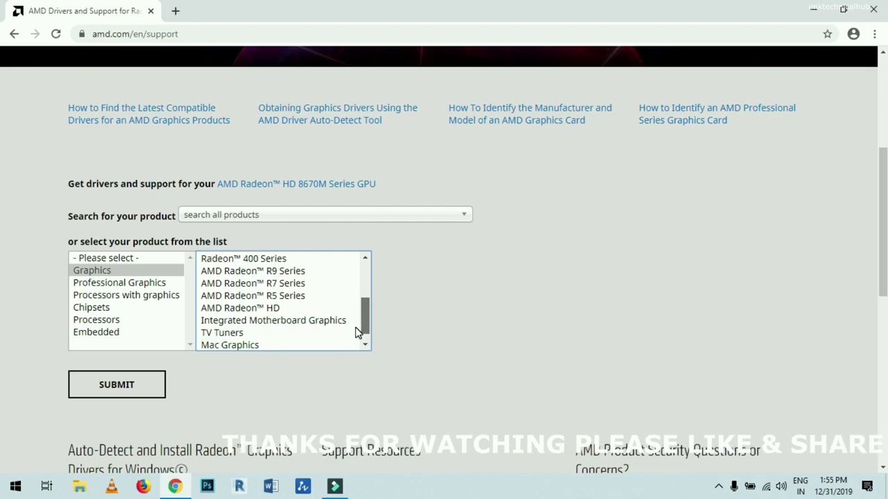
click(240, 309)
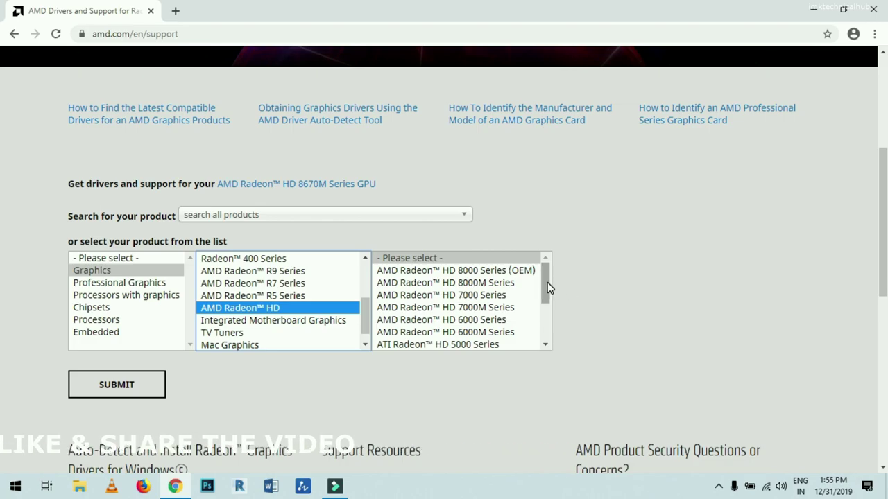
mouse_move(547, 285)
mouse_down()
mouse_move(548, 316)
mouse_move(546, 273)
mouse_up()
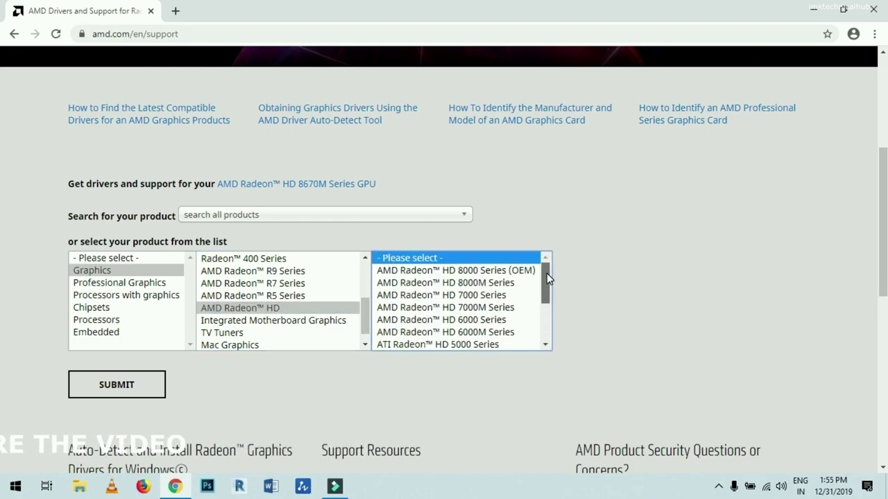
click(467, 284)
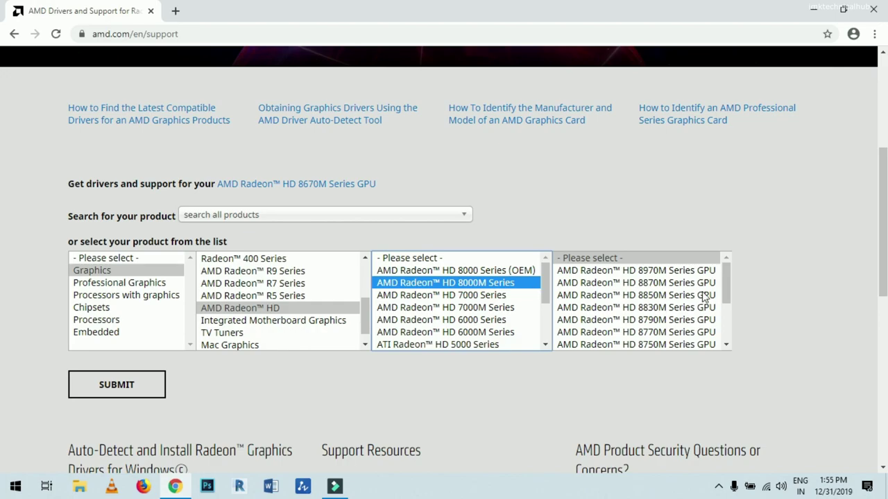
- Choose AMD Radeon HD 8670M Series GPU as the product and submit the selection
scroll(724, 313, down, 1)
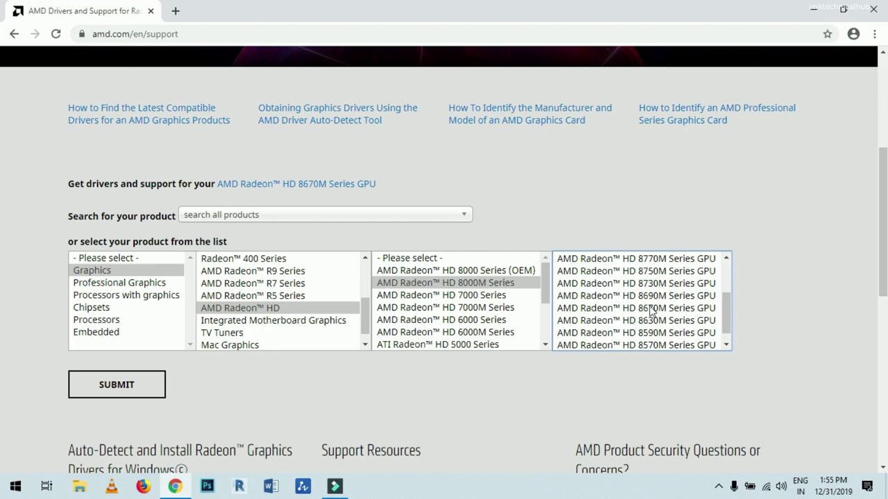
drag(654, 298, 653, 305)
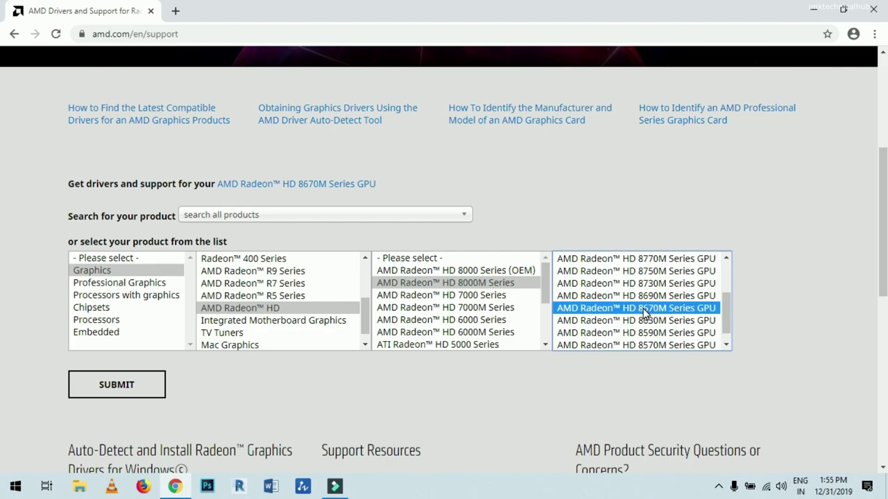
click(650, 296)
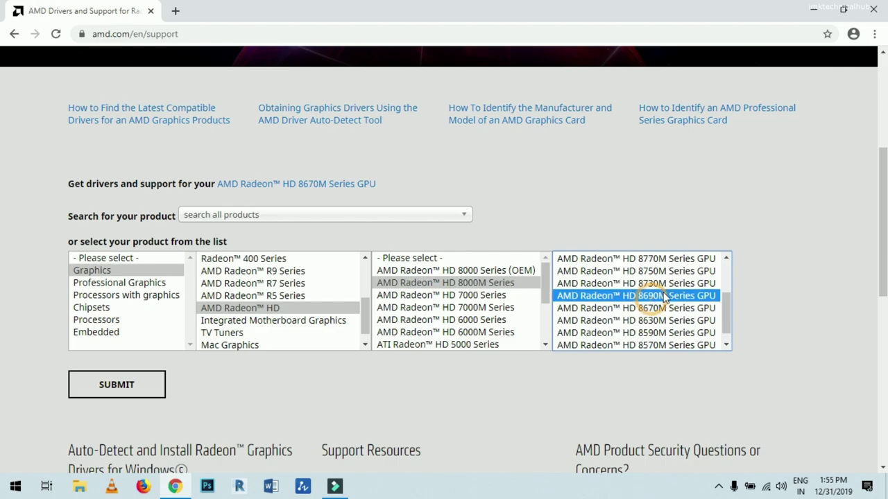
click(645, 308)
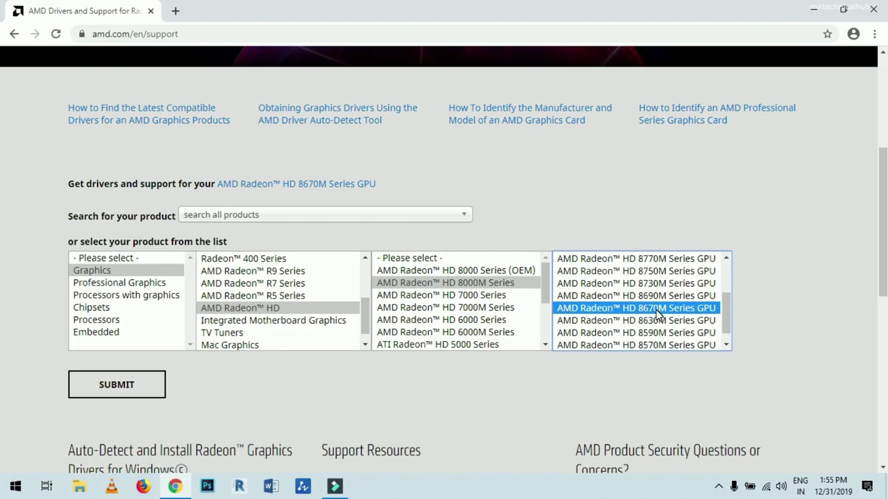
click(124, 385)
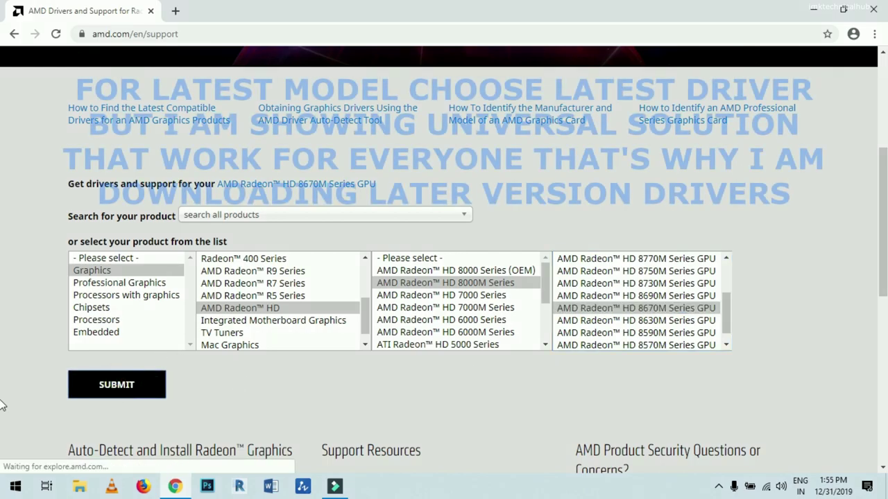
- Expand Windows 10 - 64-Bit Edition and review its available drivers, including Auto-Detect and Install
scroll(683, 263, down, 4)
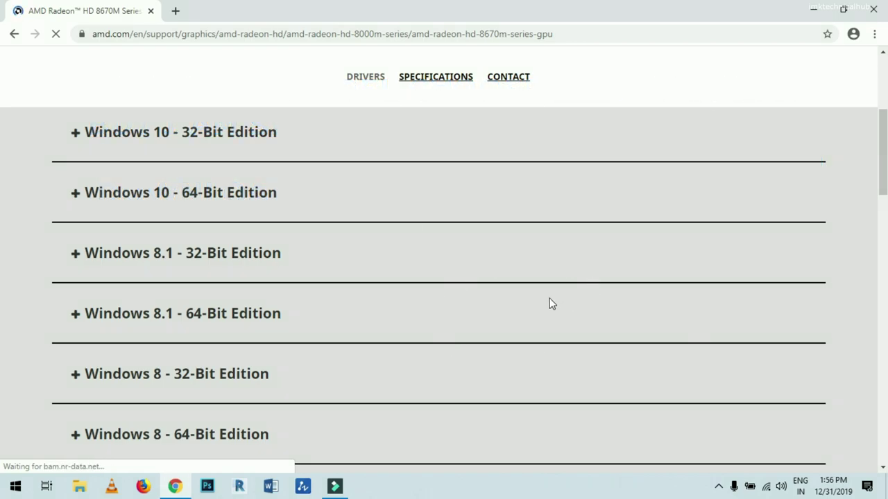
click(155, 199)
scroll(353, 226, down, 5)
scroll(497, 257, down, 2)
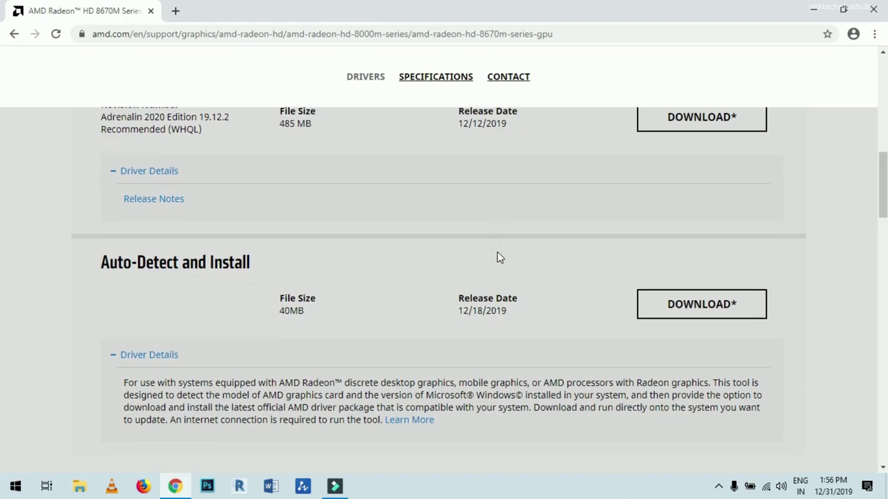
scroll(339, 326, up, 1)
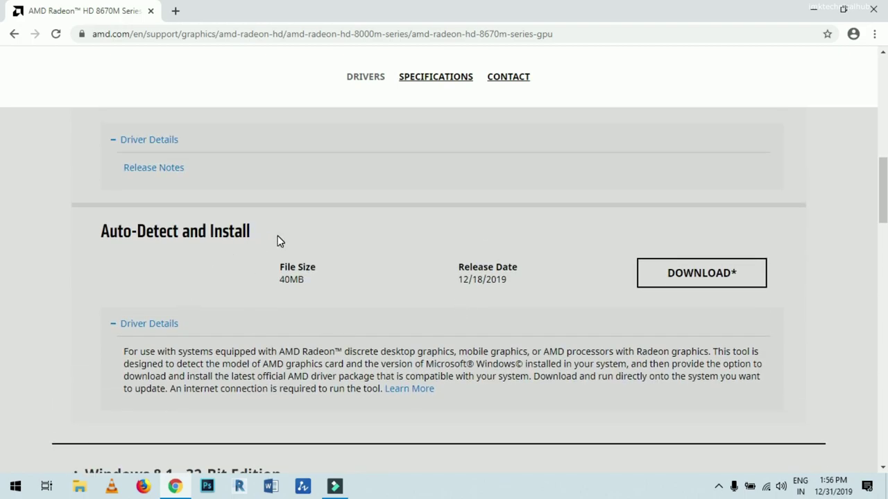
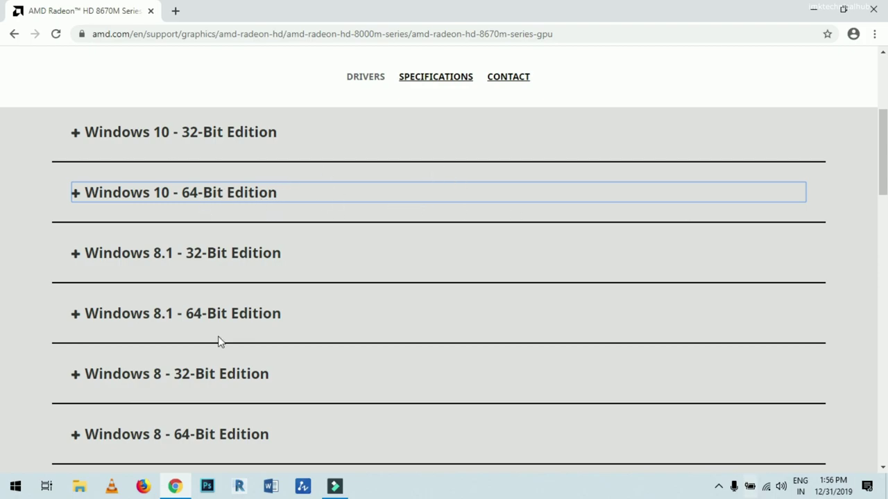
- Expand Windows 8 - 64-Bit Edition in the driver list to reach the Catalyst Software Suite download
scroll(520, 272, down, 1)
scroll(486, 274, down, 1)
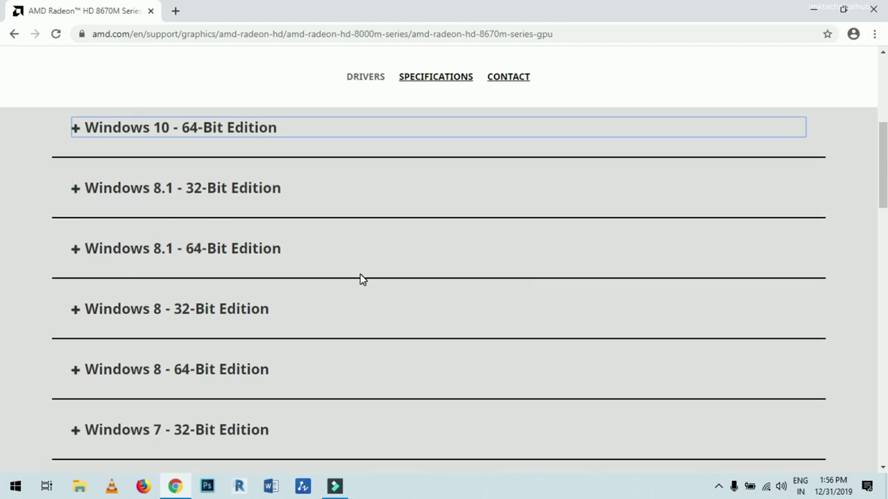
scroll(352, 279, up, 2)
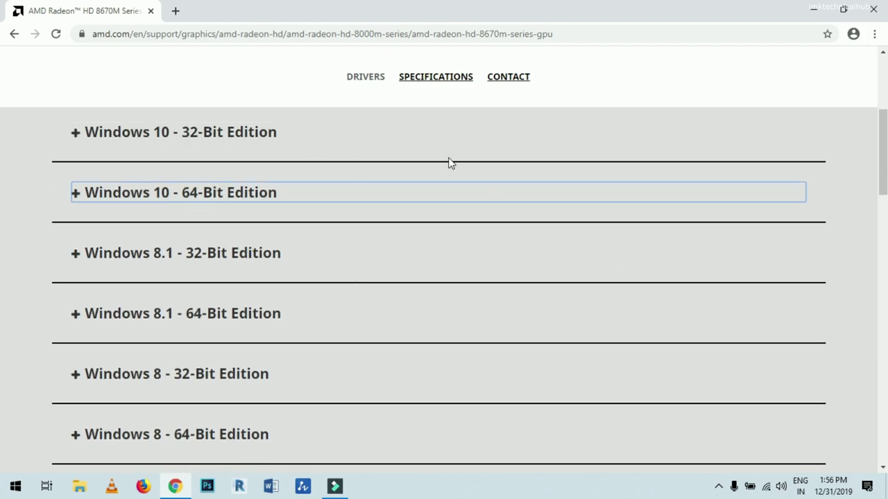
scroll(450, 257, down, 4)
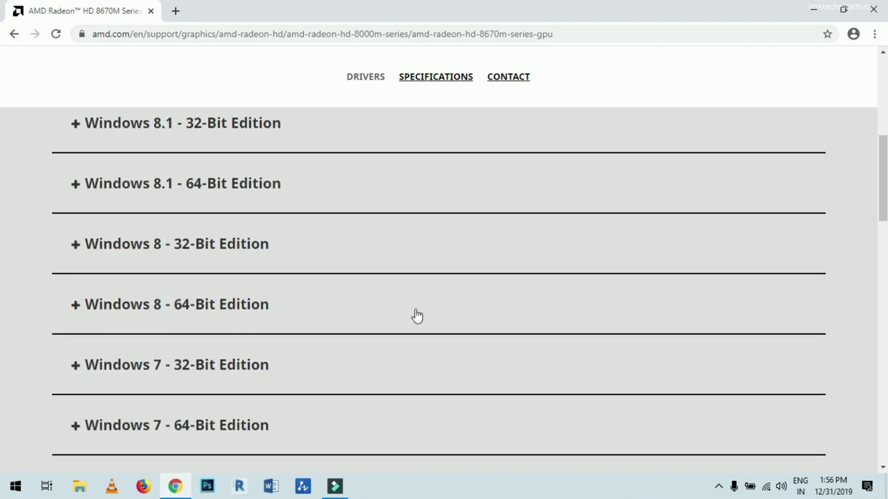
scroll(437, 319, down, 2)
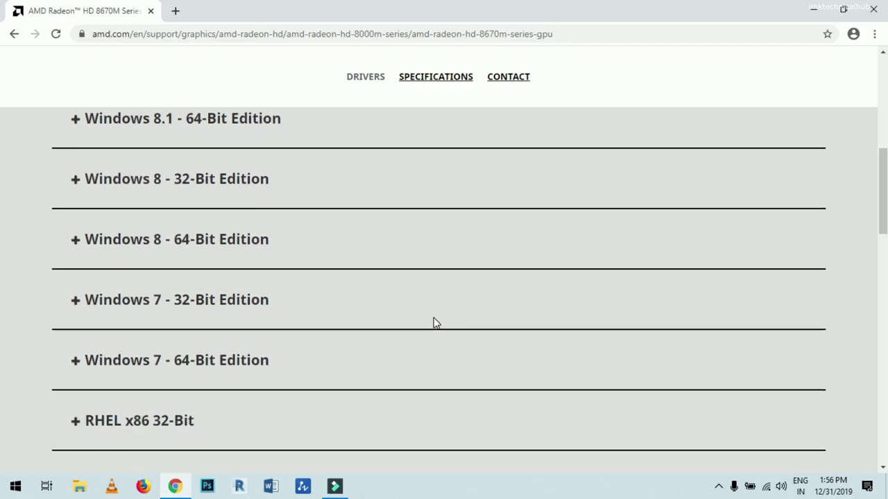
scroll(416, 326, up, 2)
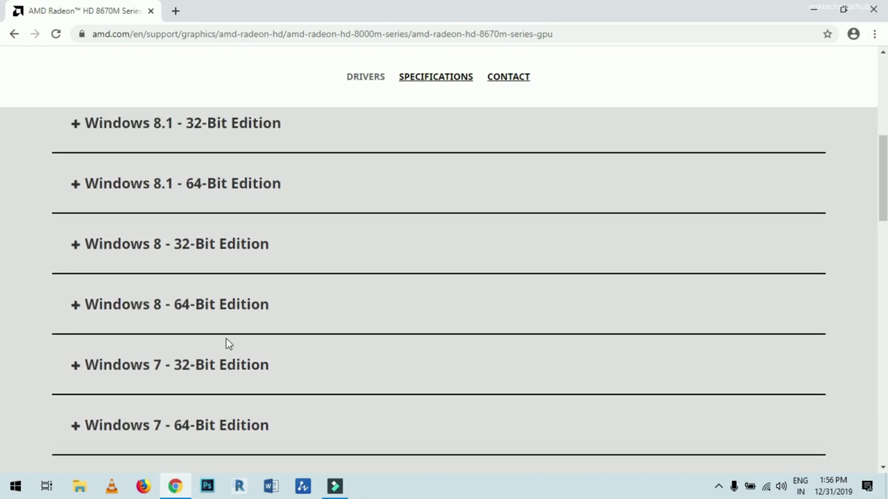
click(144, 312)
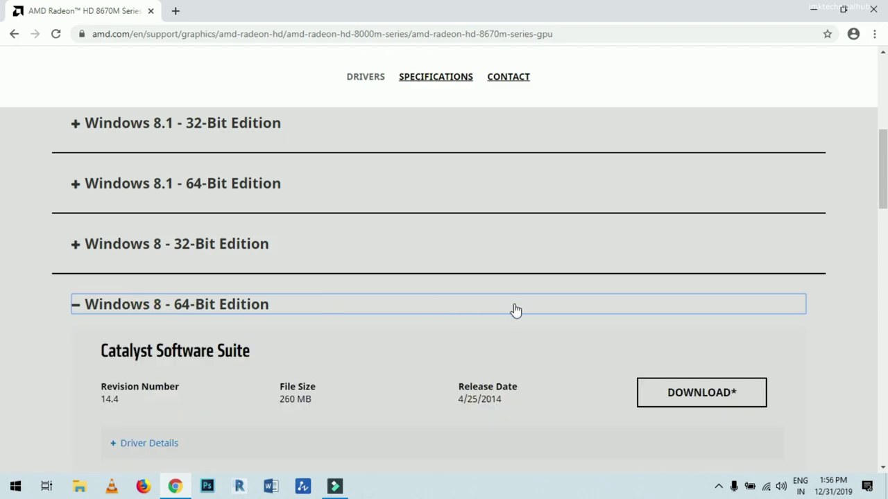
scroll(472, 353, down, 2)
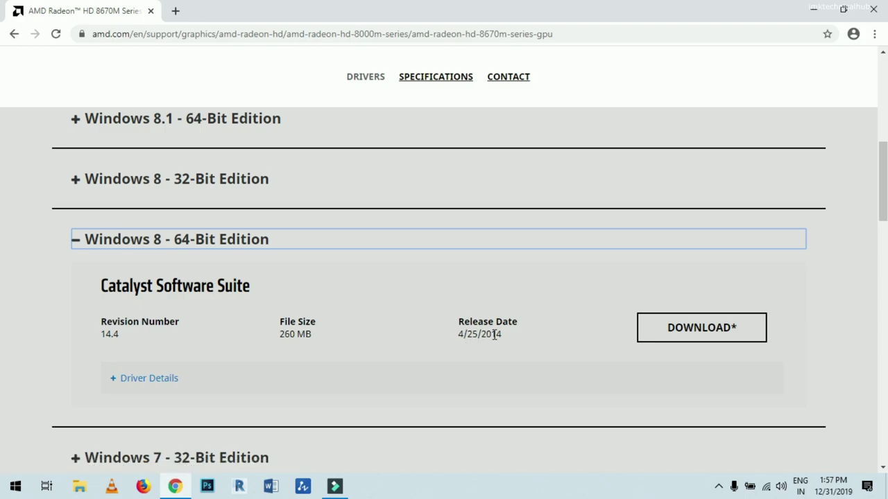
- Revisit the Windows 10 - 64-Bit Edition entry in the driver list, leaving it collapsed
scroll(481, 330, up, 8)
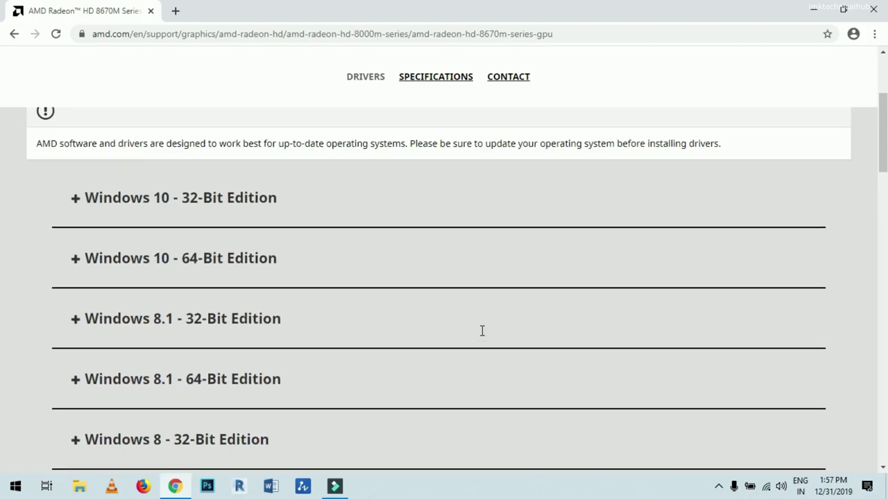
scroll(262, 357, down, 2)
click(242, 258)
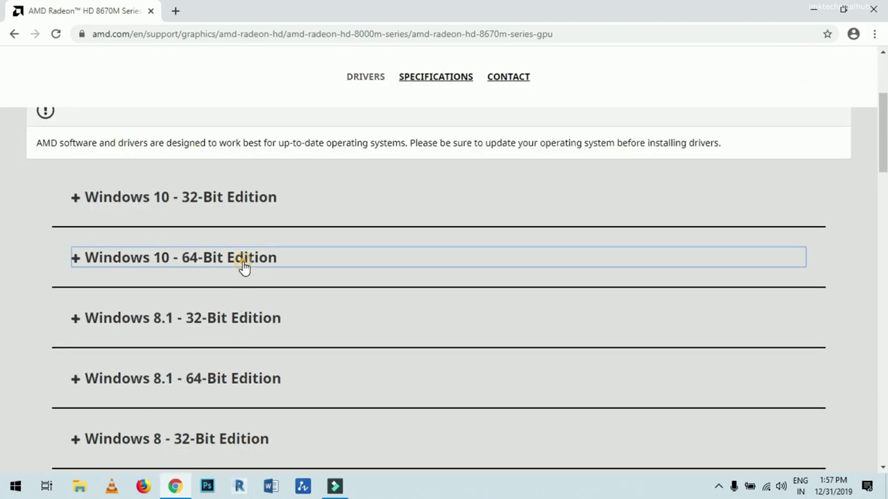
click(81, 259)
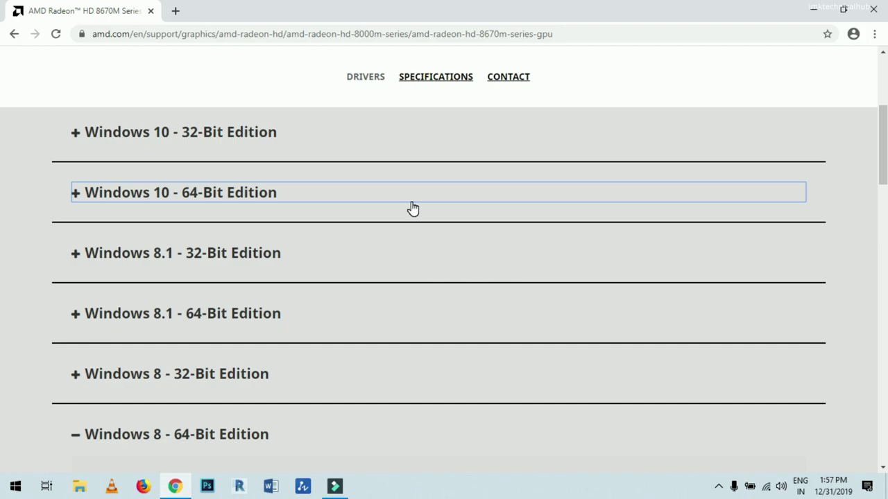
scroll(368, 201, down, 1)
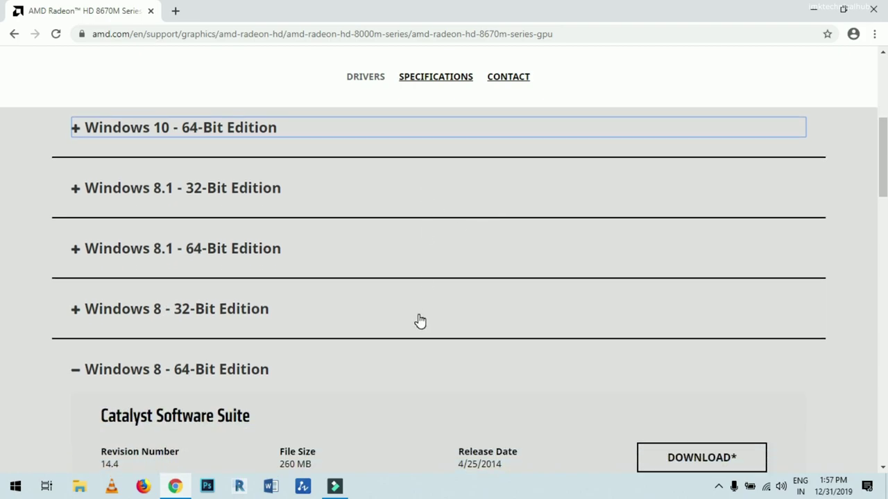
scroll(333, 355, down, 1)
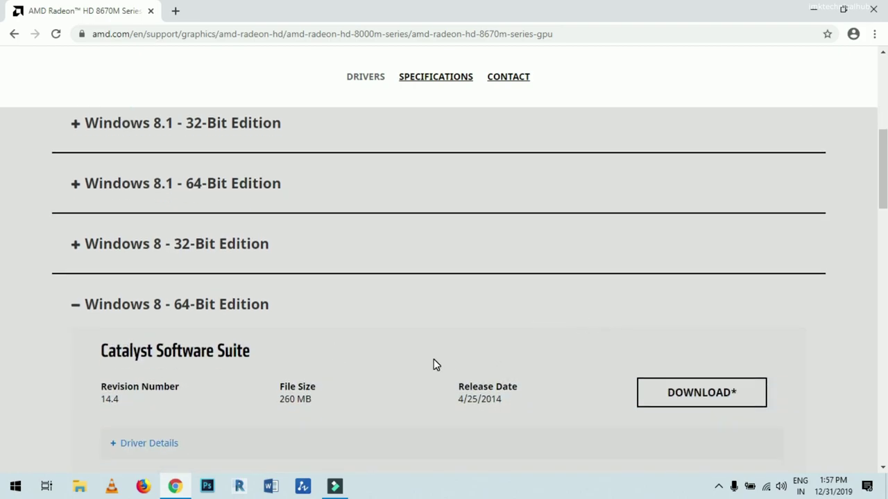
- Minimize the browser, inspect the desktop context menu for graphics entries, and return to the AMD driver page in Chrome
click(813, 9)
right_click(565, 201)
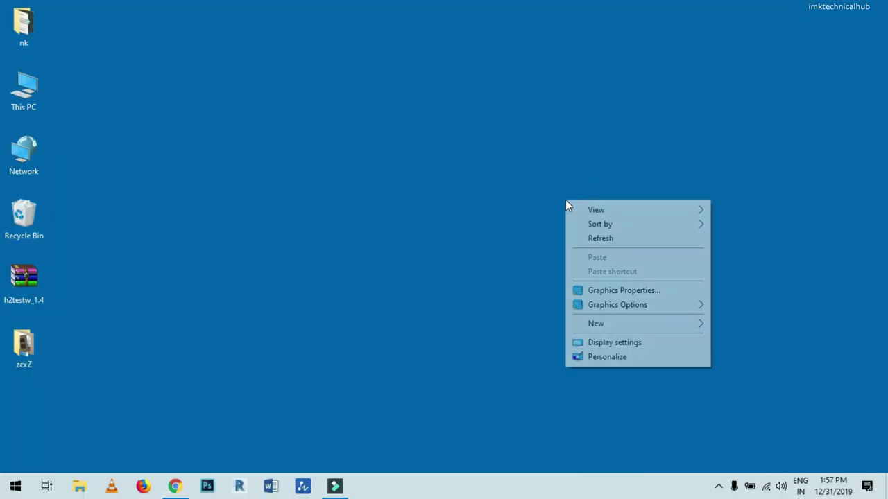
click(393, 266)
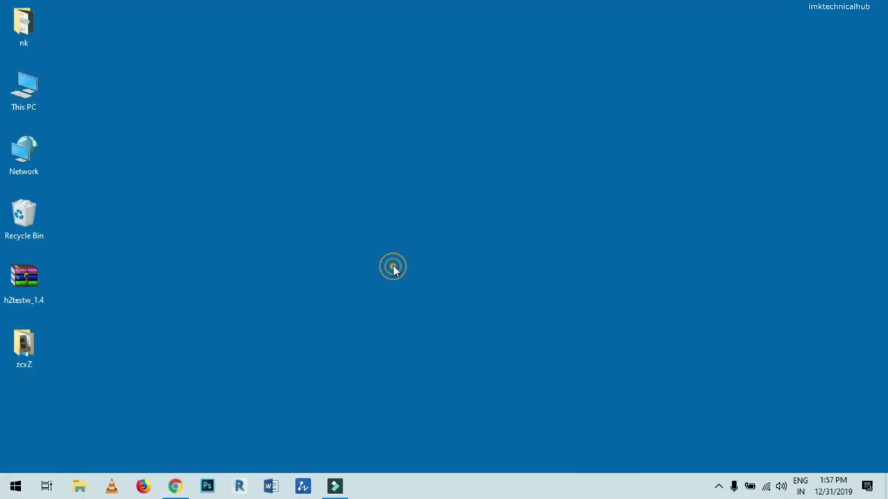
click(176, 487)
- Expand Windows 8.1 - 64-Bit Edition to review its Radeon Software downloads, and collapse the section again
scroll(565, 258, up, 1)
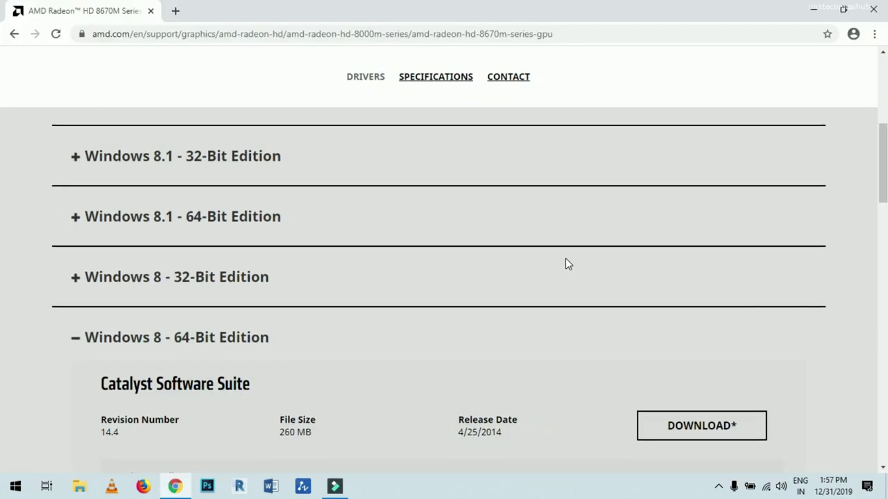
scroll(566, 258, down, 1)
scroll(272, 326, up, 4)
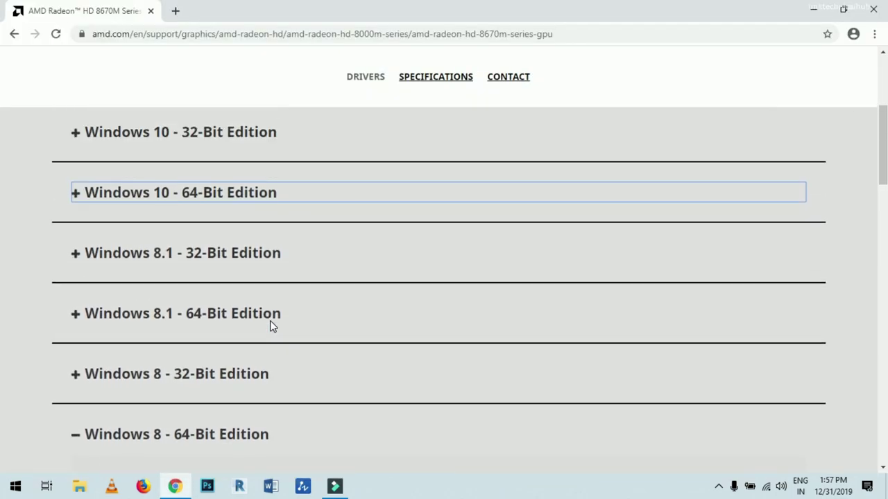
scroll(428, 283, down, 2)
scroll(293, 269, down, 1)
click(185, 260)
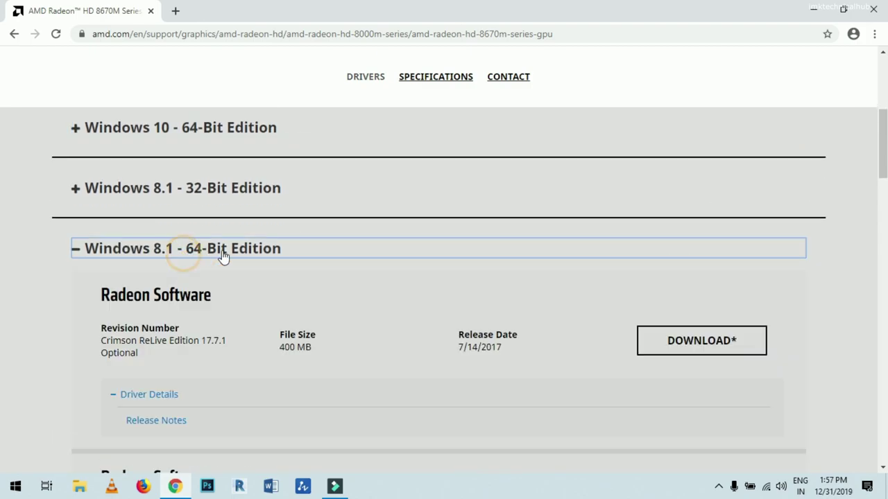
scroll(450, 315, up, 2)
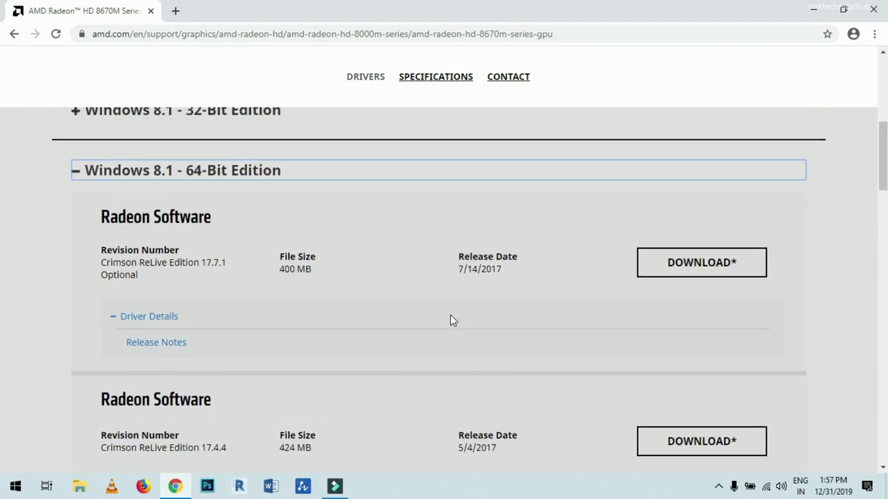
click(102, 254)
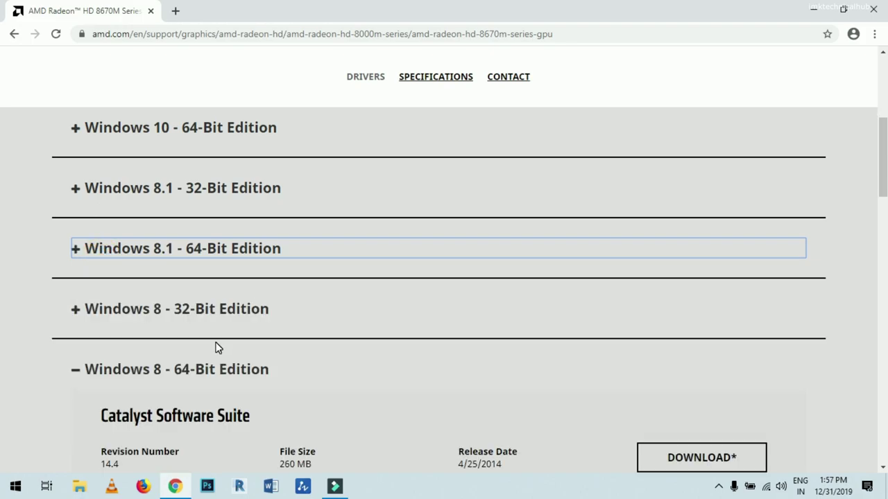
- Download Catalyst Software Suite 14.4 for Windows 8 - 64-Bit Edition and dismiss the AMD newsletter sign-up form
scroll(438, 274, down, 1)
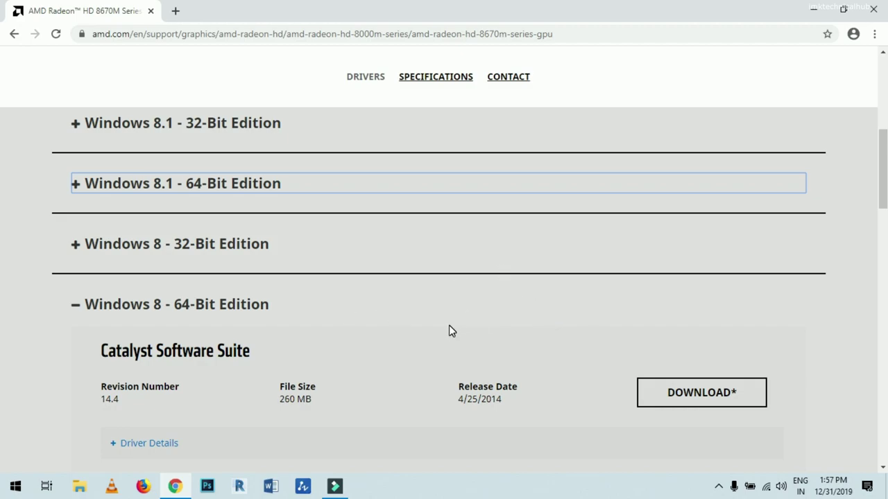
scroll(552, 226, down, 2)
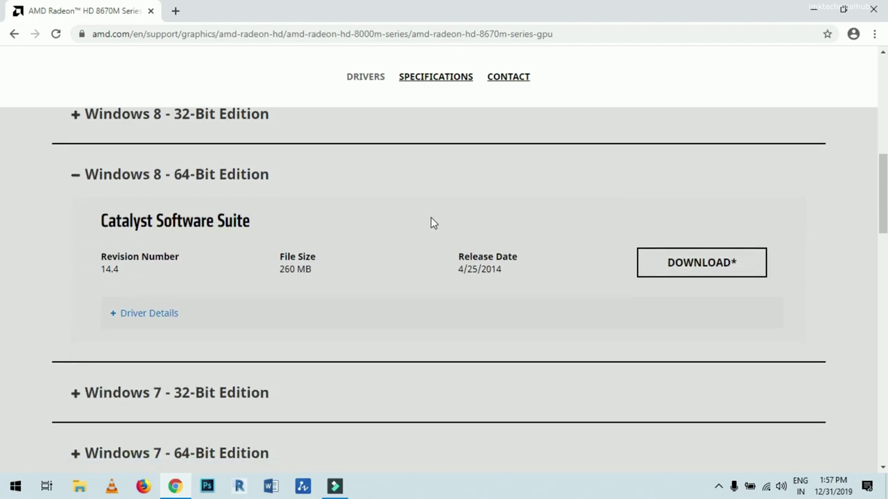
scroll(515, 221, up, 1)
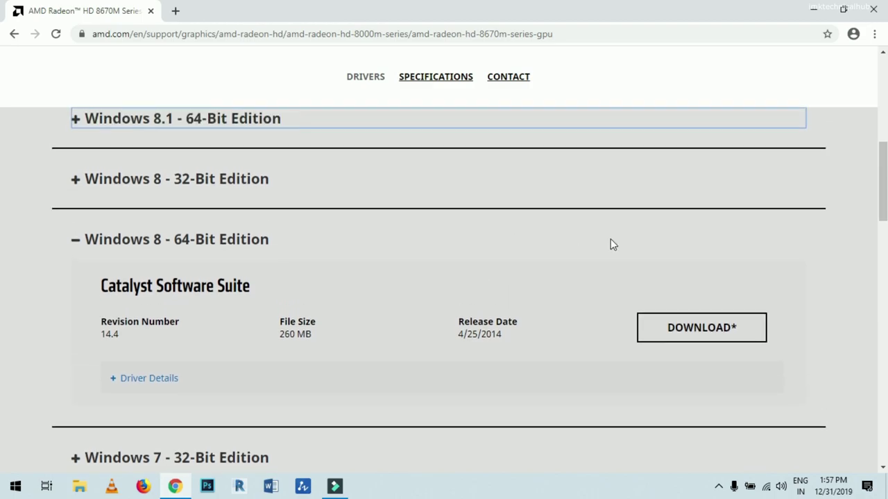
click(731, 339)
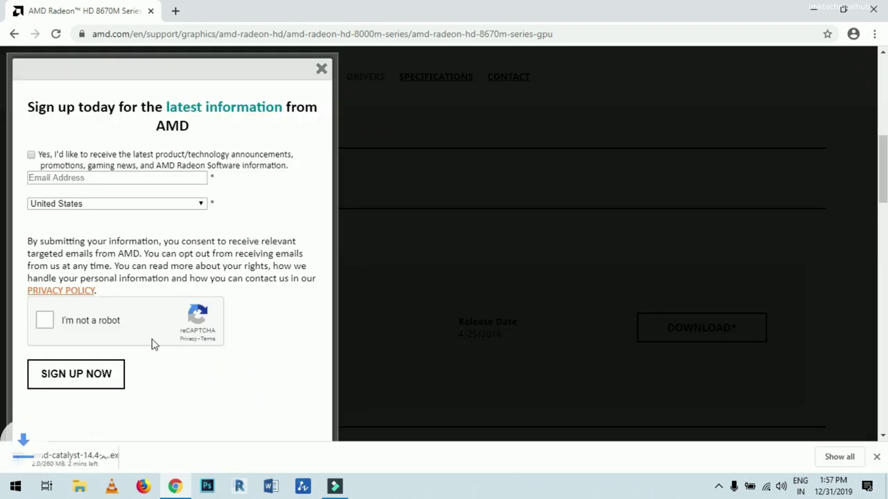
click(321, 68)
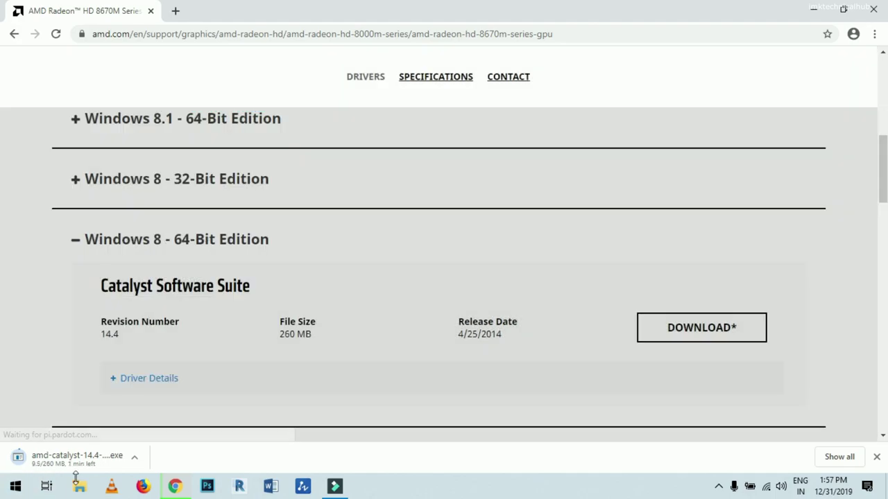
- Check Windows 10 - 64-Bit Edition in the driver list again while the Catalyst package downloads, keeping the section collapsed
scroll(504, 353, up, 5)
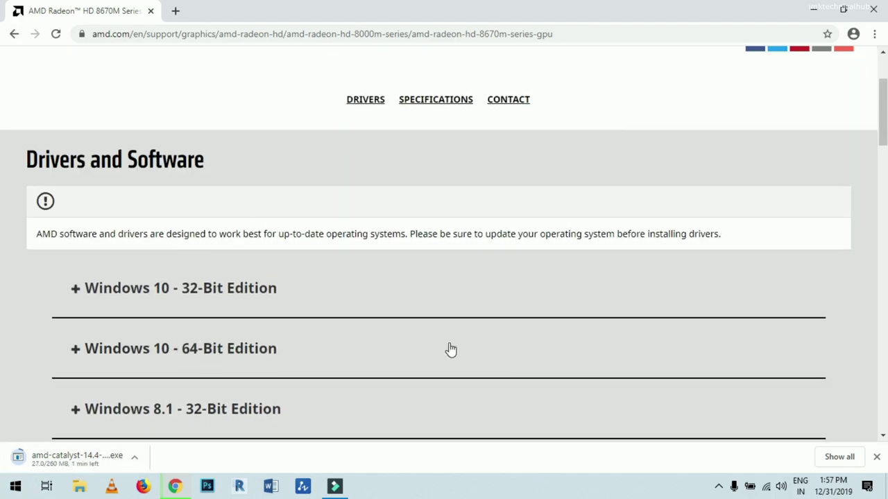
scroll(239, 261, down, 1)
click(239, 261)
click(229, 258)
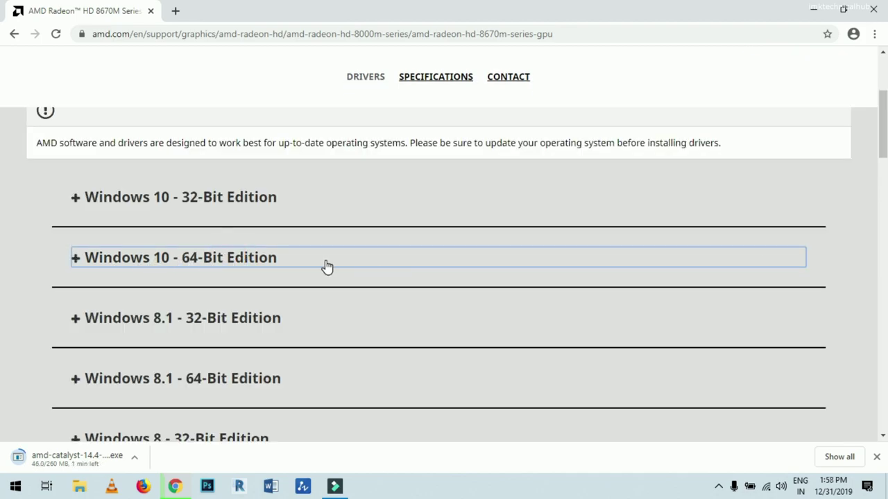
click(246, 263)
click(265, 262)
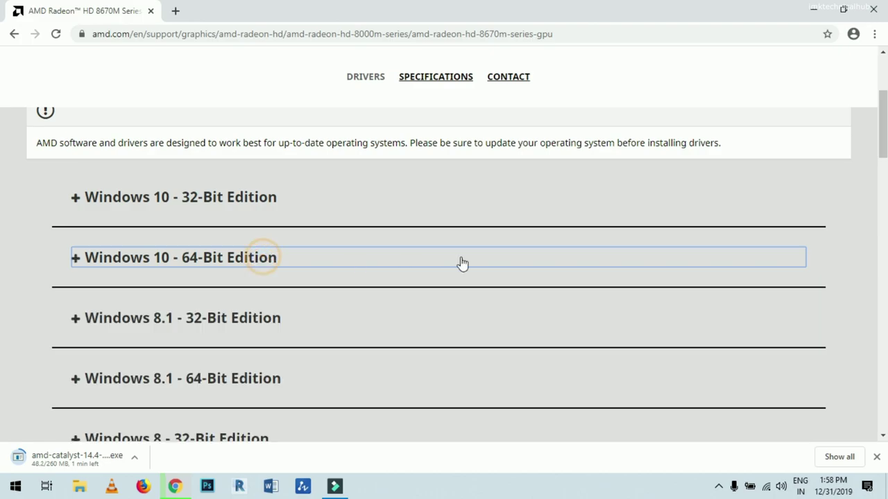
scroll(475, 260, down, 1)
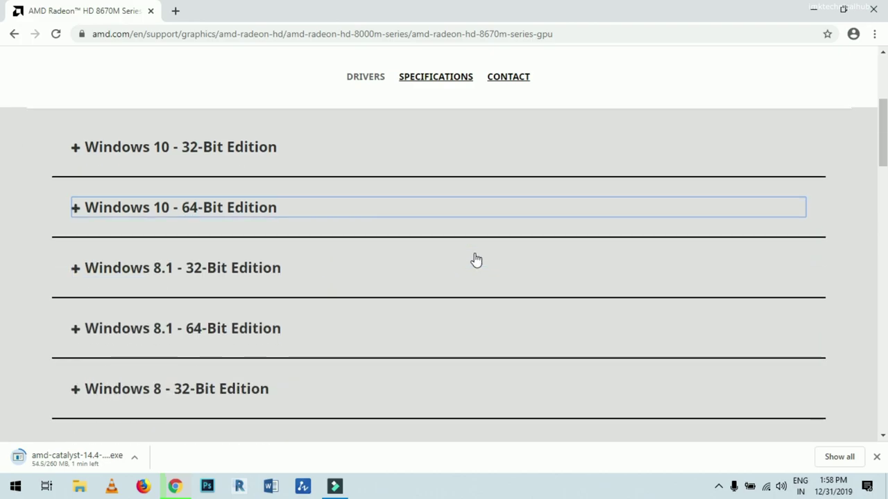
click(857, 179)
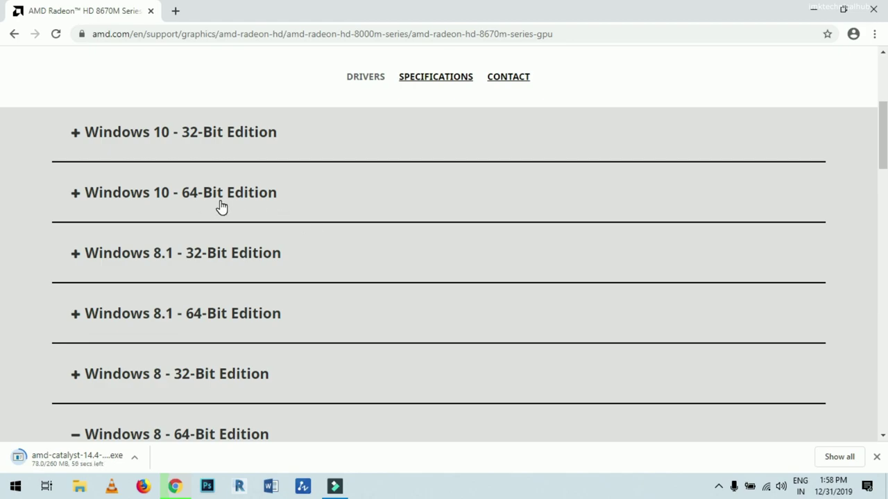
- Collapse the Windows 8 - 64-Bit Edition section in the driver list
scroll(470, 290, down, 1)
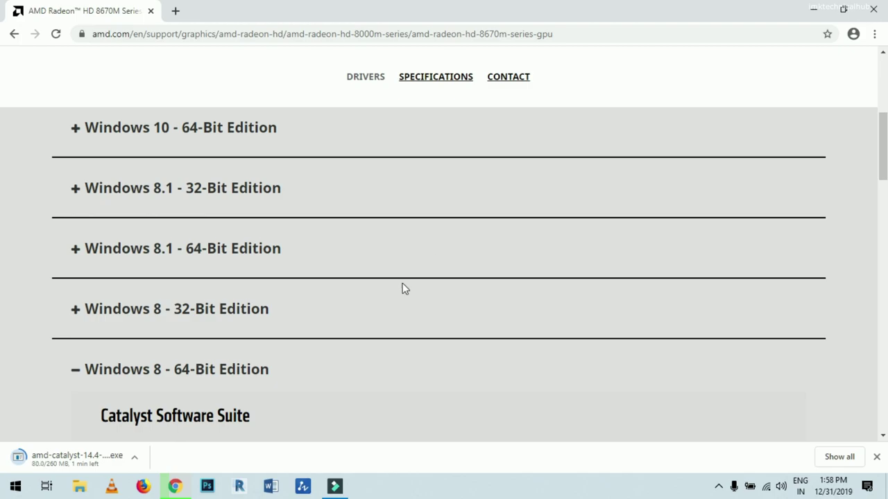
scroll(402, 283, down, 1)
click(75, 307)
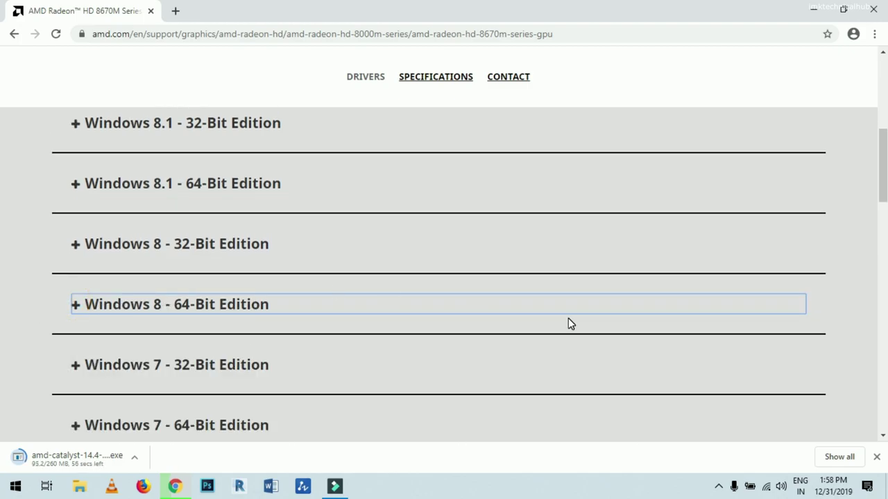
scroll(562, 324, down, 1)
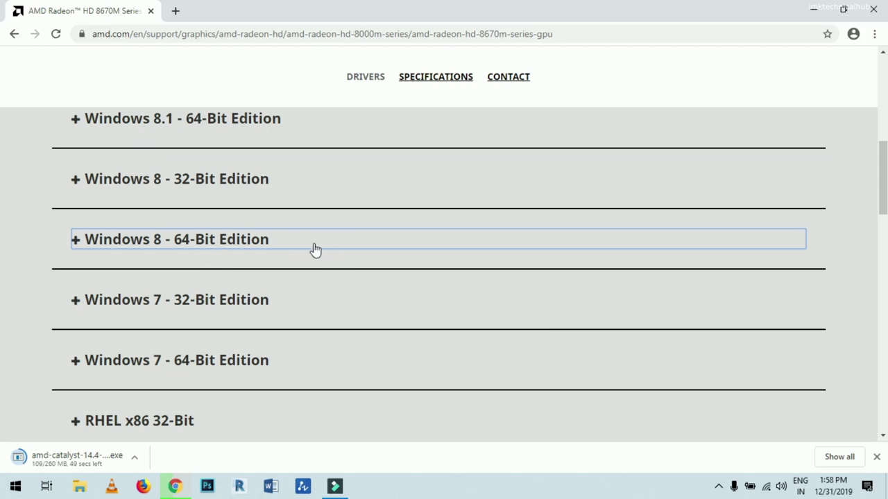
- Switch to the desktop to check its context menu once more, and restore the Chrome window with the driver list
click(814, 9)
right_click(638, 131)
mouse_move(693, 142)
click(353, 189)
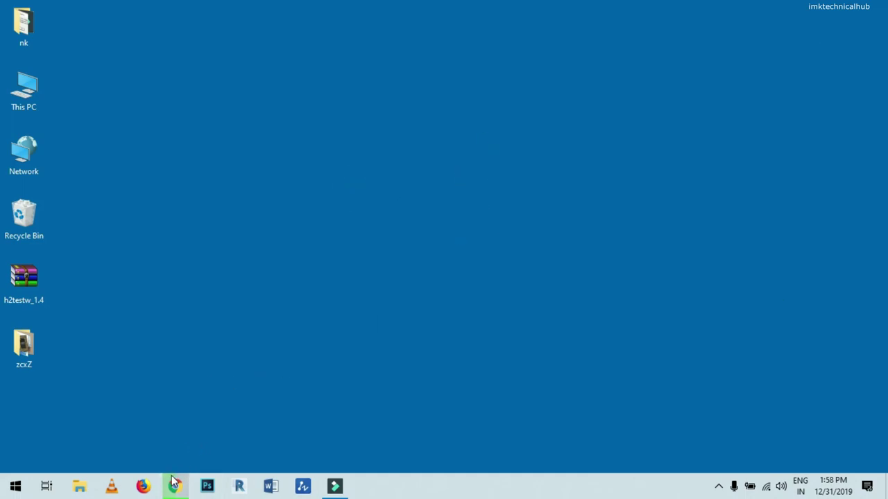
mouse_move(175, 484)
click(179, 443)
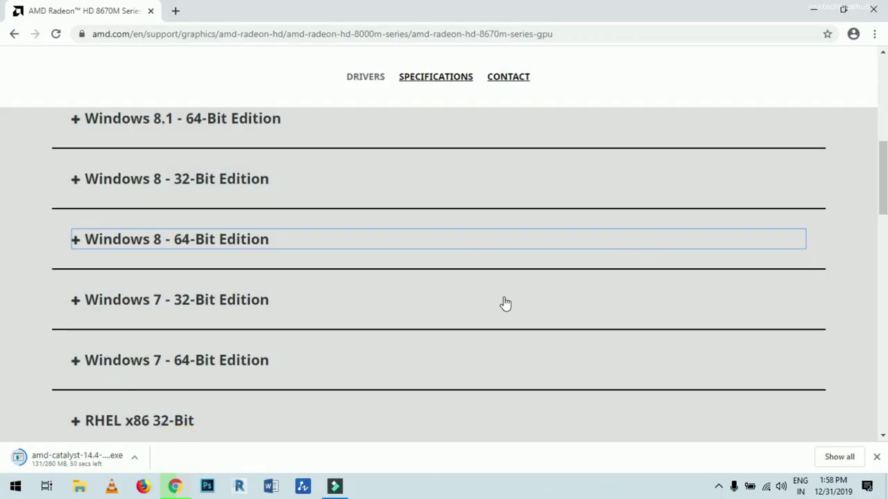
scroll(527, 316, down, 1)
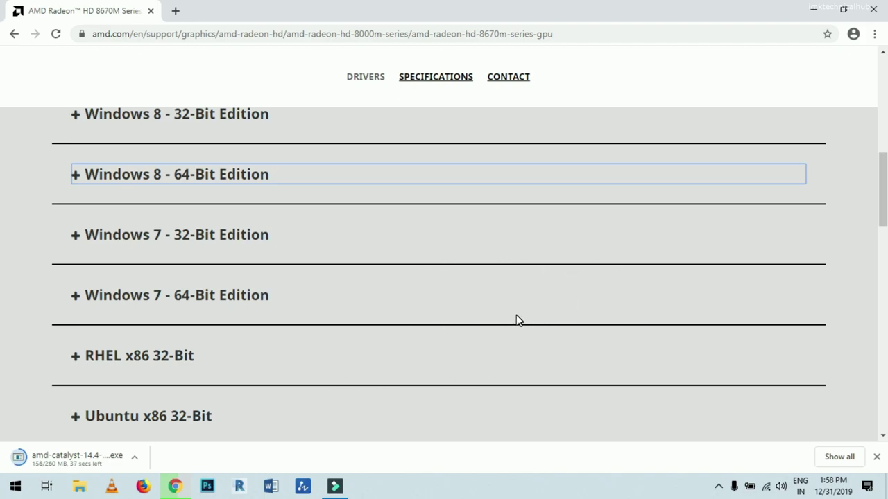
scroll(618, 331, up, 7)
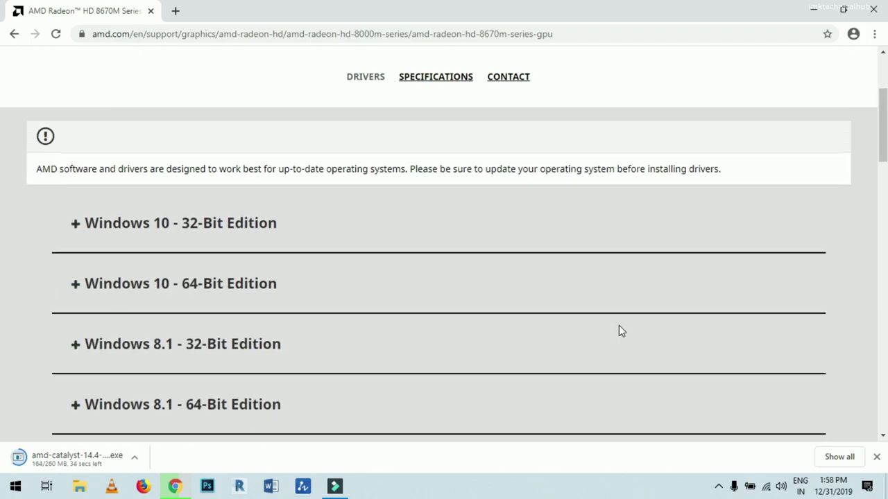
scroll(618, 330, down, 3)
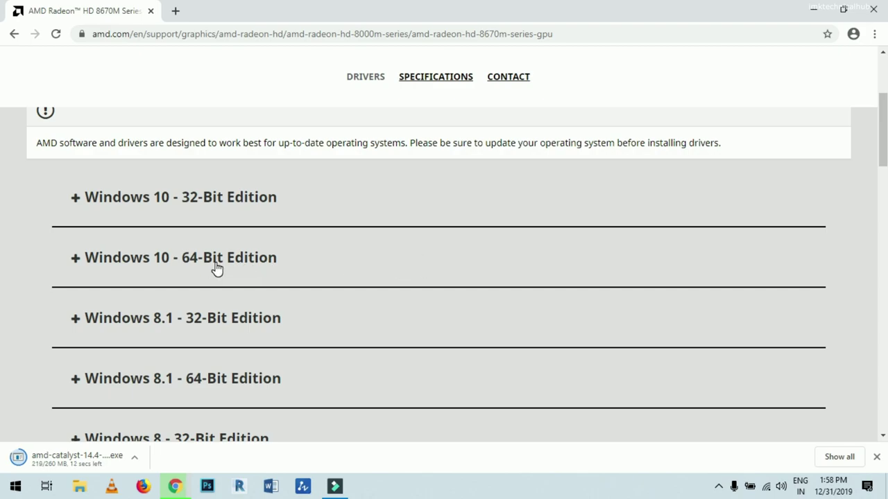
scroll(342, 267, down, 4)
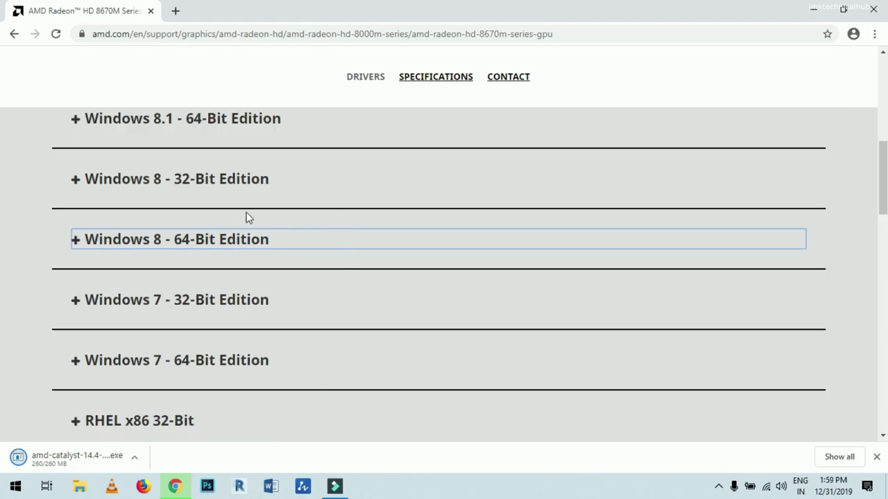
scroll(328, 320, up, 5)
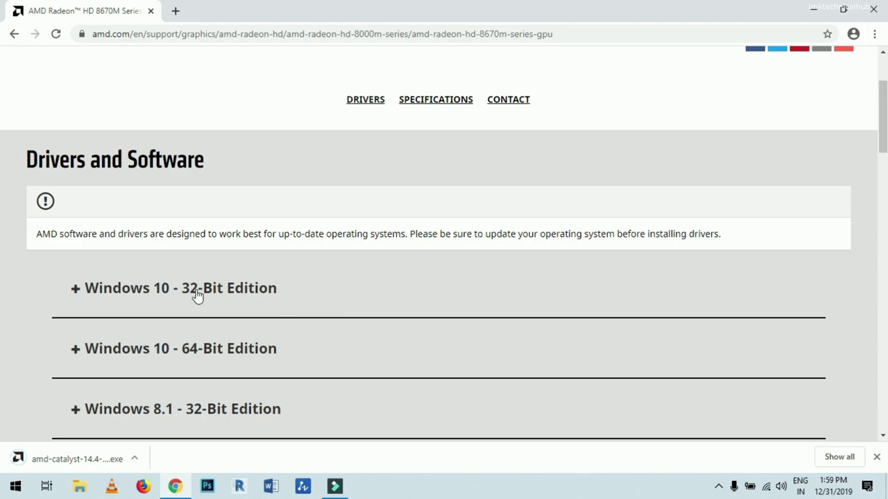
scroll(361, 293, down, 2)
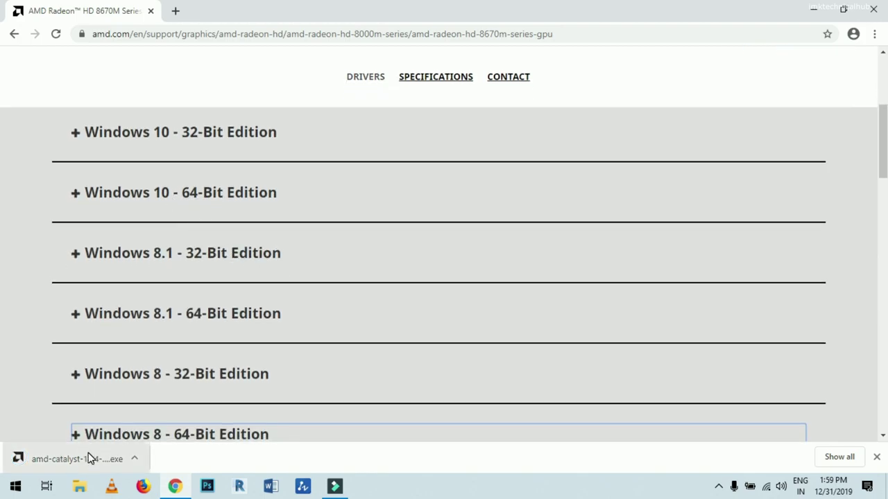
- Go back from the HD 8670M driver page to AMD's support page with the product selection list
scroll(425, 301, up, 4)
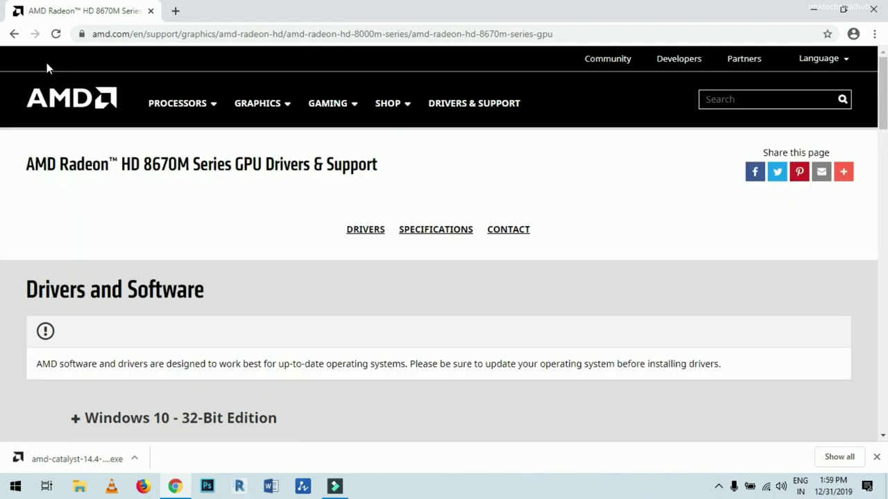
click(14, 33)
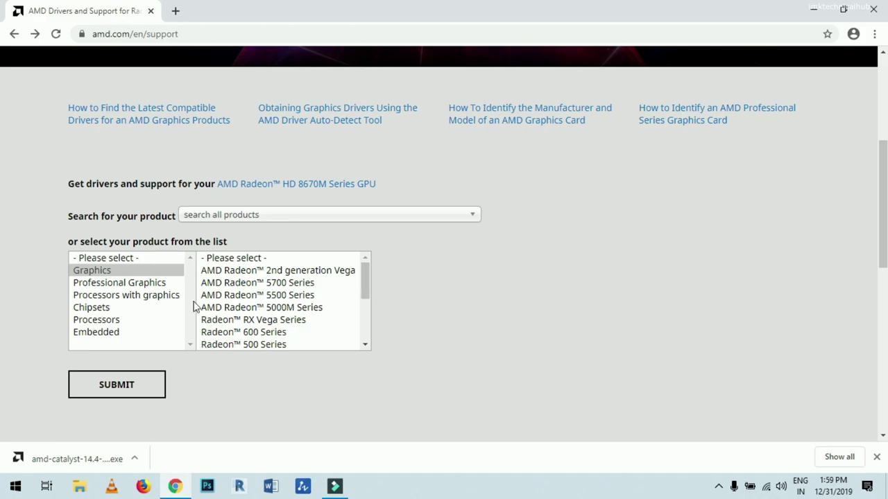
- Browse the Graphics and Professional Graphics families in the product list, including AMD Radeon 5500 Series, 5000M Series and Mobile Platforms
click(232, 271)
click(225, 296)
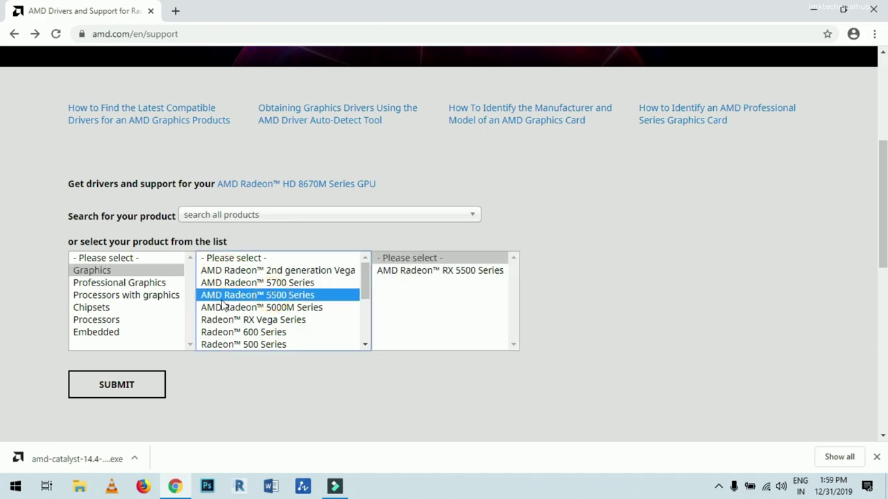
click(275, 307)
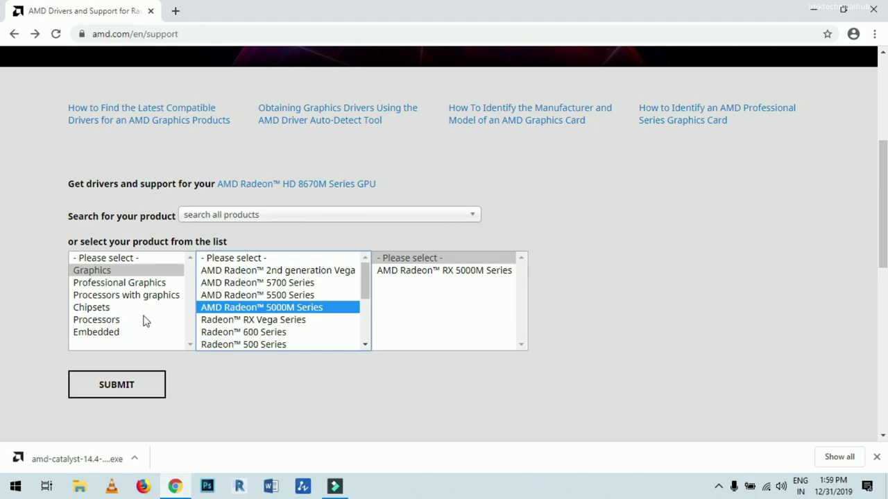
click(126, 283)
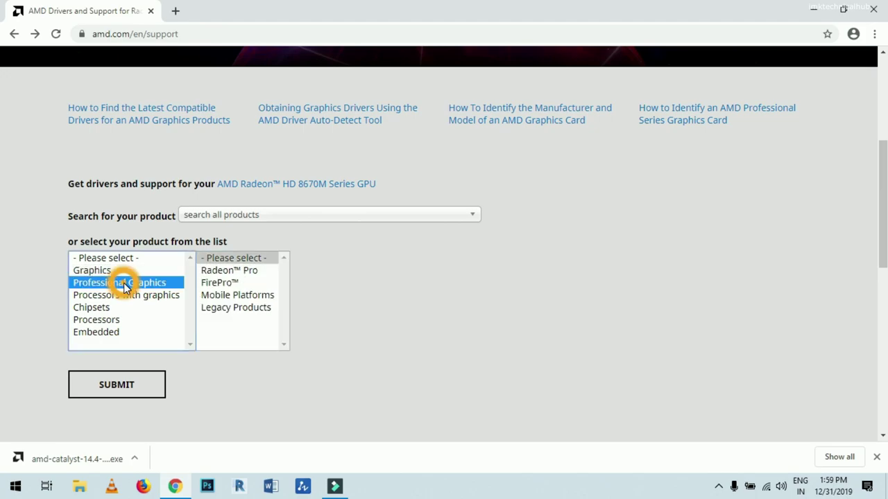
click(243, 274)
click(235, 297)
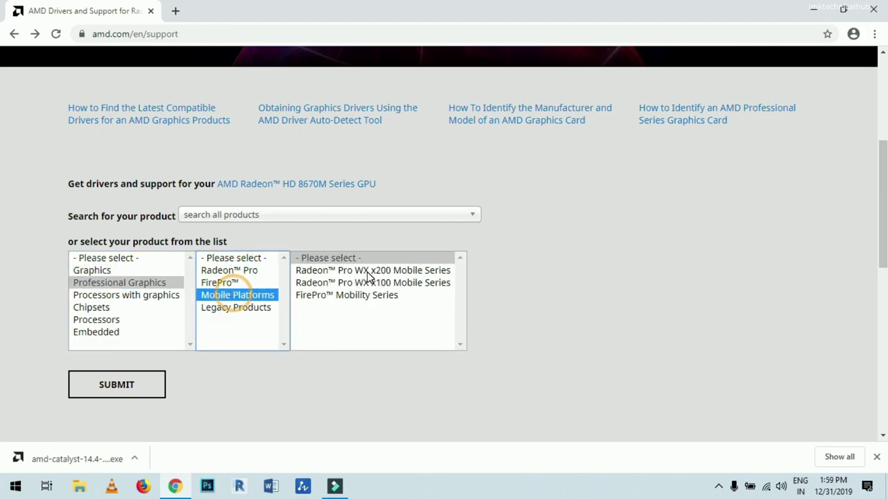
- Browse the Processors with graphics families, including Ryzen 7 Mobile with Radeon RX Vega Graphics and FX-Series, and list the Processors category
click(127, 297)
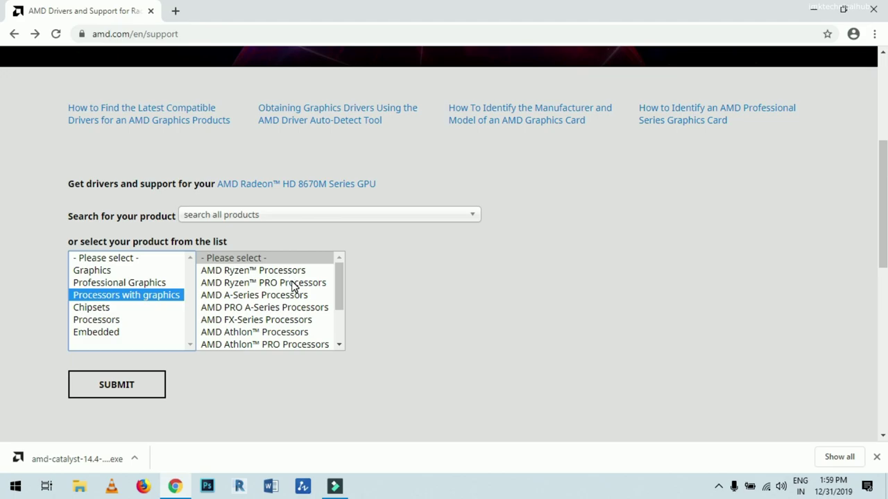
click(244, 272)
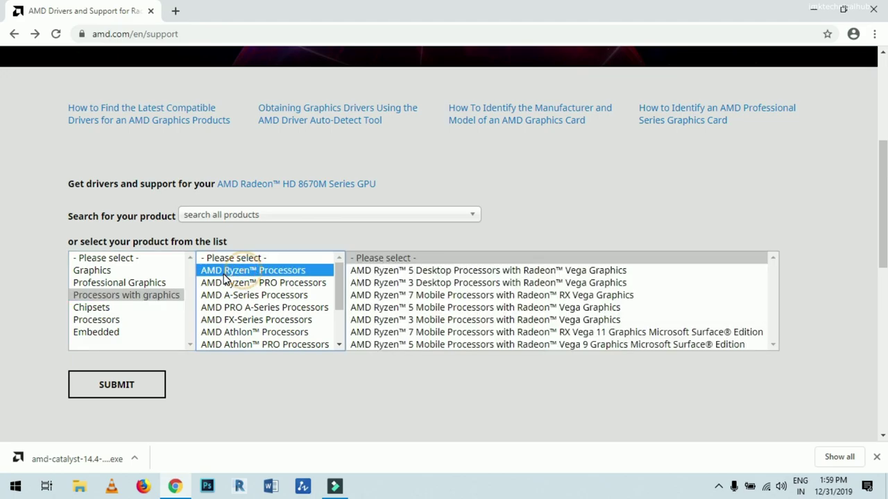
click(452, 296)
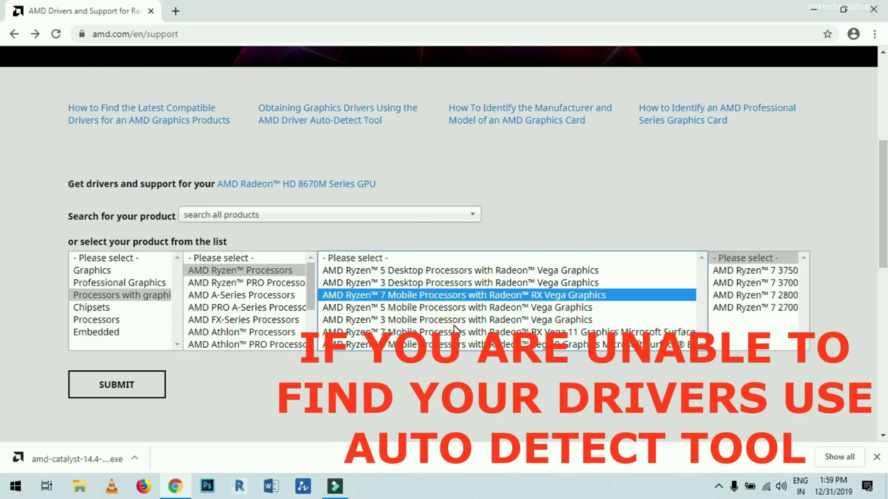
click(242, 307)
click(242, 283)
click(253, 320)
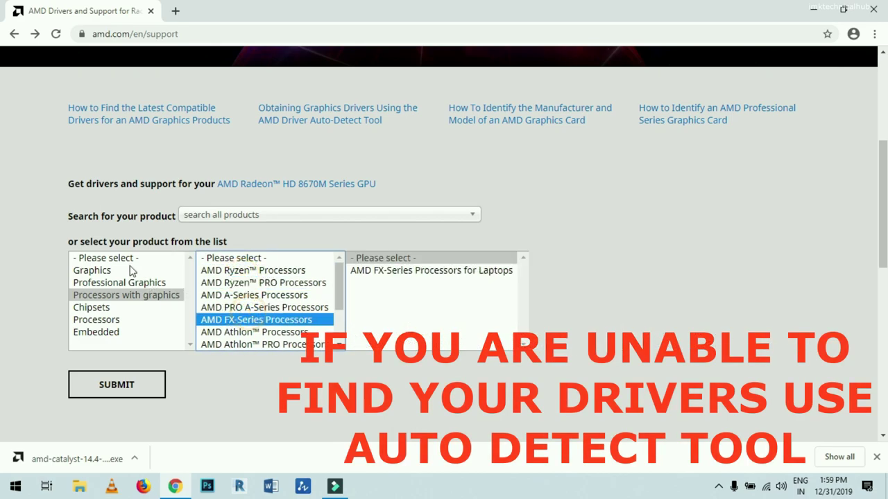
click(101, 319)
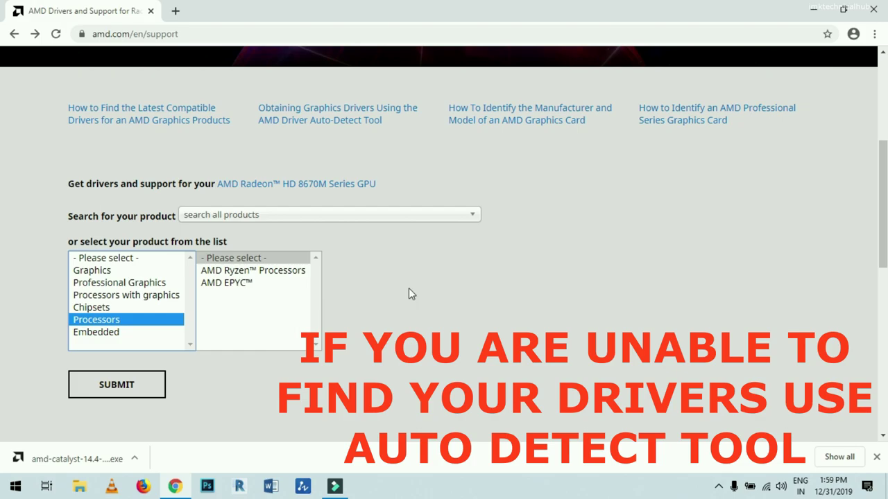
- Download the Auto-Detect and Install Radeon Graphics Drivers for Windows tool from the support page
scroll(579, 292, down, 5)
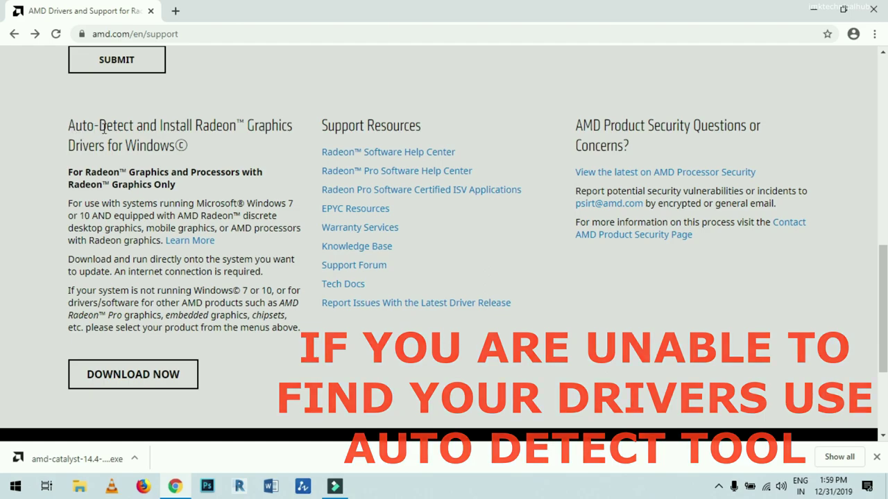
click(123, 380)
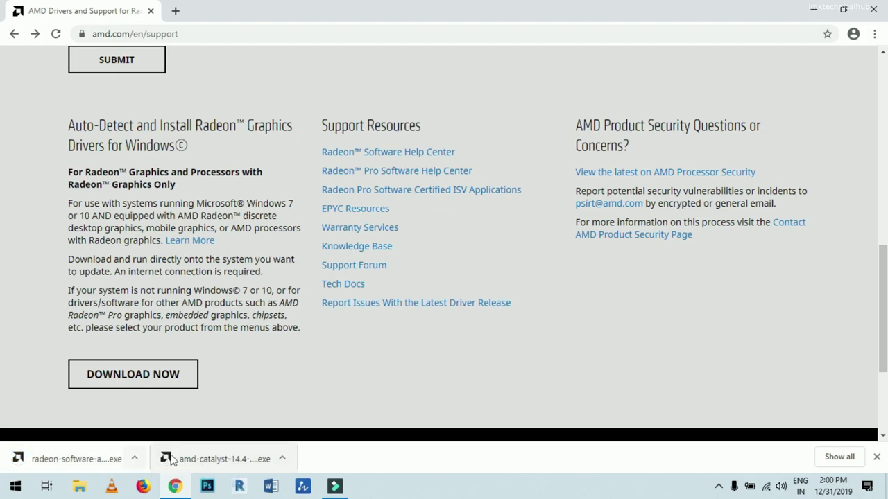
- Open the downloaded amd-catalyst-14.4 installer and minimize the browser window
right_click(222, 450)
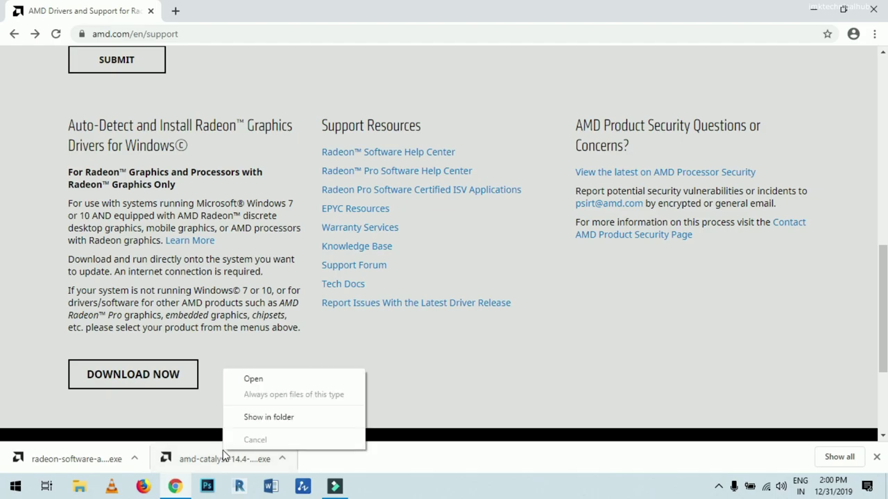
click(284, 383)
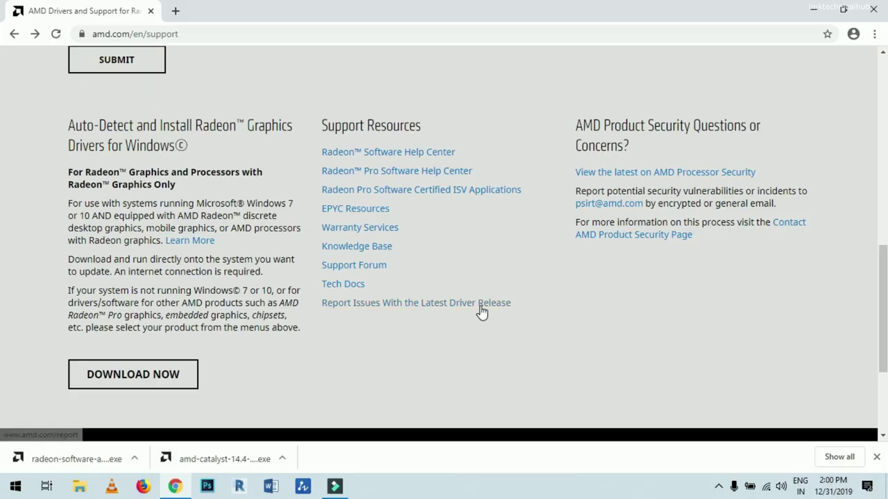
click(814, 9)
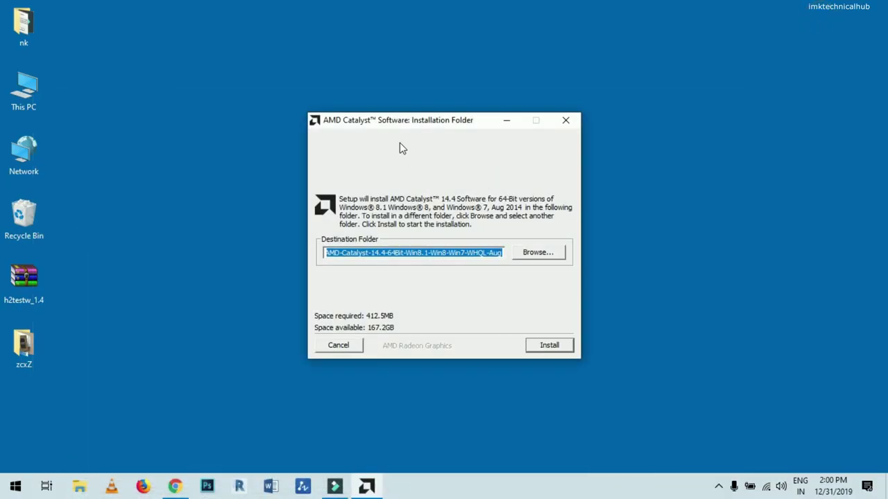
- Start extracting the AMD Catalyst 14.4 software to the default destination folder and show the extraction details
drag(419, 122, 443, 105)
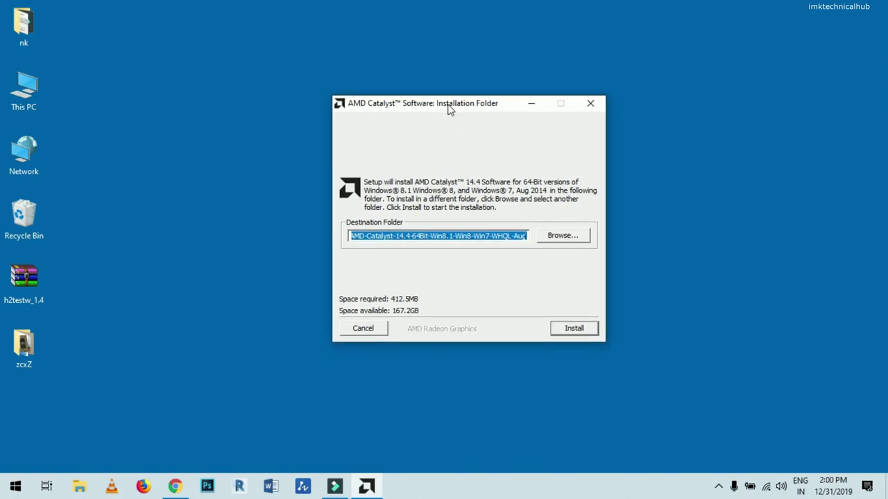
drag(451, 111, 438, 107)
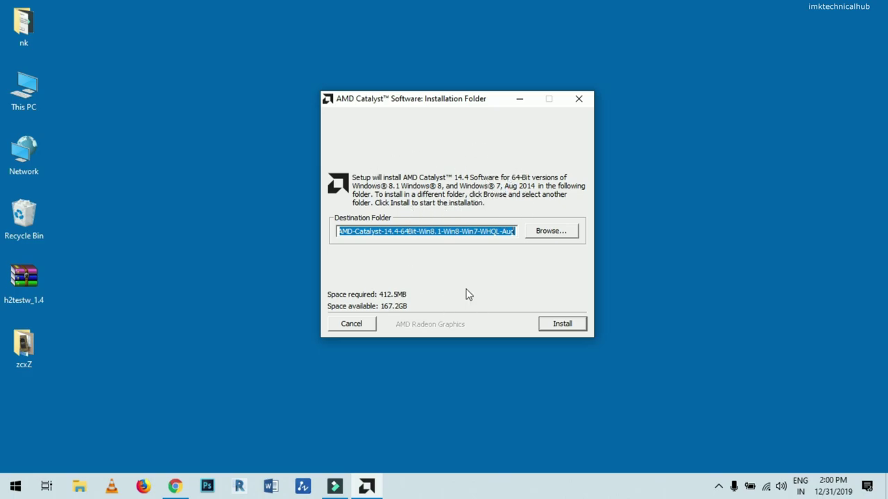
click(568, 330)
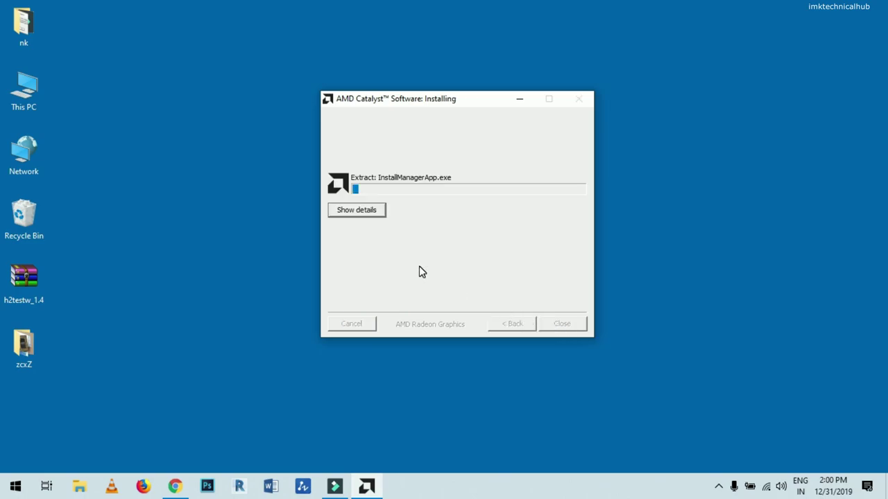
click(365, 213)
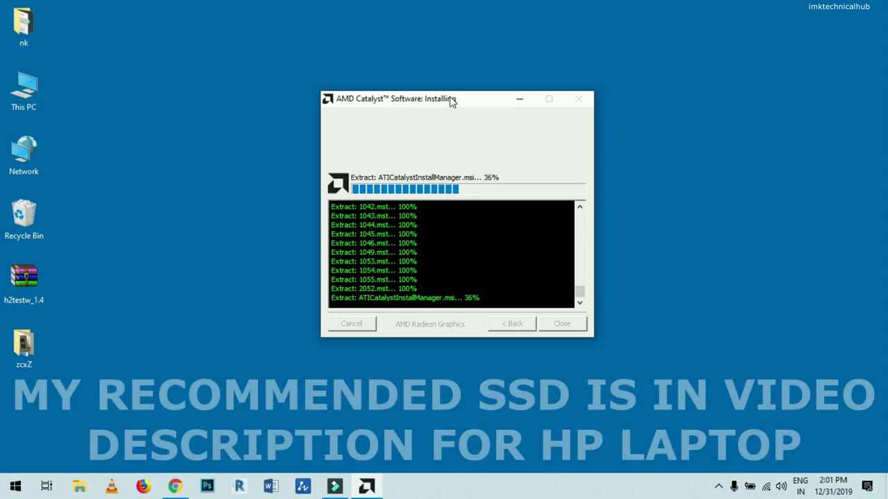
drag(451, 102, 426, 91)
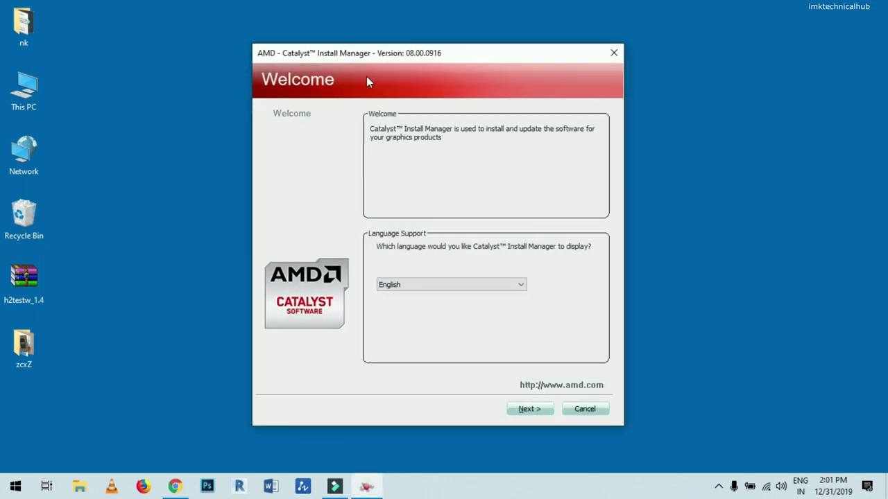
- Move the Catalyst Install Manager window aside and check the desktop context menu for an AMD entry
drag(409, 54, 369, 32)
drag(308, 33, 323, 22)
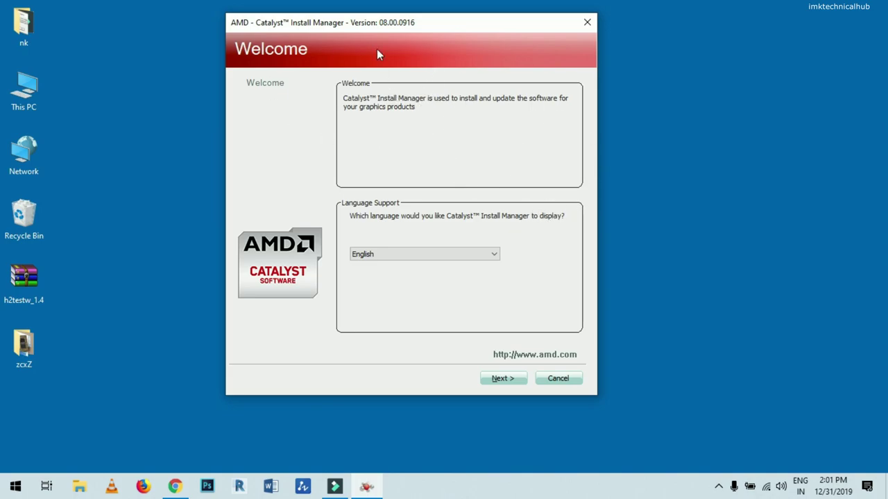
drag(420, 25, 414, 24)
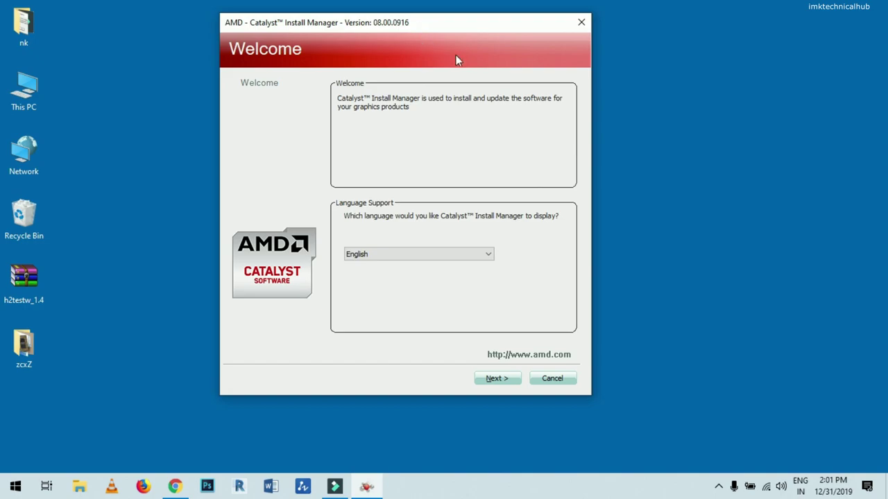
right_click(667, 141)
mouse_move(739, 151)
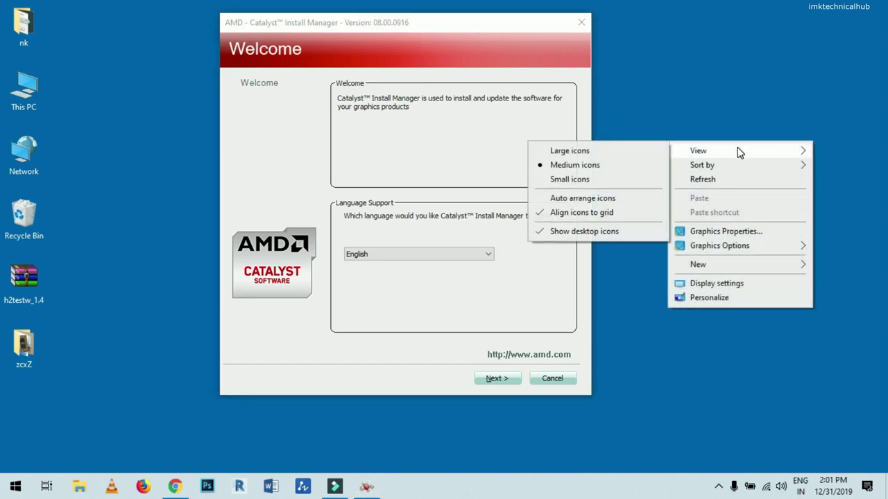
click(701, 118)
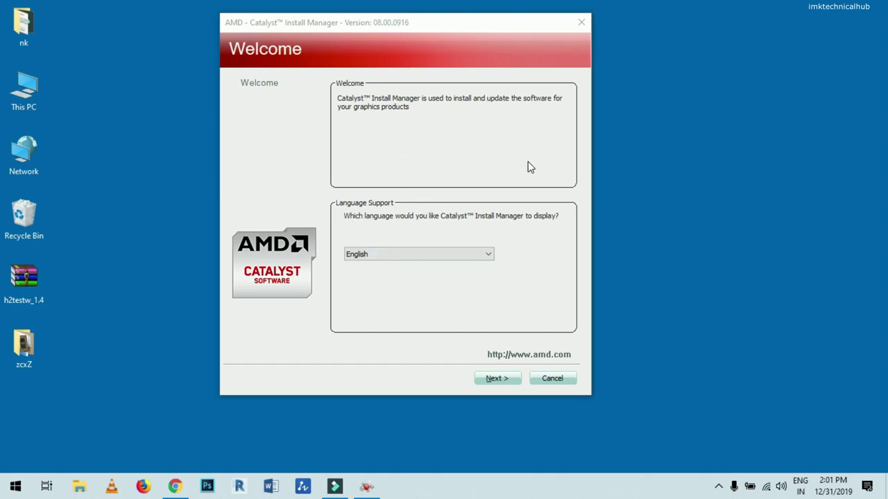
- Continue the Catalyst Install Manager in English and choose the Install operation
click(501, 382)
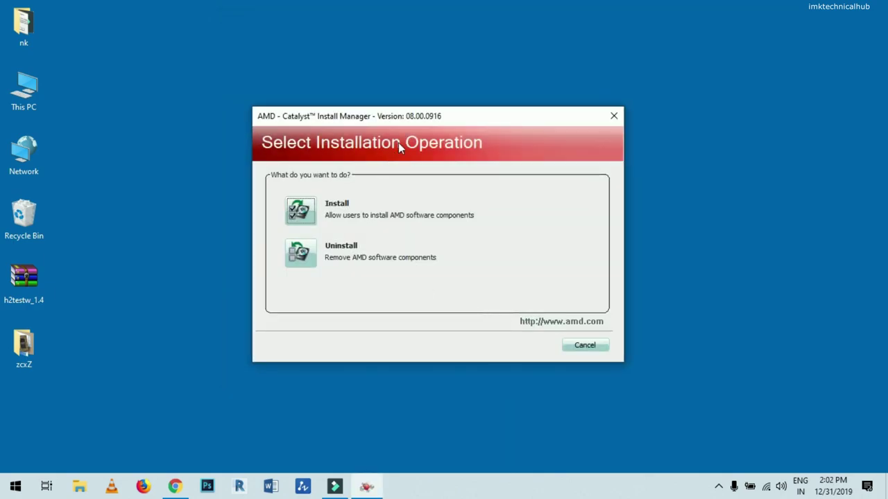
drag(411, 117, 412, 89)
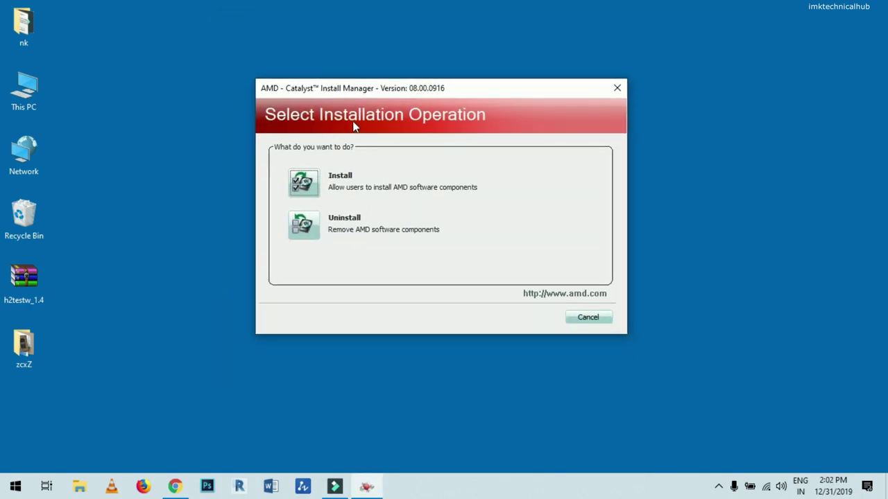
click(300, 186)
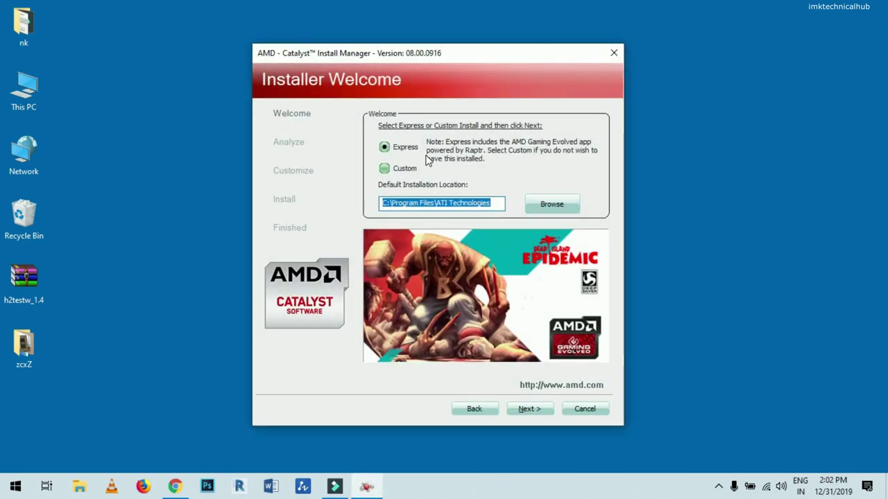
- Choose the Custom install and agree to create the C:\Program Files\ATI Technologies folder
click(385, 170)
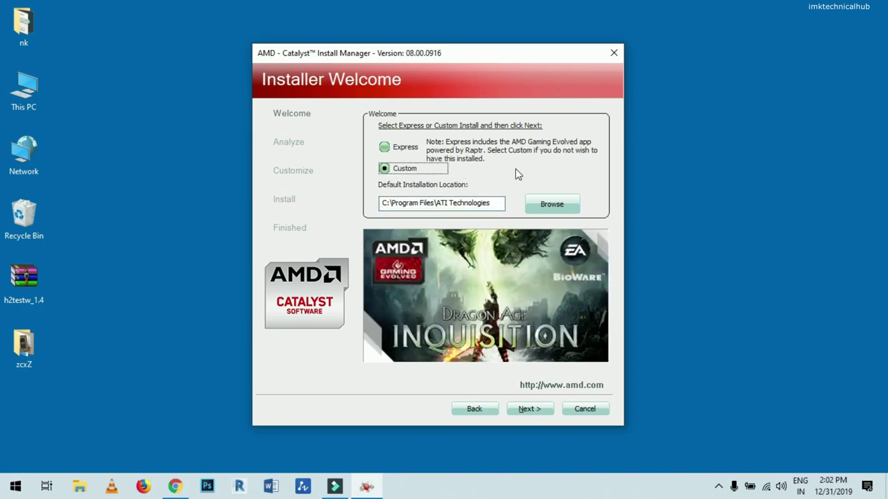
click(529, 411)
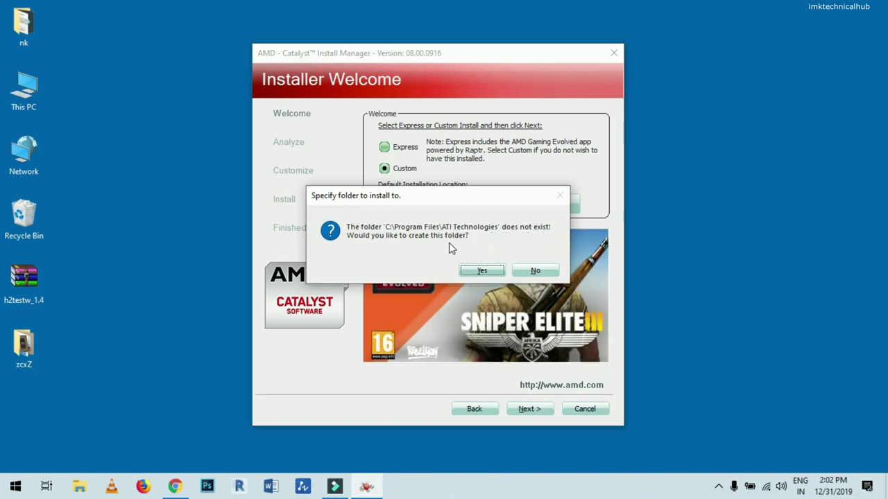
click(481, 271)
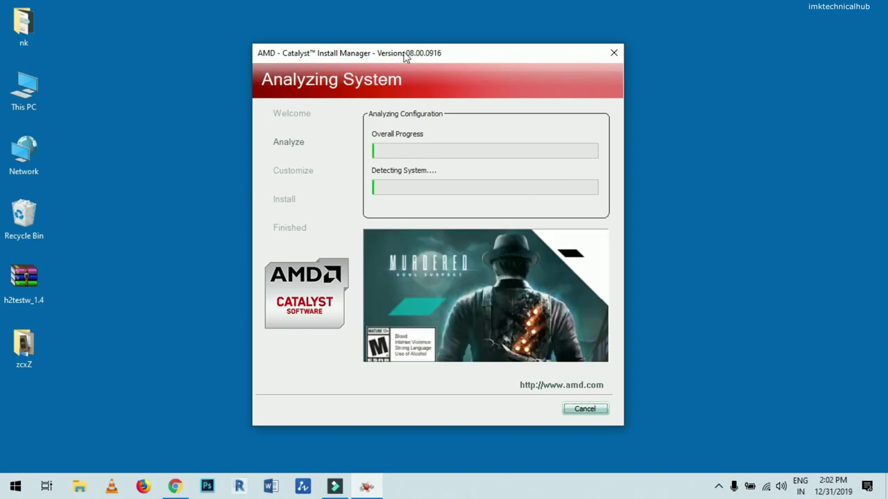
- Continue with all AMD Catalyst components selected and accept the End User License Agreement to install them
drag(404, 53, 381, 48)
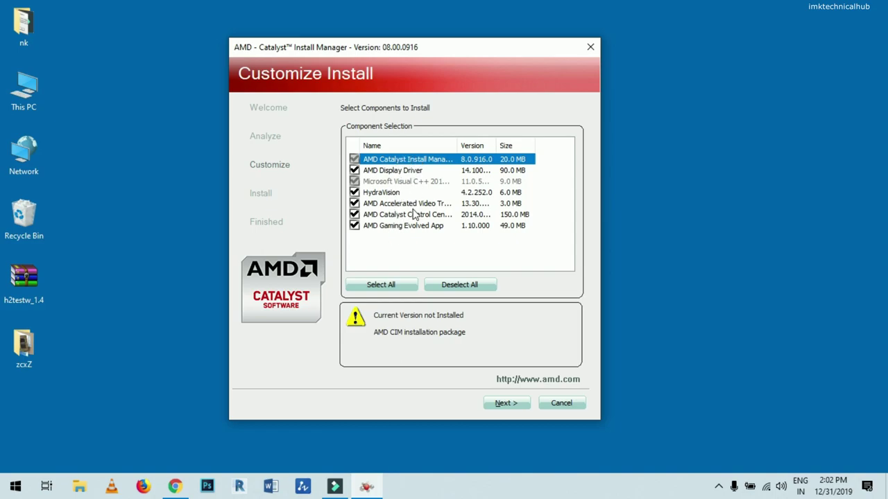
click(504, 402)
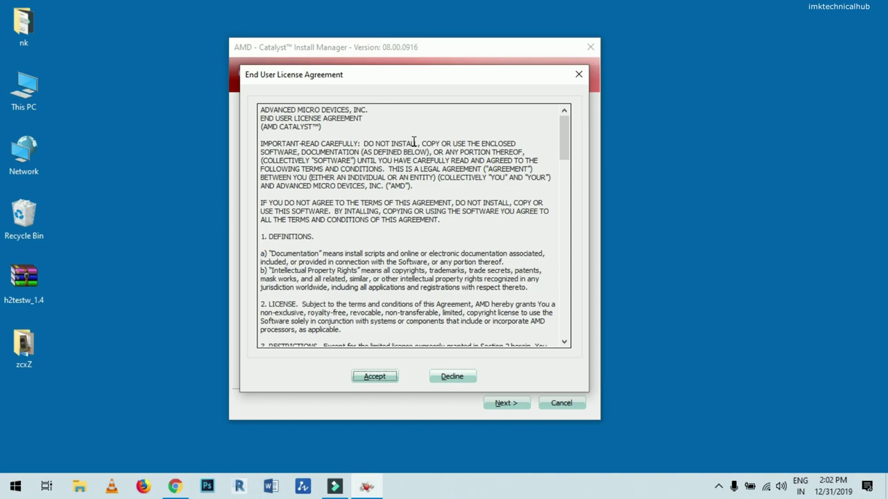
click(376, 378)
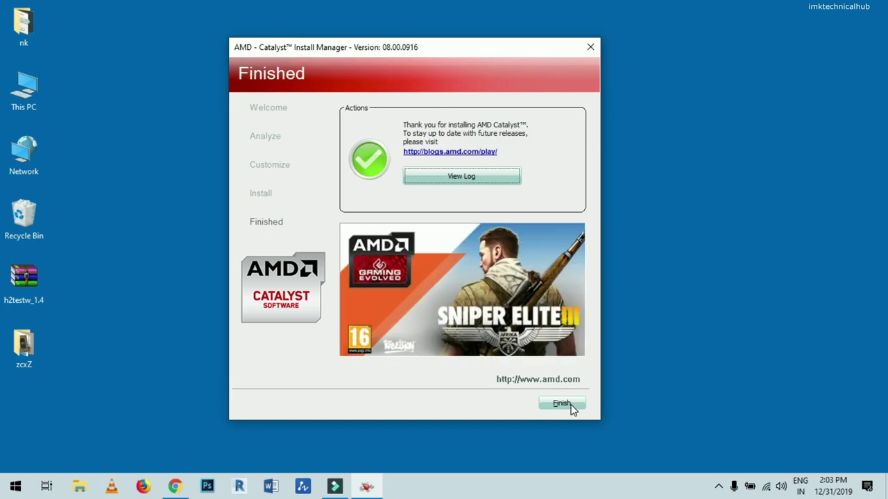
- Open the installation log and examine the hardware information and package statuses in the Catalyst Install Manager report
click(464, 176)
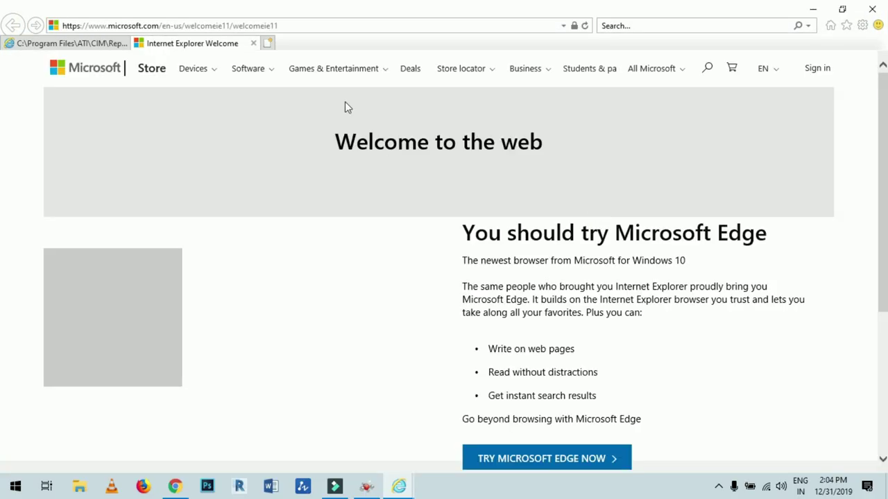
click(59, 44)
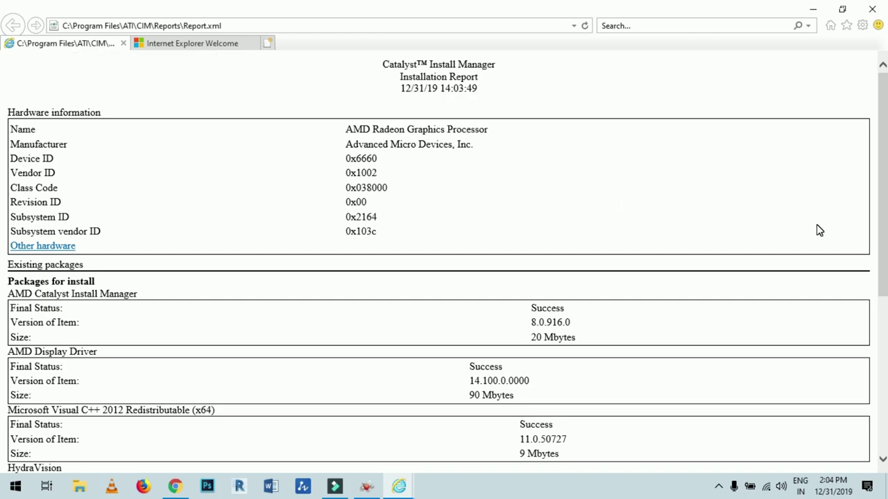
scroll(818, 230, down, 1)
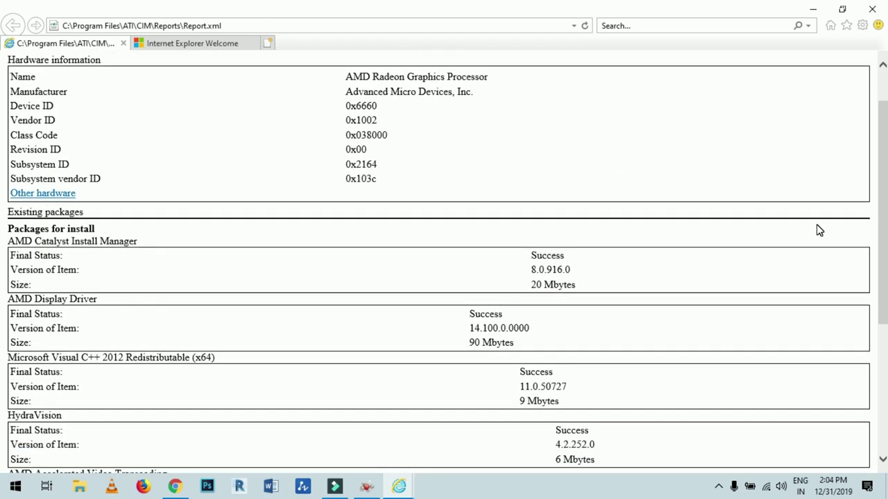
- Review the rest of the installation report, close all its tabs, and finish the Catalyst installation with a system reboot
scroll(818, 230, down, 4)
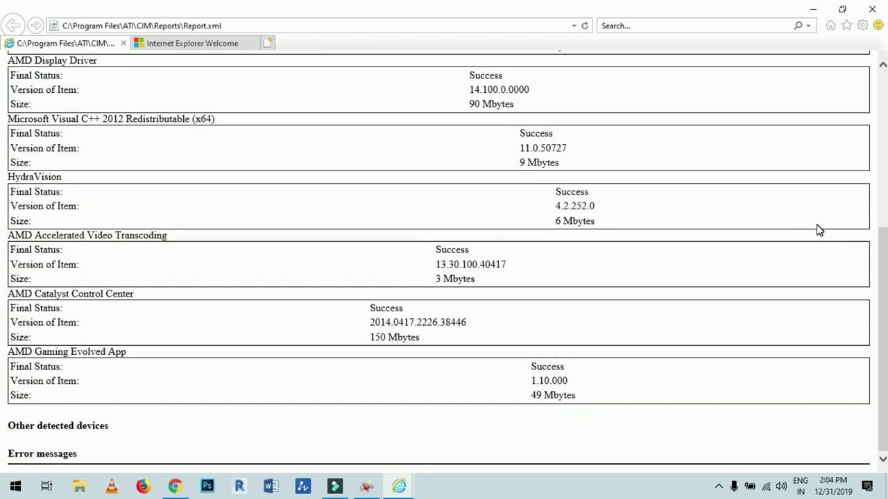
click(871, 8)
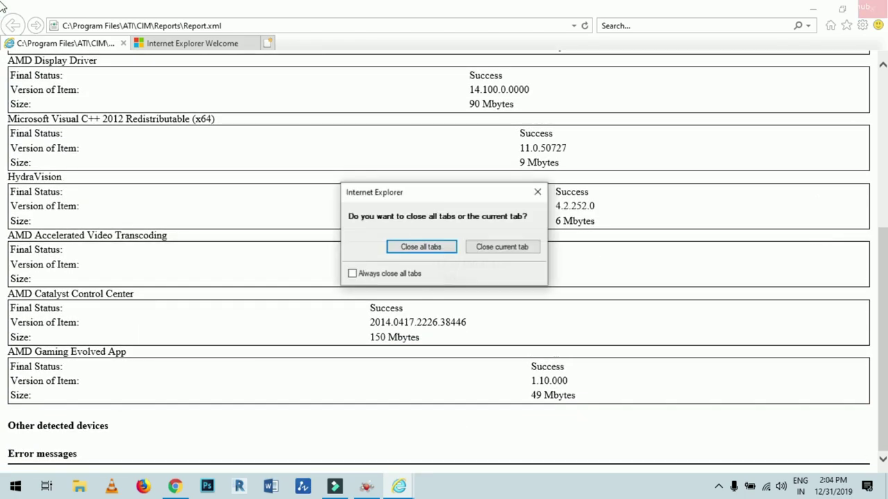
click(417, 249)
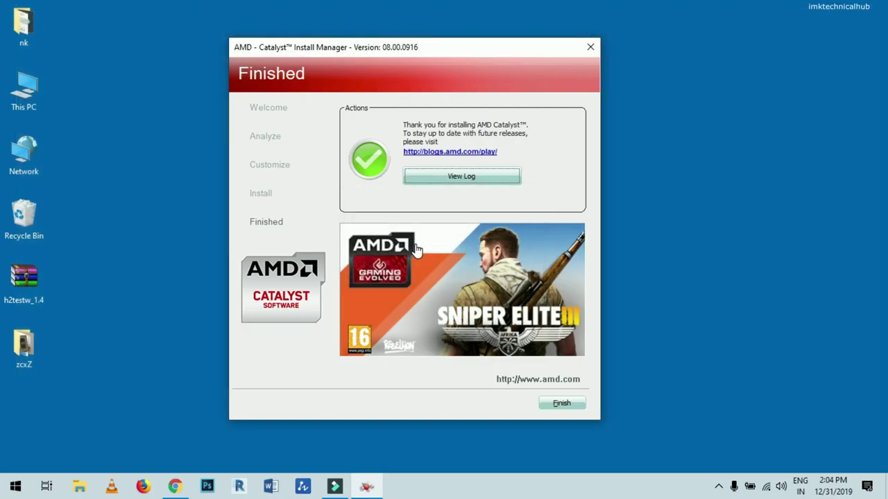
click(561, 403)
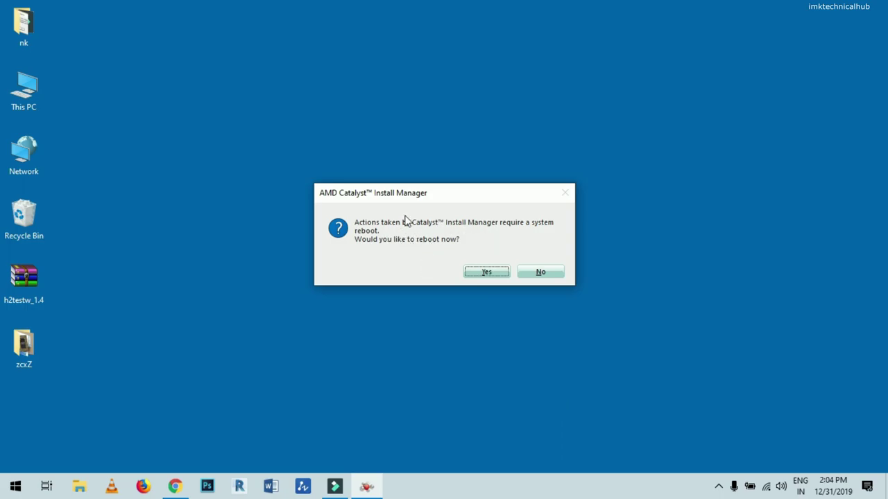
mouse_move(449, 193)
mouse_down()
mouse_move(414, 173)
mouse_move(455, 191)
mouse_up()
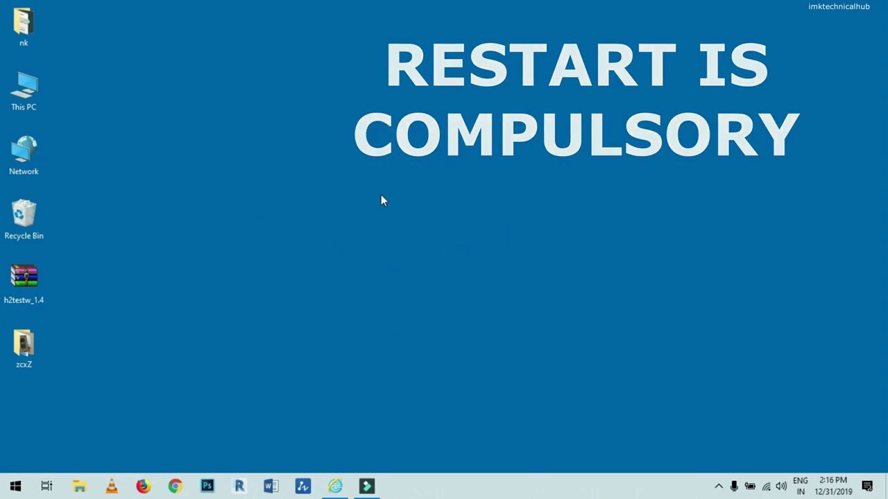
- Examine AMD's post-installation web page in Internet Explorer and minimize the browser
mouse_move(335, 488)
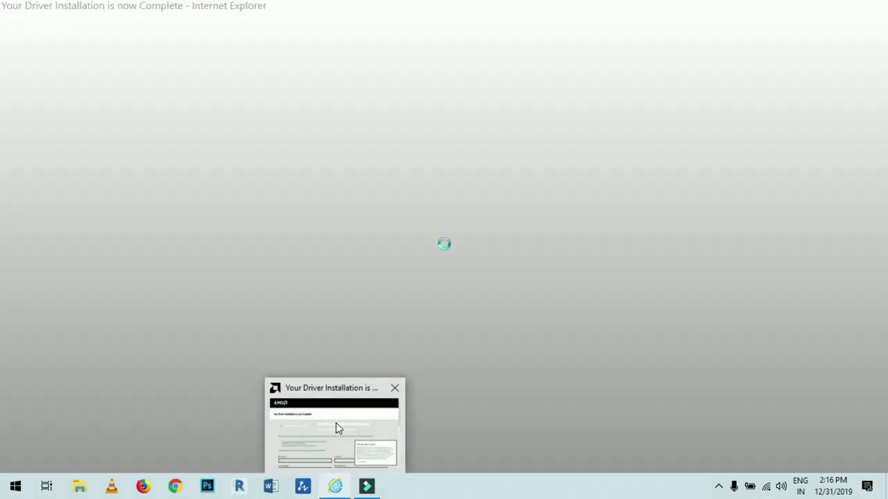
click(336, 422)
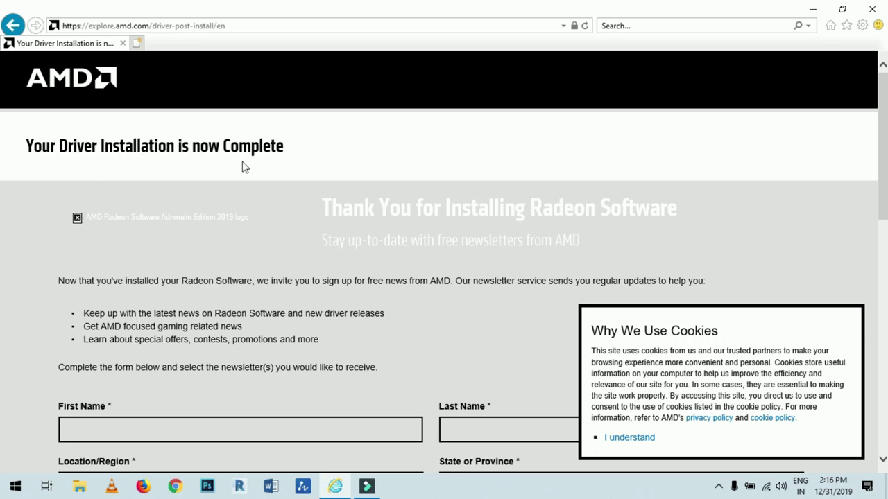
scroll(468, 276, down, 9)
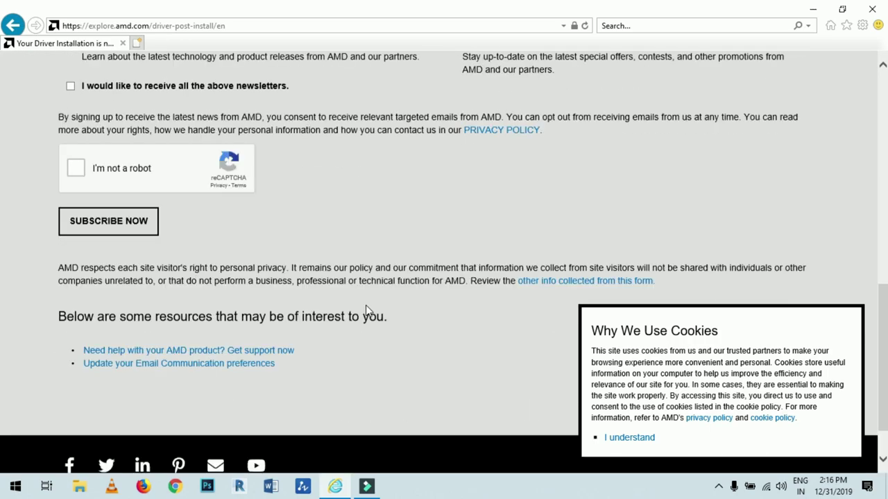
scroll(368, 307, up, 10)
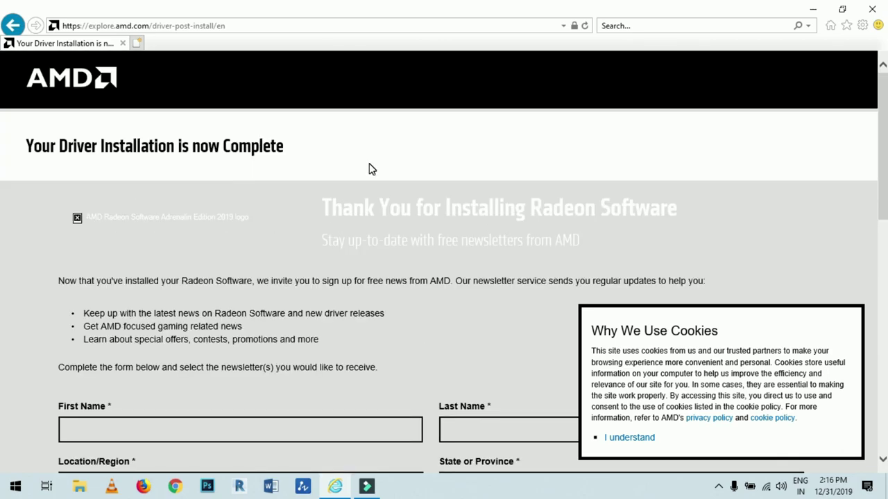
click(811, 9)
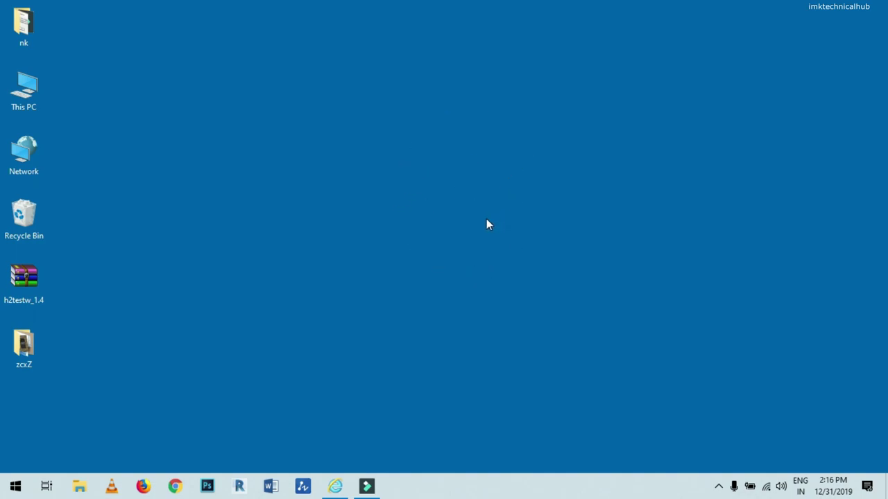
- Check that AMD Catalyst Control Center opens from the desktop's Graphics Properties, including maximized, and close it
key(n)
key(Return)
right_click(473, 147)
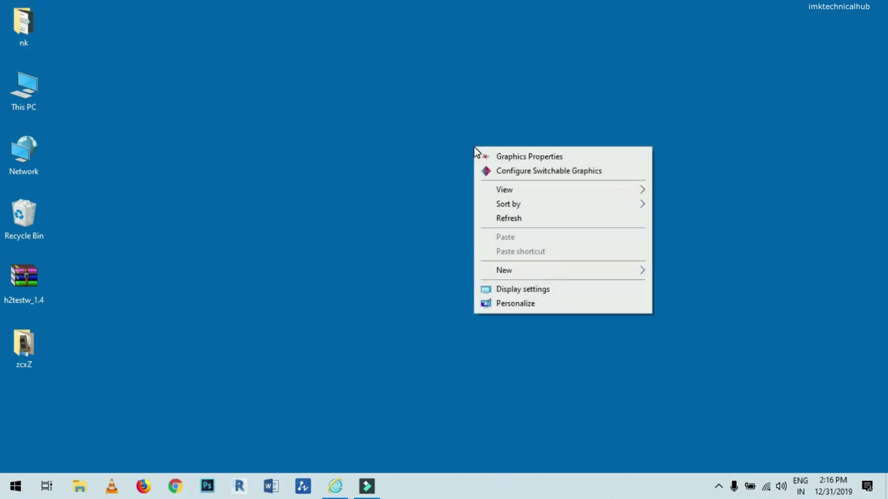
click(525, 159)
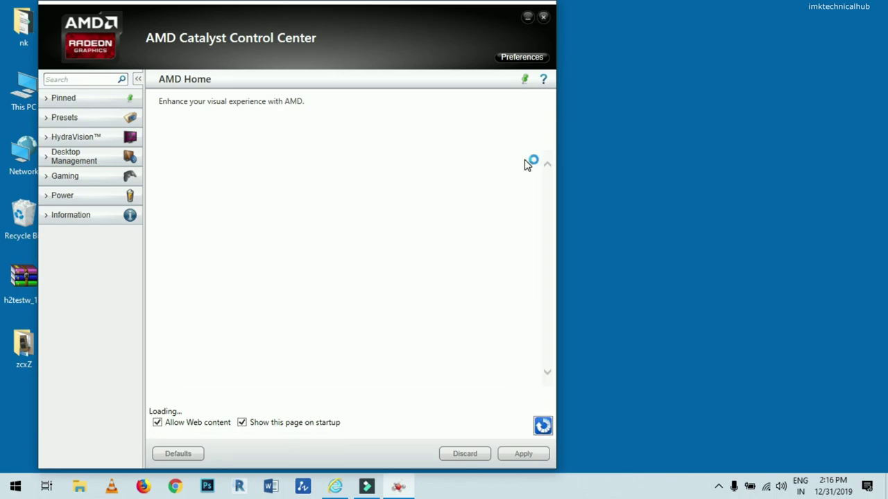
drag(368, 8, 502, 20)
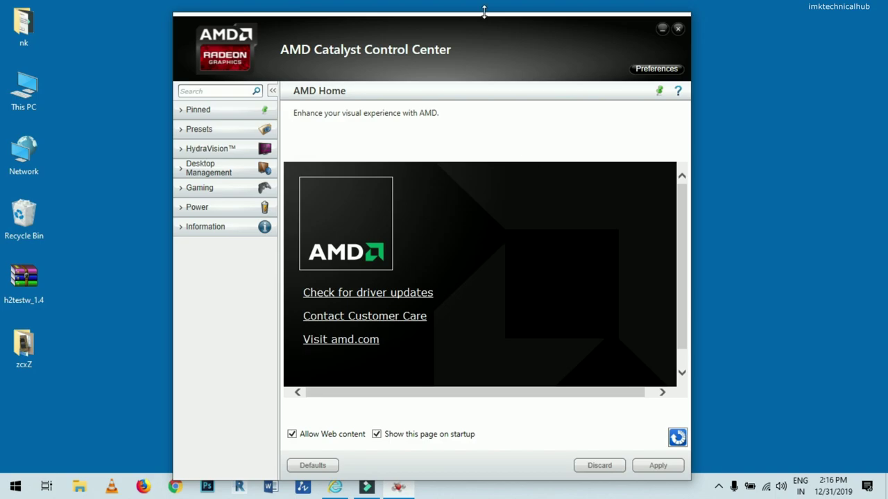
drag(481, 23, 440, 1)
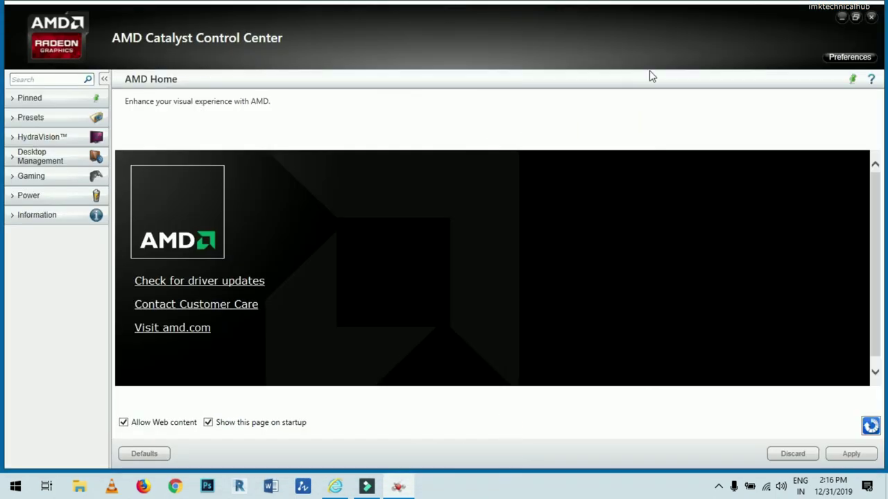
click(590, 20)
click(538, 13)
click(872, 18)
right_click(466, 137)
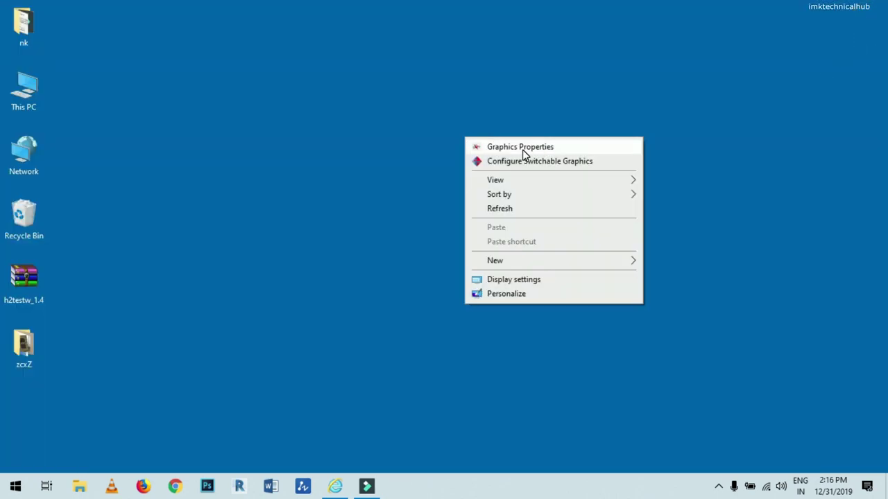
click(522, 147)
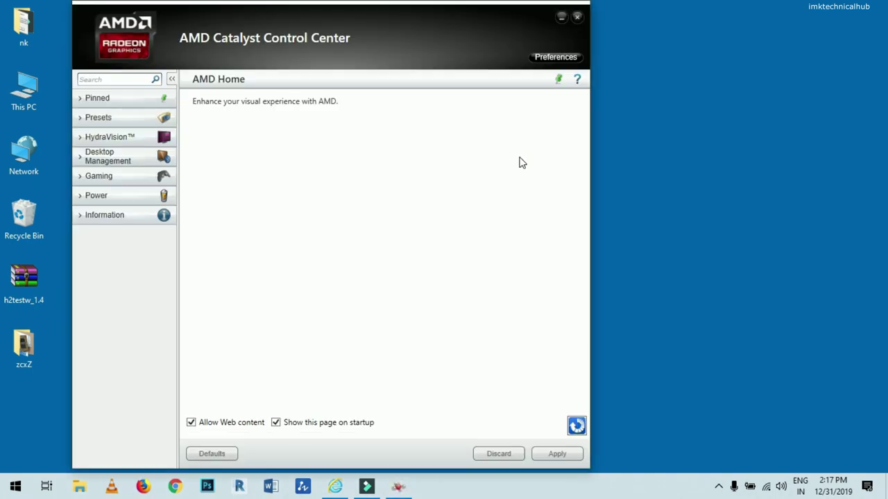
click(576, 19)
- Open Configure Switchable Graphics from the desktop, examine the graphics settings of recent applications, and close Catalyst Control Center
right_click(580, 88)
click(628, 108)
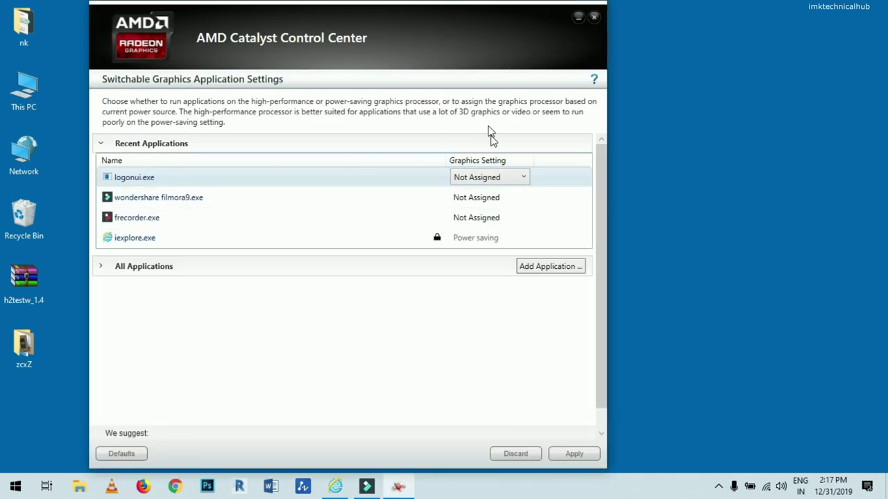
click(528, 268)
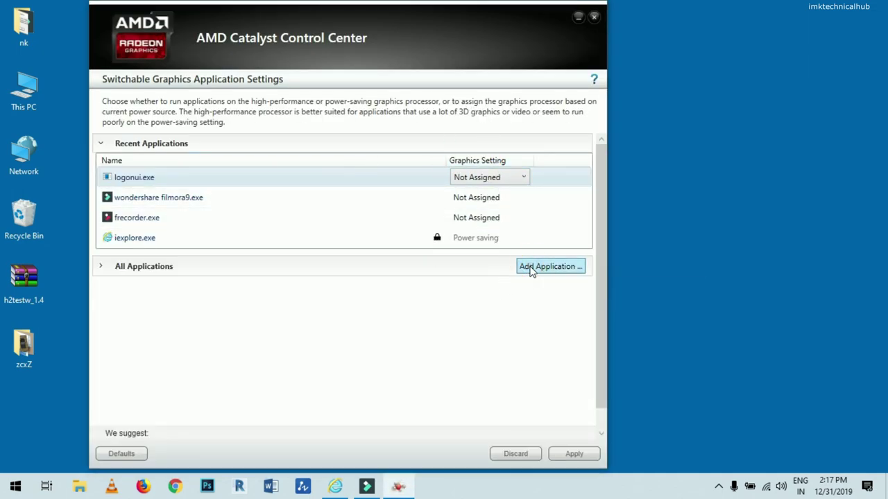
click(517, 15)
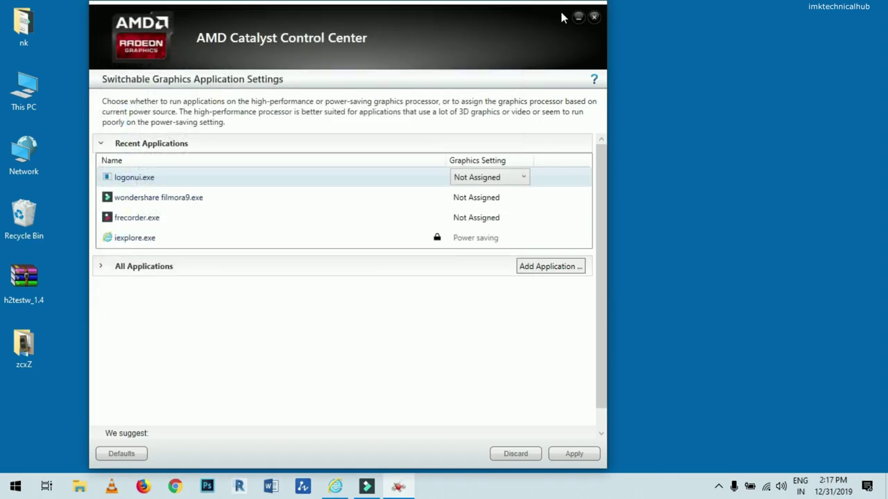
click(593, 17)
- Switch to Chrome, search Google for "amd drivers" and open the AMD Drivers and Support page
click(175, 486)
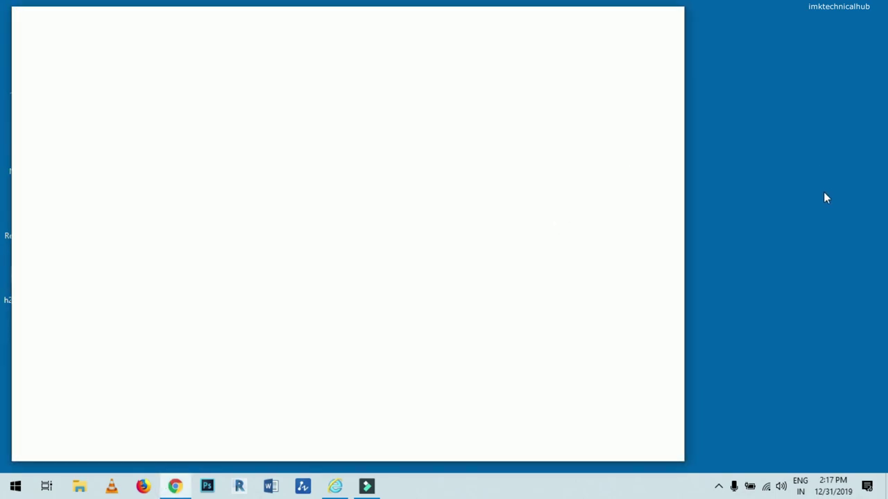
right_click(764, 170)
click(767, 120)
click(638, 16)
click(420, 31)
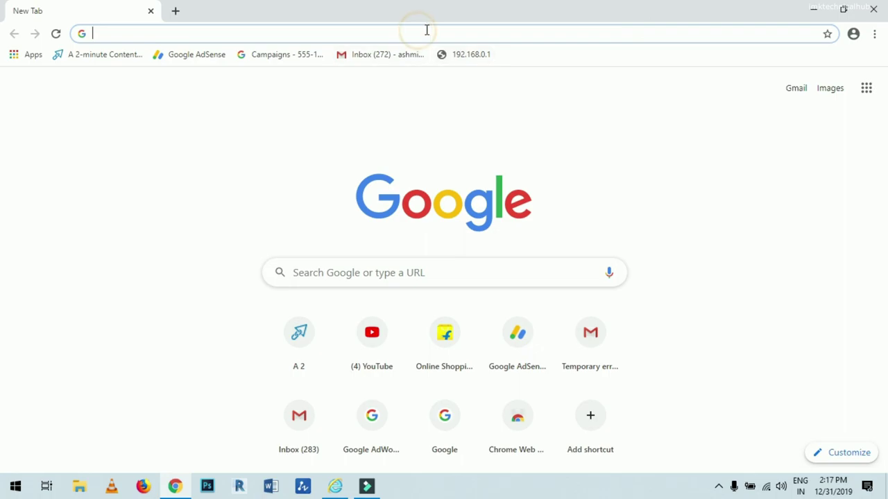
text(a)
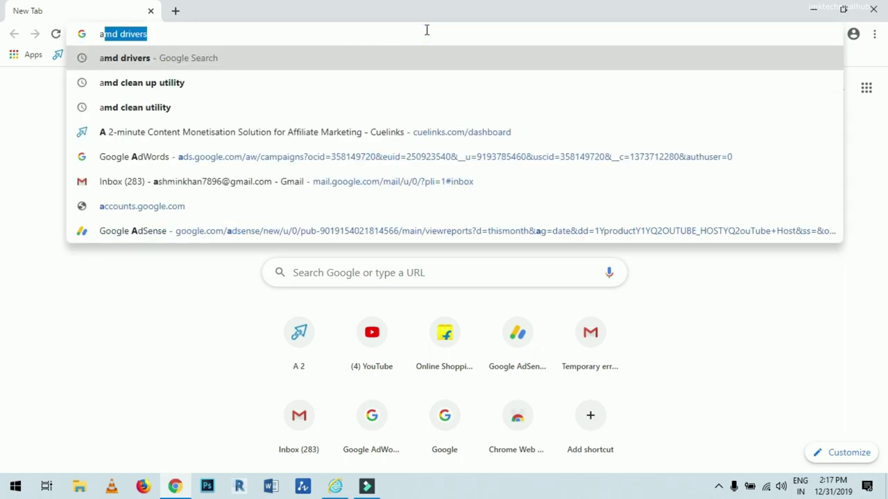
key(Return)
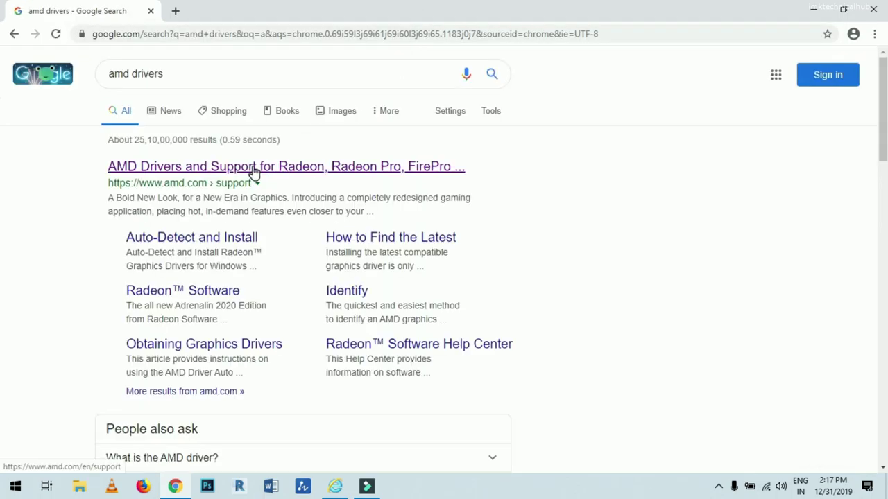
click(254, 166)
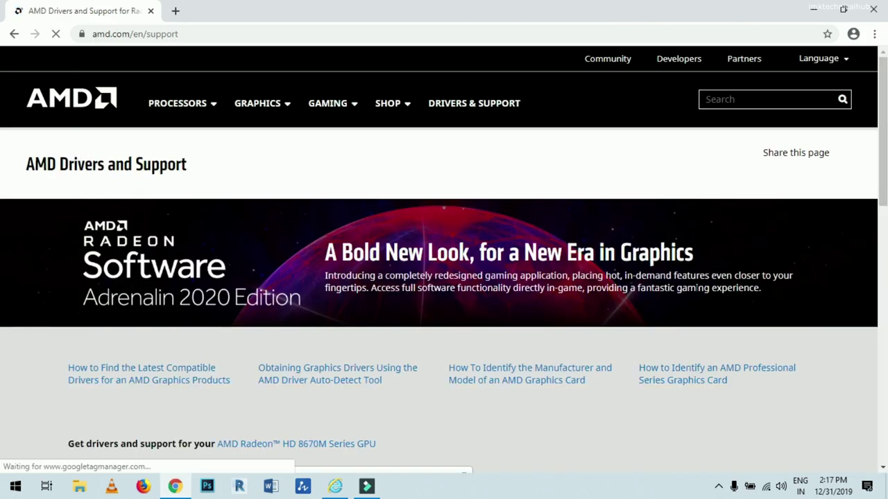
- Select Graphics, AMD Radeon HD, AMD Radeon HD 8000M Series and AMD Radeon HD 8670M Series GPU as the product, and submit it
scroll(698, 296, down, 2)
scroll(696, 290, down, 2)
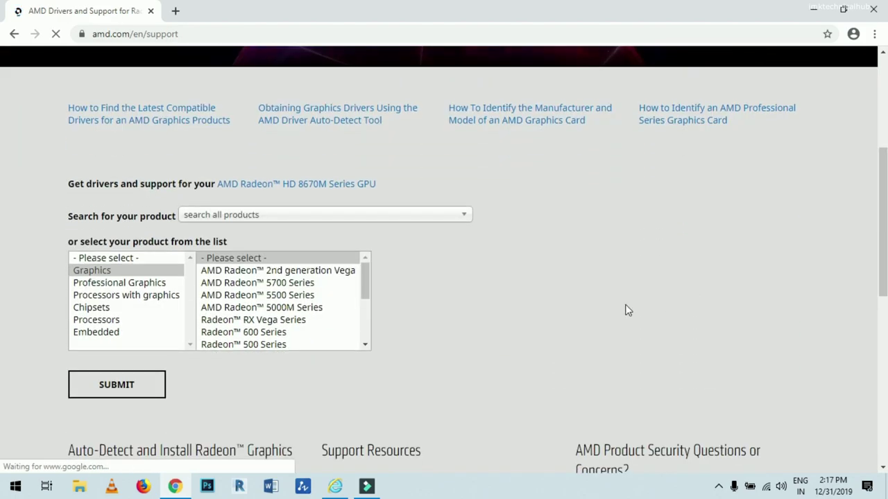
click(132, 270)
scroll(272, 328, down, 2)
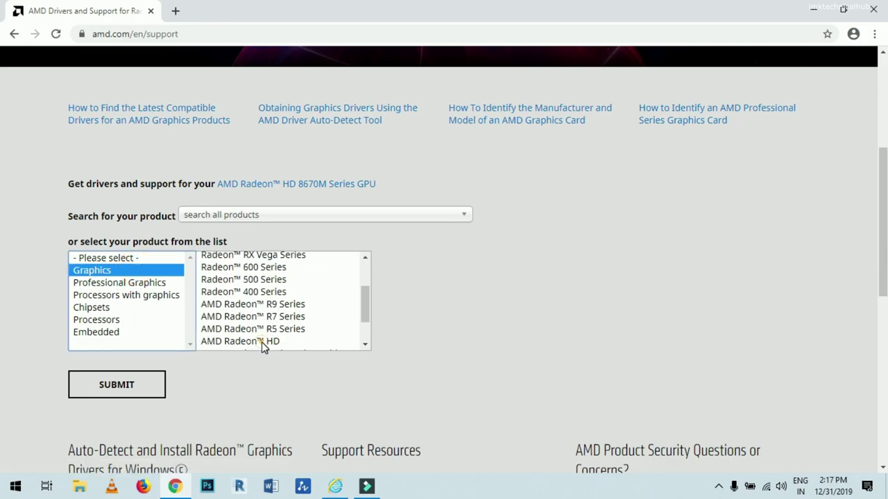
click(261, 342)
scroll(479, 335, down, 2)
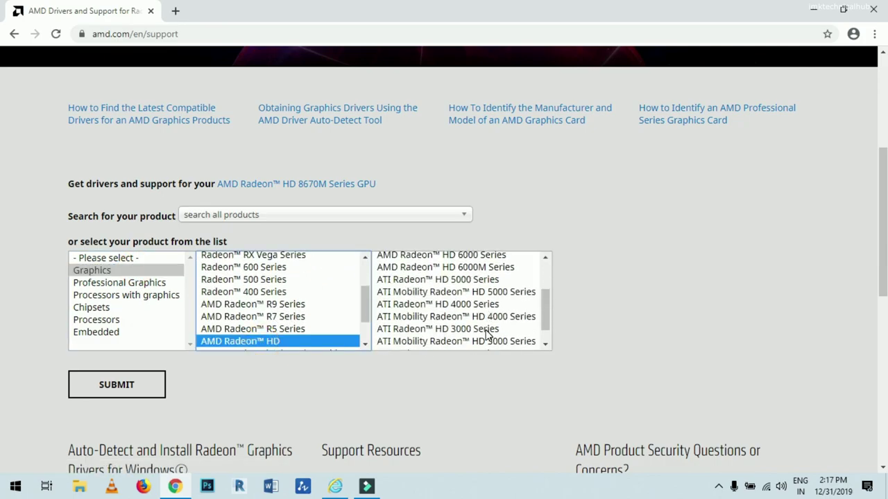
scroll(493, 333, up, 2)
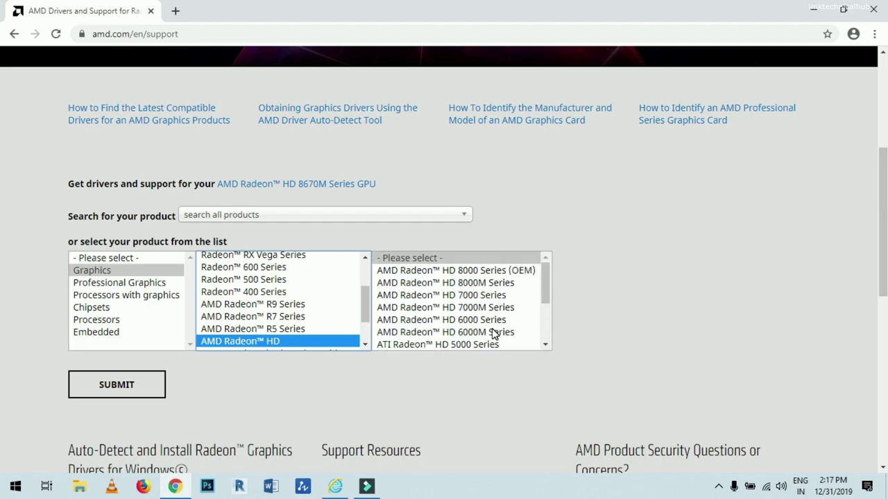
click(478, 282)
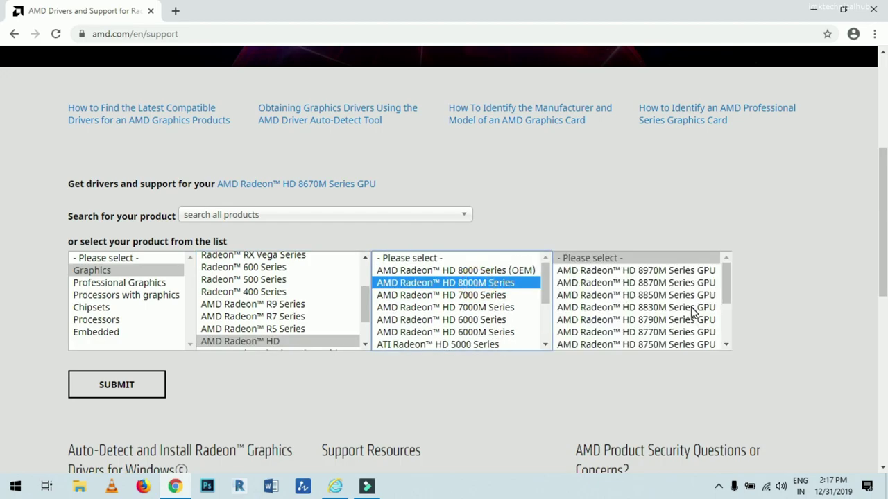
scroll(692, 312, down, 2)
click(664, 317)
click(142, 385)
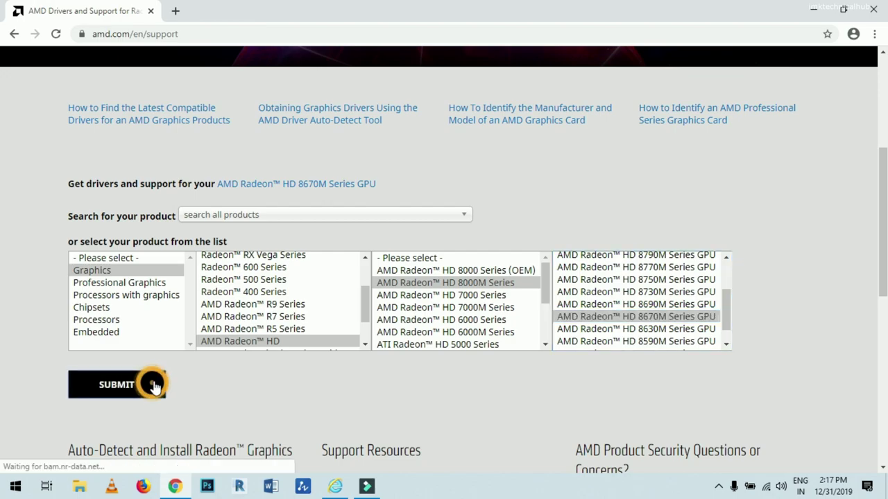
- Download Radeon Software Adrenalin 2020 Edition 19.12.3 for Windows 10 - 64-Bit Edition and dismiss the newsletter sign-up form
scroll(448, 293, down, 3)
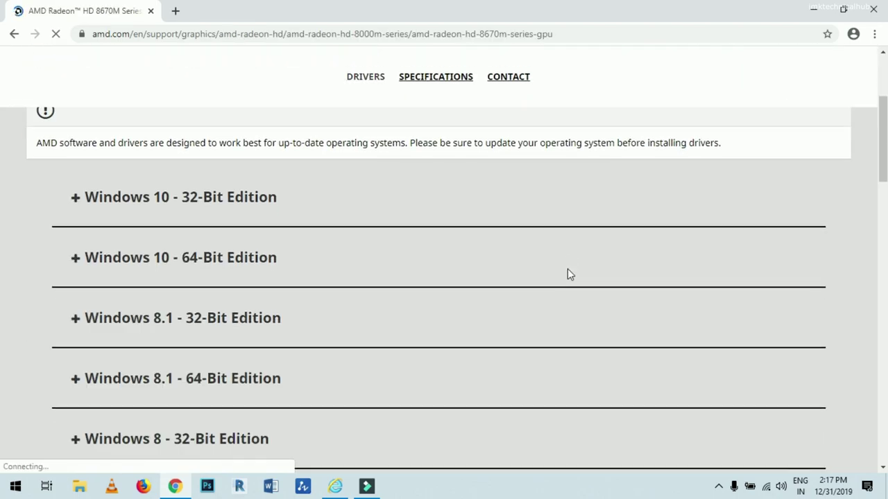
click(142, 260)
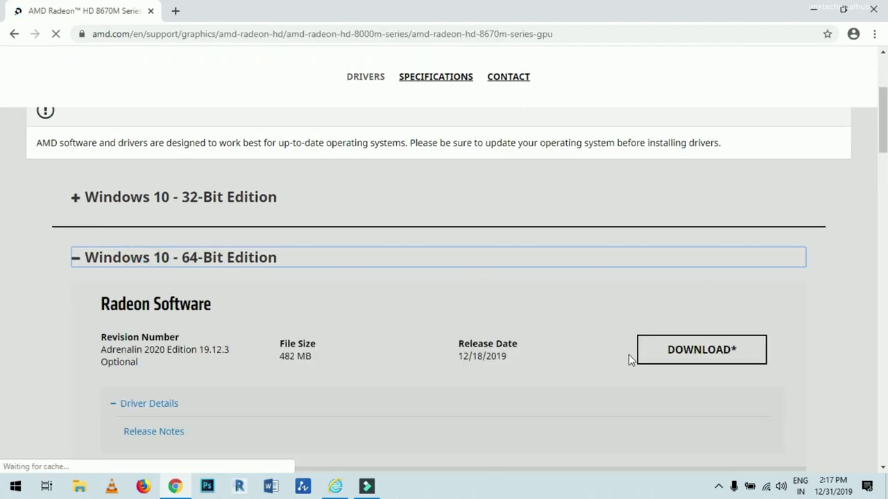
click(698, 355)
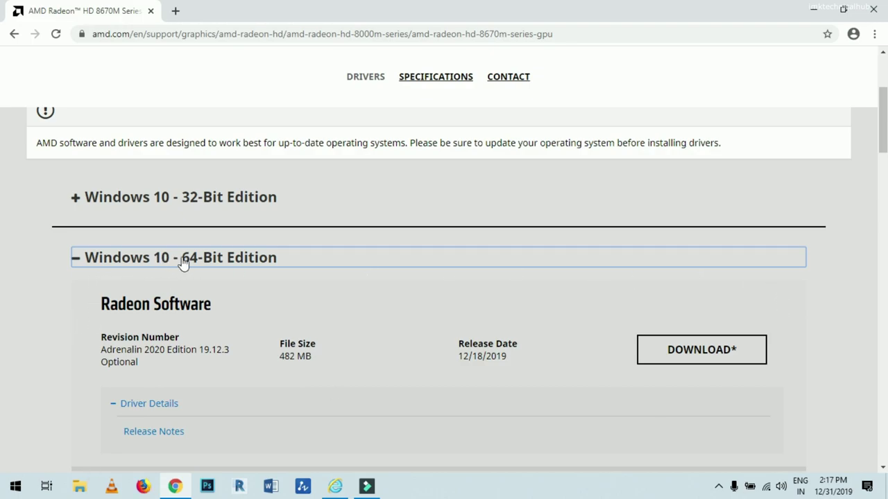
click(701, 353)
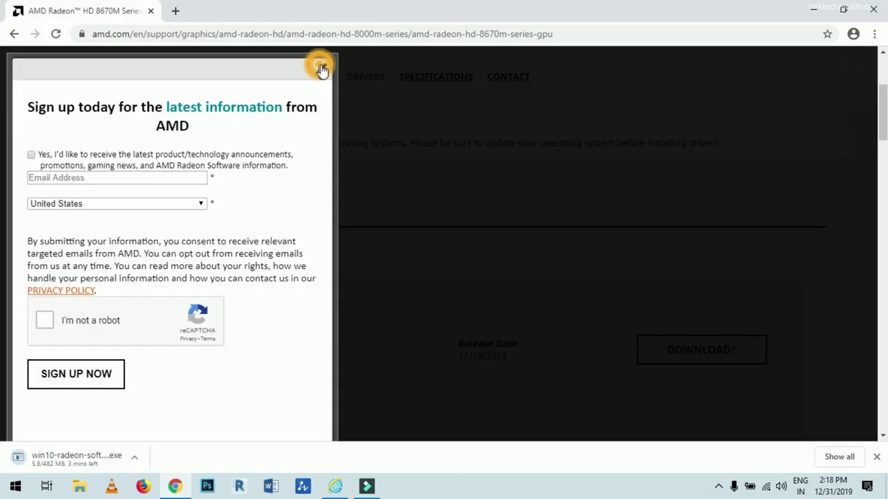
click(321, 68)
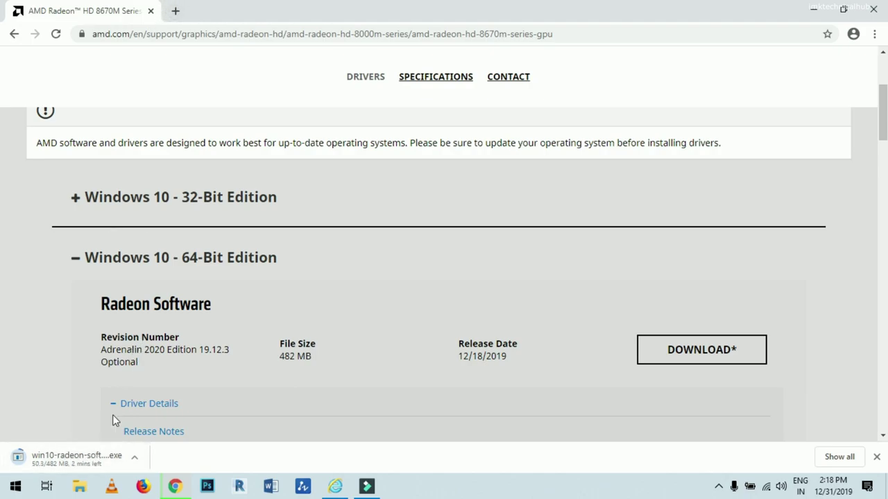
- Open YouTube in a new browser tab and search for "no amd graphiccard"
click(175, 10)
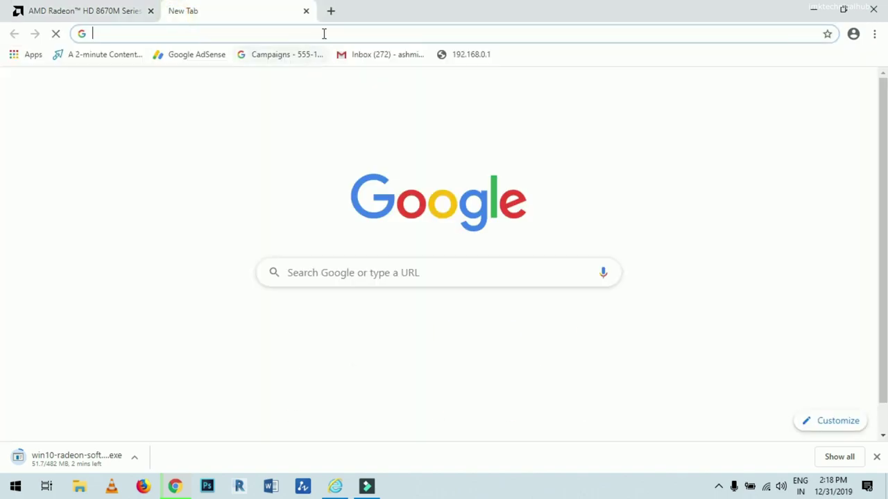
text(y)
key(Return)
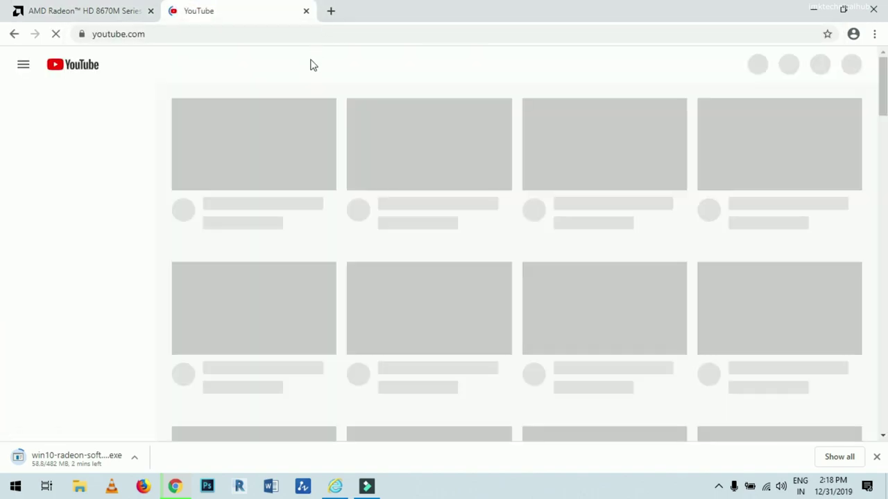
click(289, 61)
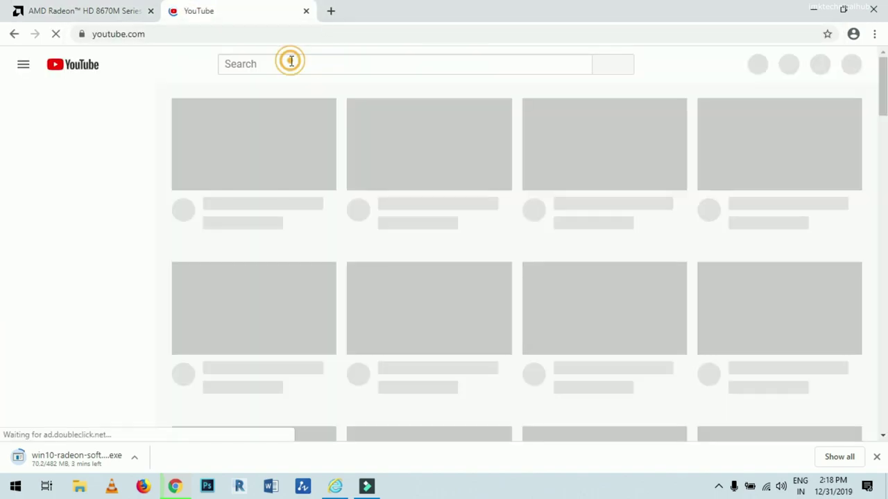
text(no )
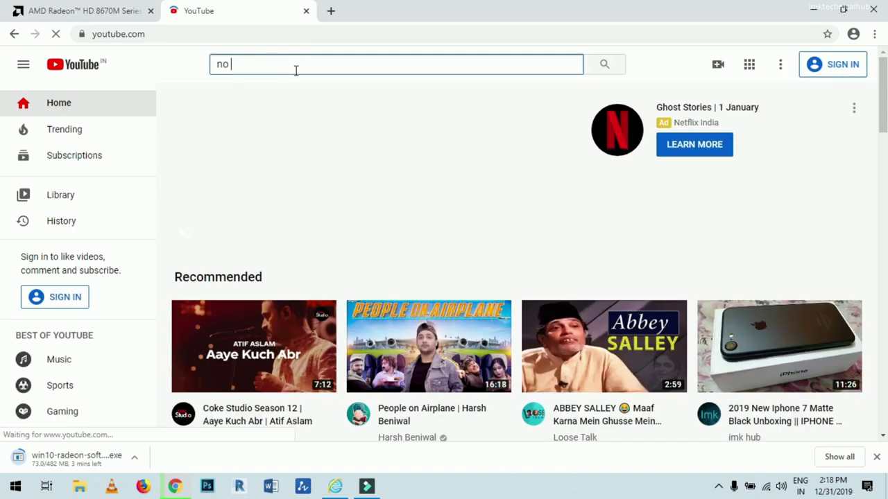
text(amd graphic)
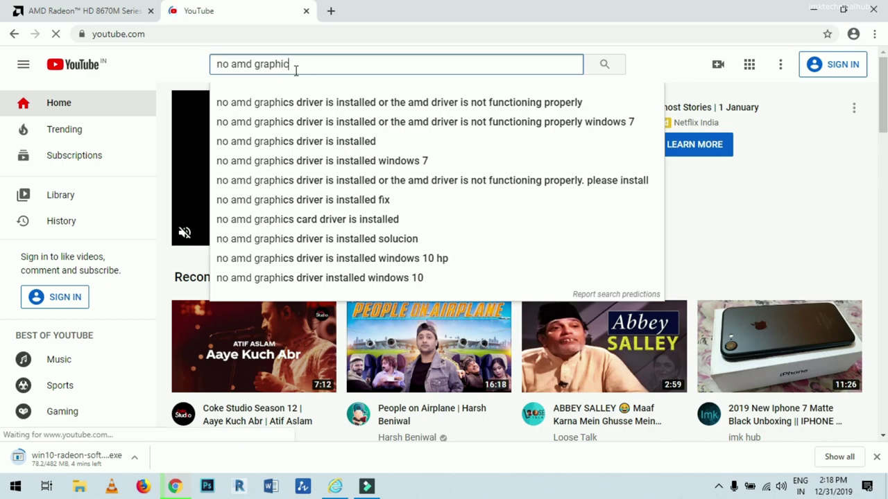
text(card)
key(Return)
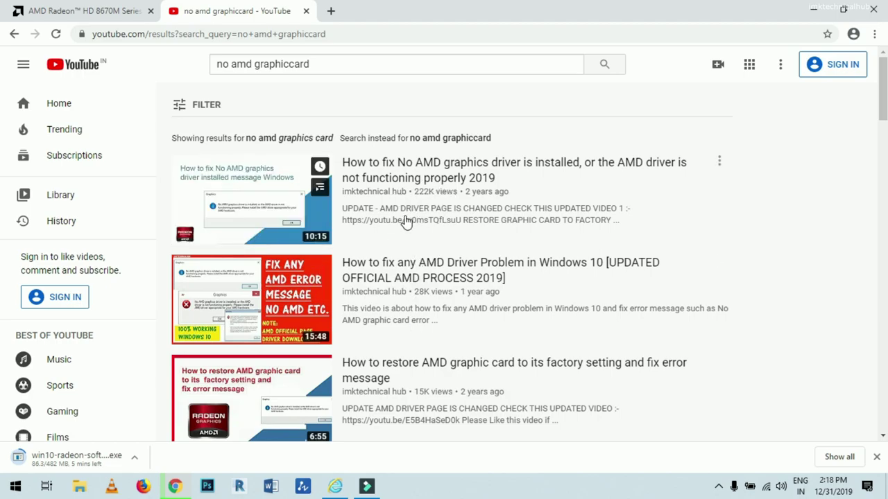
- Open the video "How to fix any AMD Driver Problem in Windows 10", mute it and skim ahead to about 13:48
click(421, 263)
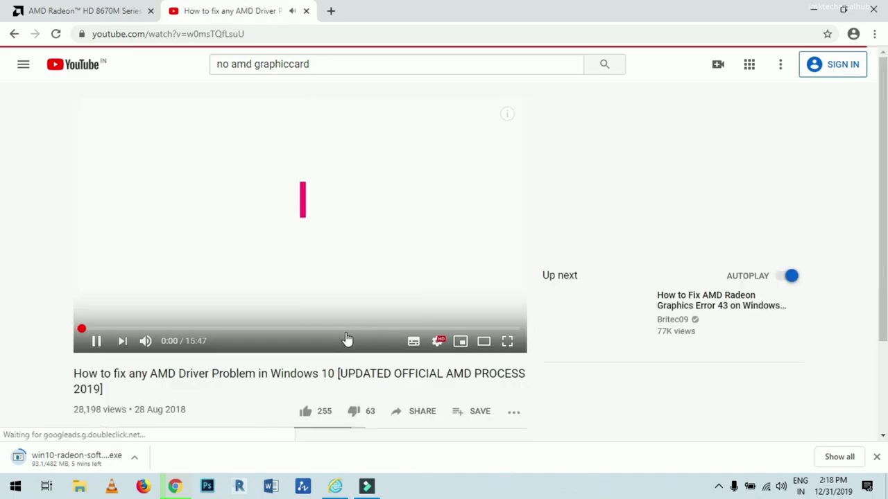
click(145, 341)
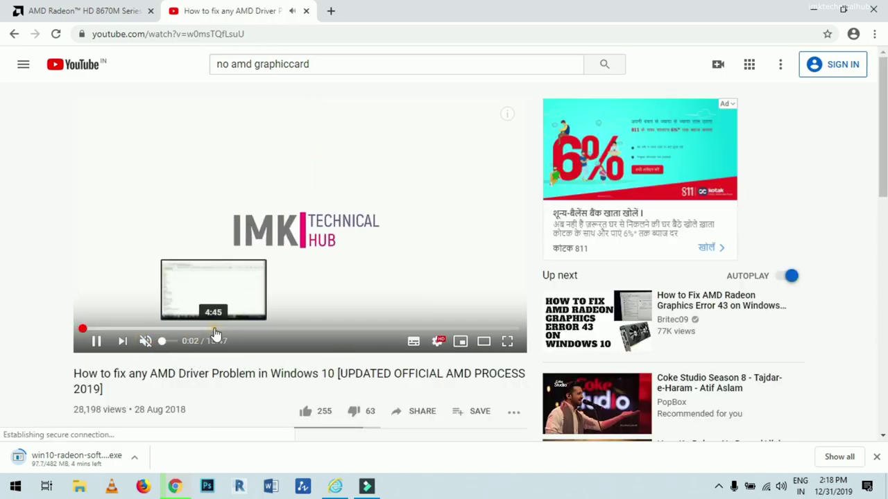
click(214, 330)
click(322, 331)
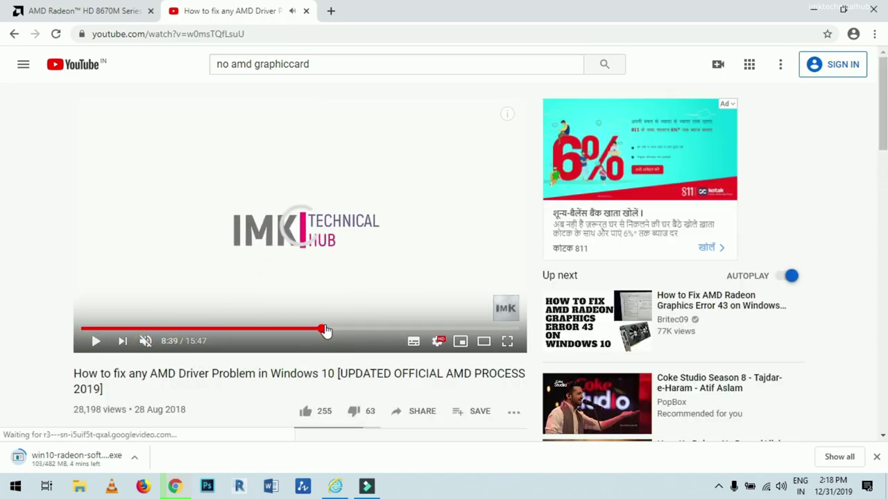
click(376, 331)
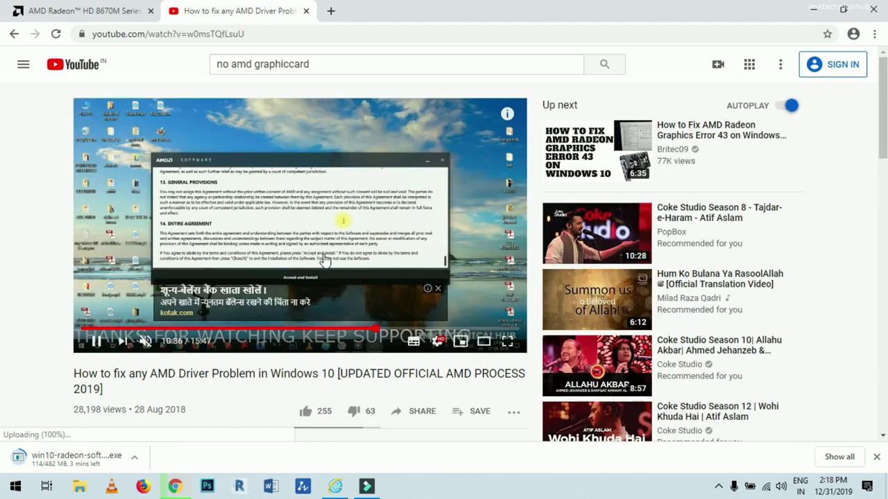
click(436, 331)
click(464, 332)
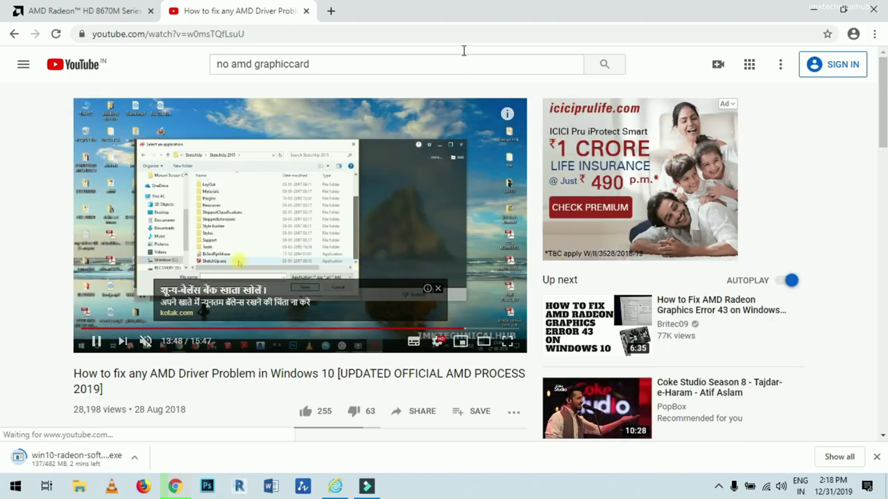
- Return to the AMD Radeon HD 8670M Series page and review the Windows 10 - 64-Bit Edition driver listing
click(98, 6)
scroll(499, 321, down, 1)
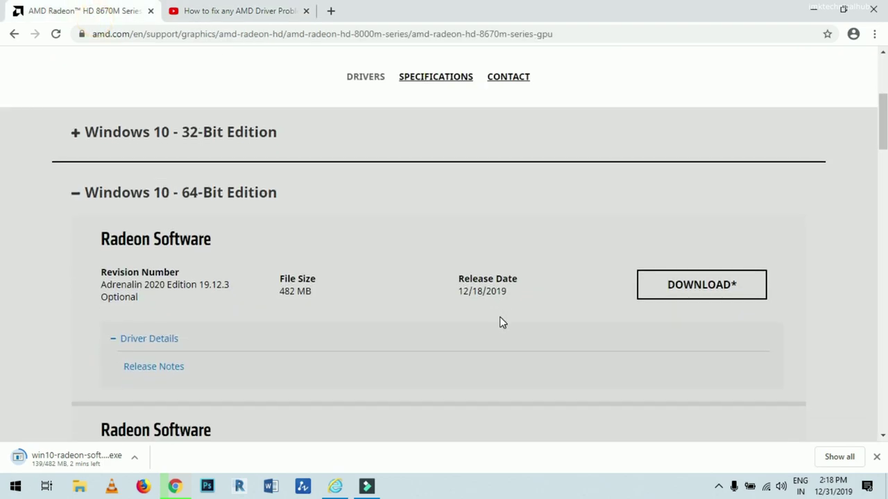
scroll(502, 323, up, 2)
scroll(504, 293, down, 1)
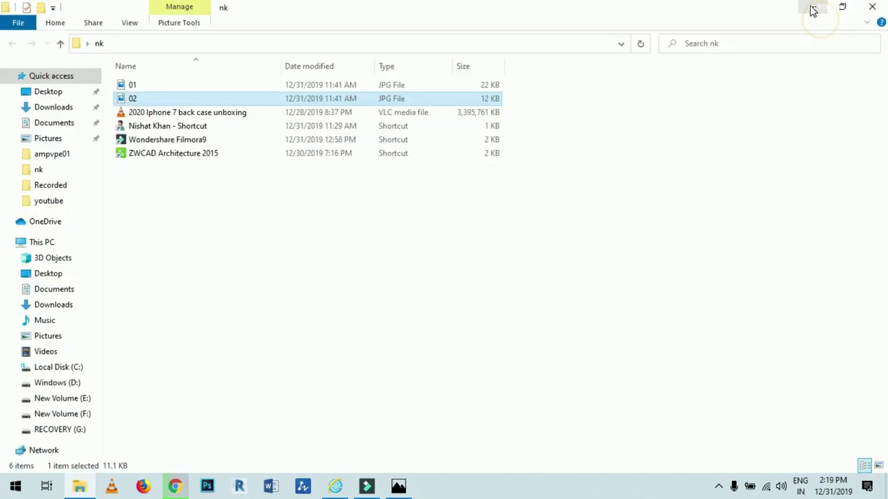
- Minimize the nk folder window, view the error screenshots 02.jpg and 01.JPG in Photos, and clear them from the desktop
click(810, 10)
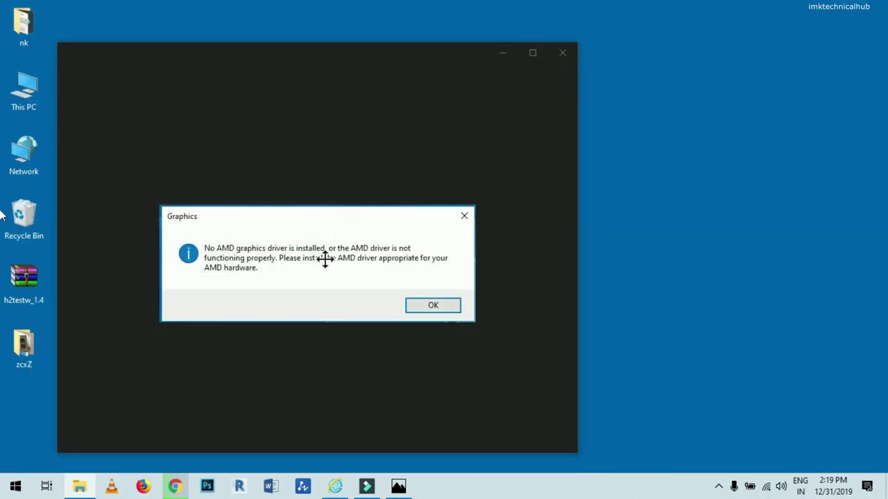
key(Return)
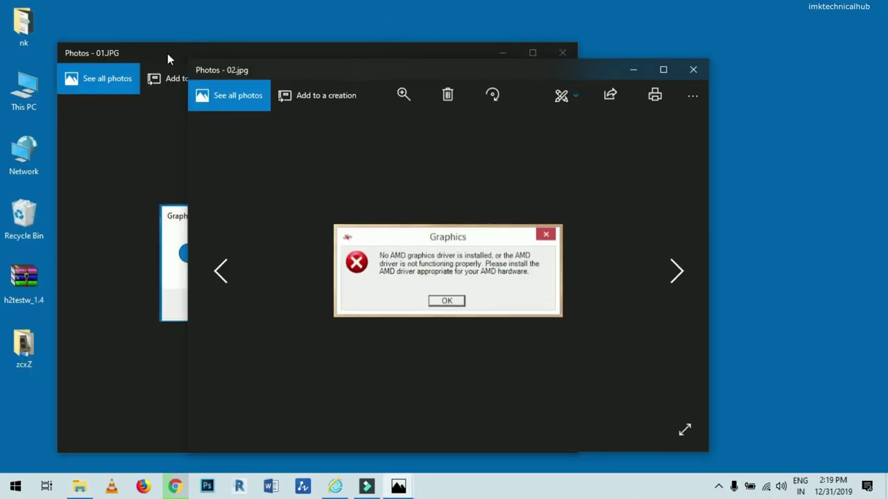
click(167, 53)
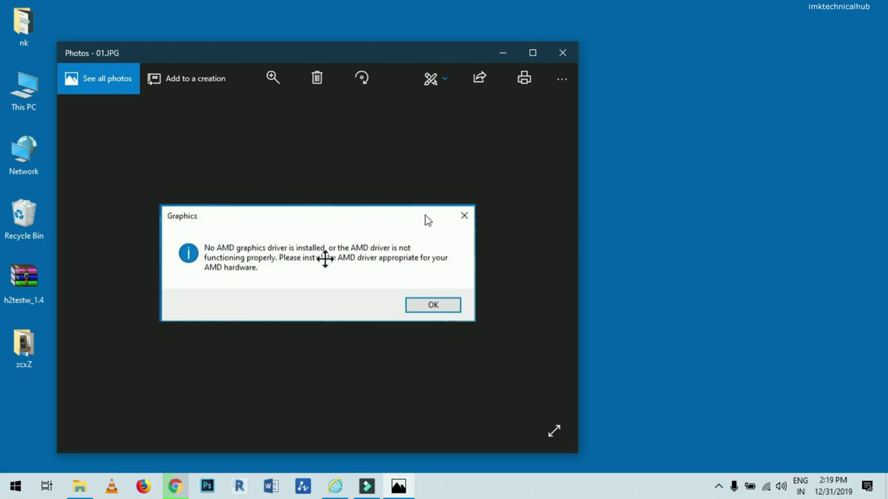
click(502, 53)
- Launch AMD Catalyst Control Center twice from the desktop's graphics options to check that it opens, closing it each time
right_click(627, 154)
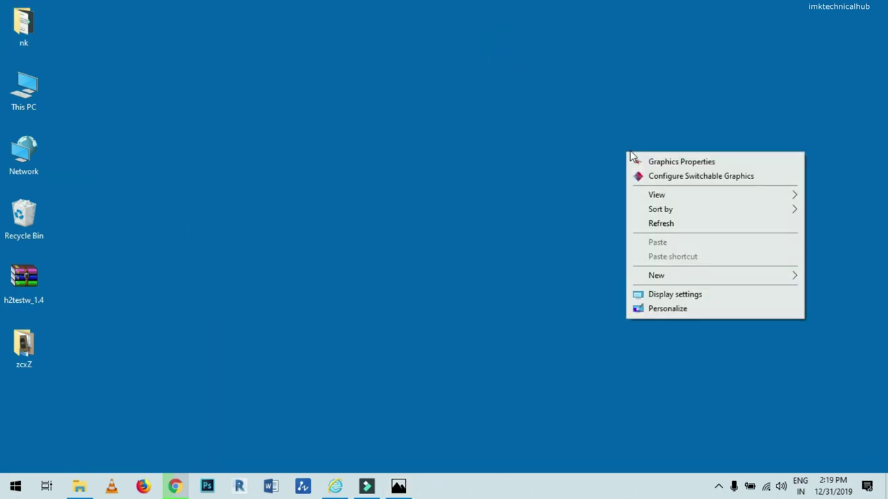
click(459, 93)
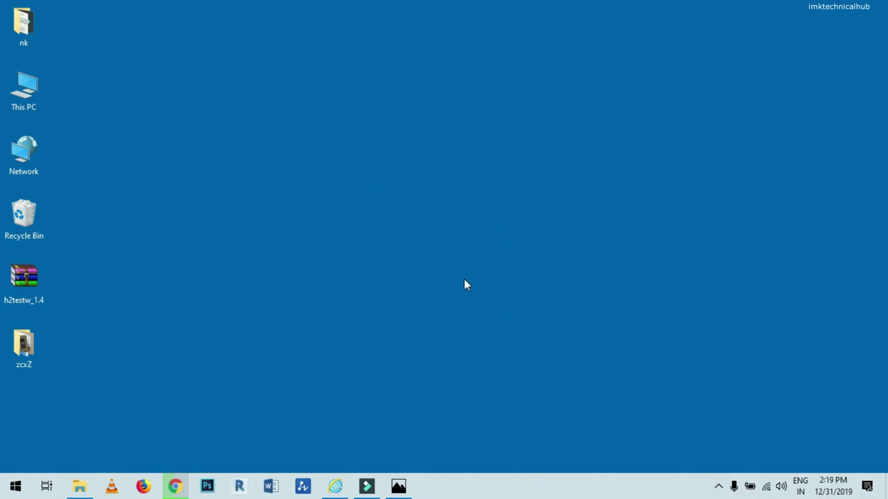
right_click(600, 174)
click(698, 179)
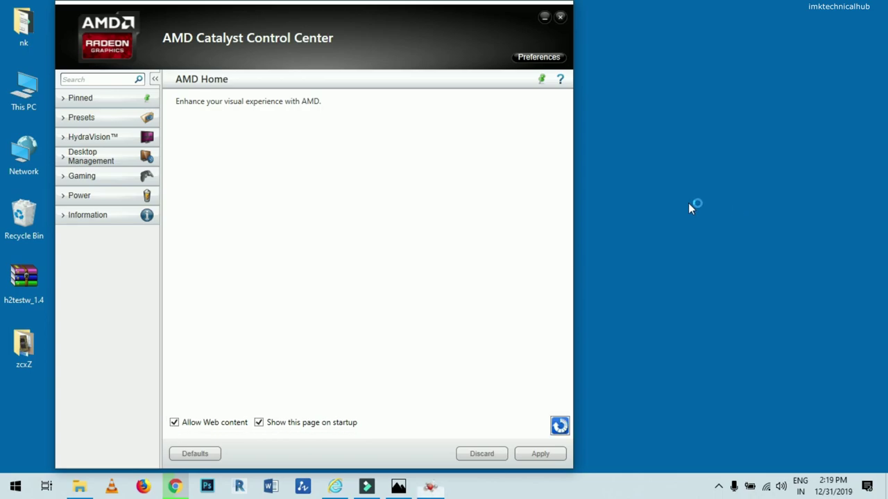
click(560, 17)
right_click(516, 143)
click(621, 153)
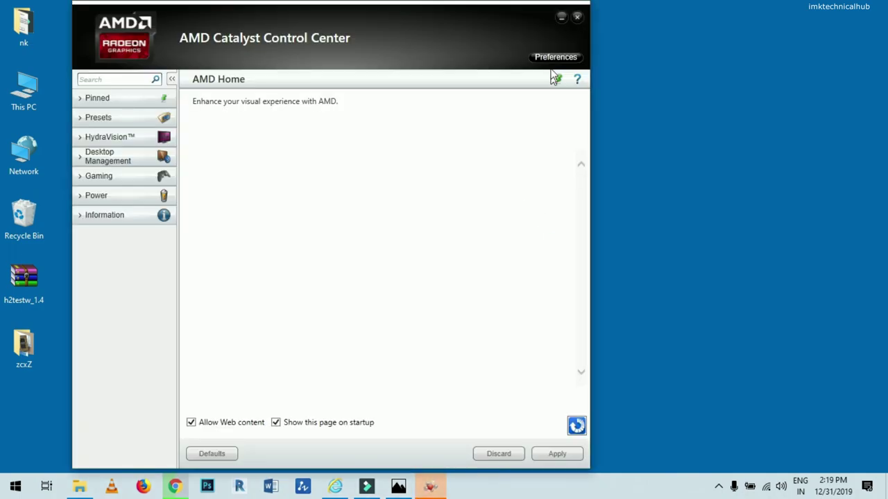
click(577, 21)
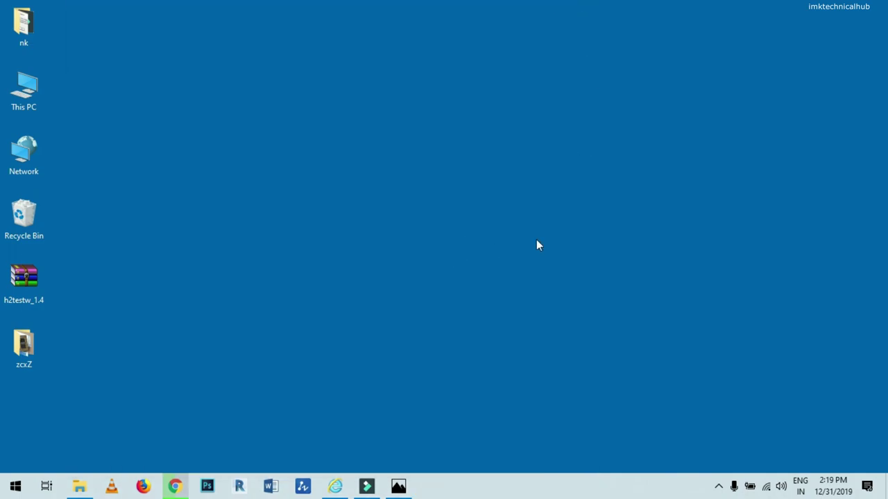